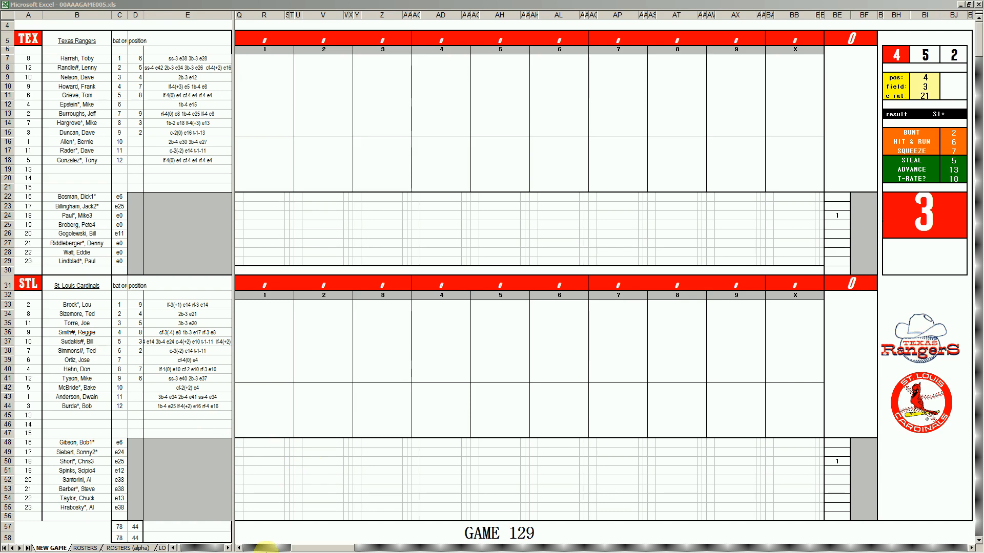
Step: Switch to the 21stltex.xls workbook to review the game 128 scoresheet
{"action": "left_click", "coordinate": [304, 519]}
{"action": "mouse_move", "coordinate": [304, 552]}
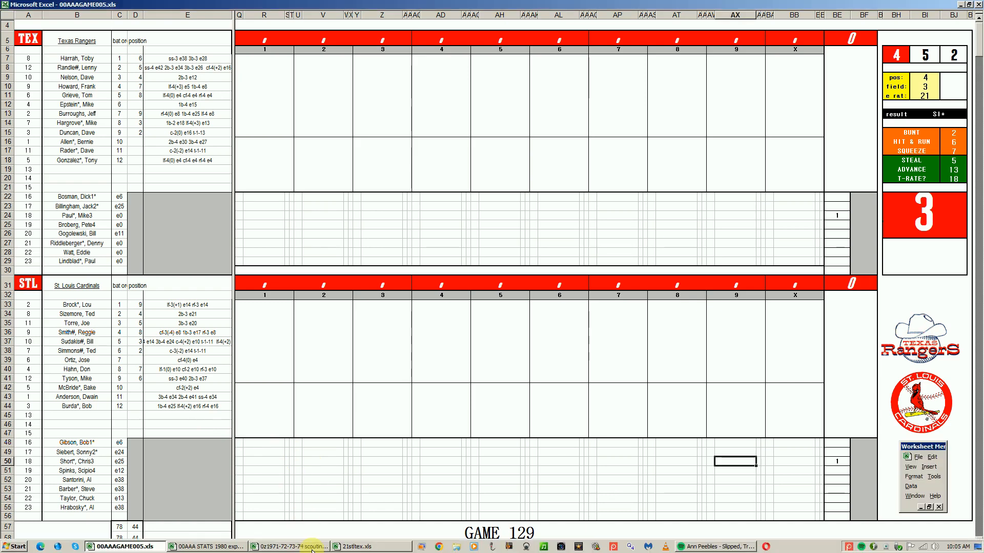
{"action": "left_click", "coordinate": [350, 547]}
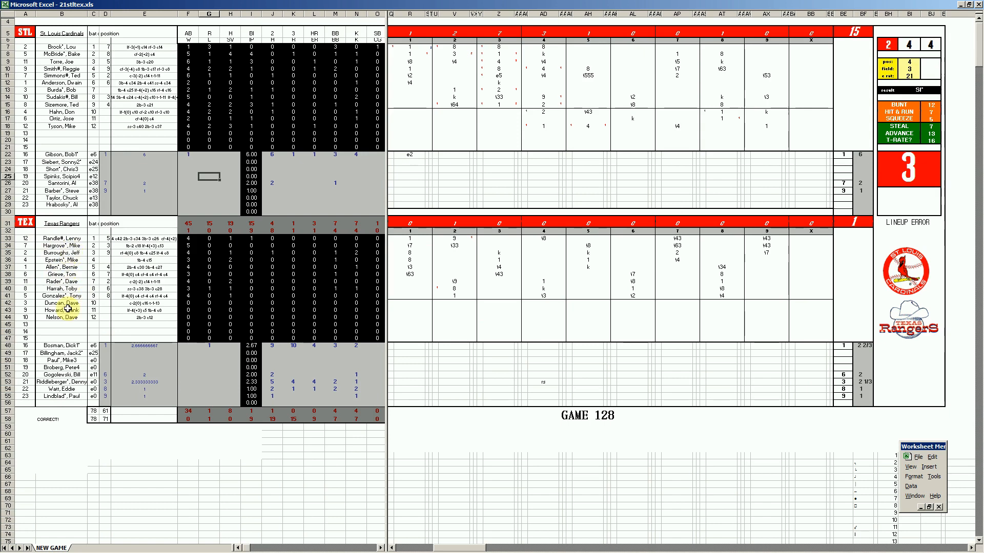
Step: Close the 21stltex.xls workbook without saving its changes
{"action": "mouse_move", "coordinate": [339, 547]}
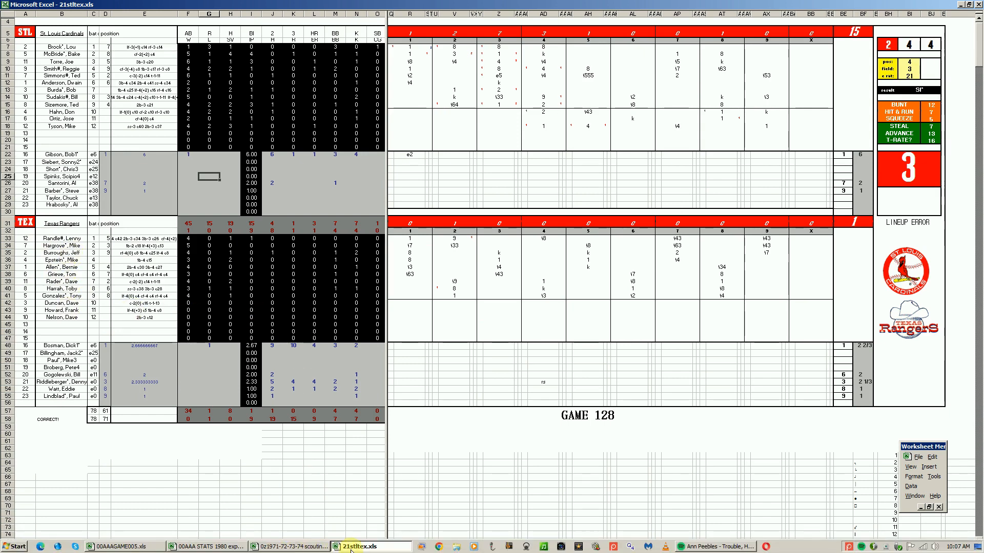
{"action": "right_click", "coordinate": [343, 546]}
{"action": "left_click", "coordinate": [341, 526]}
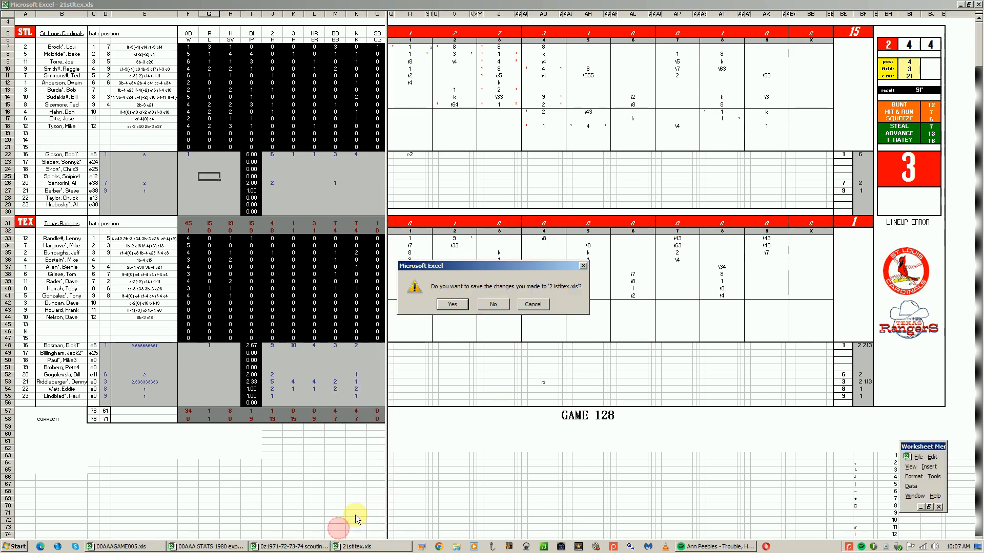
{"action": "left_click", "coordinate": [481, 311]}
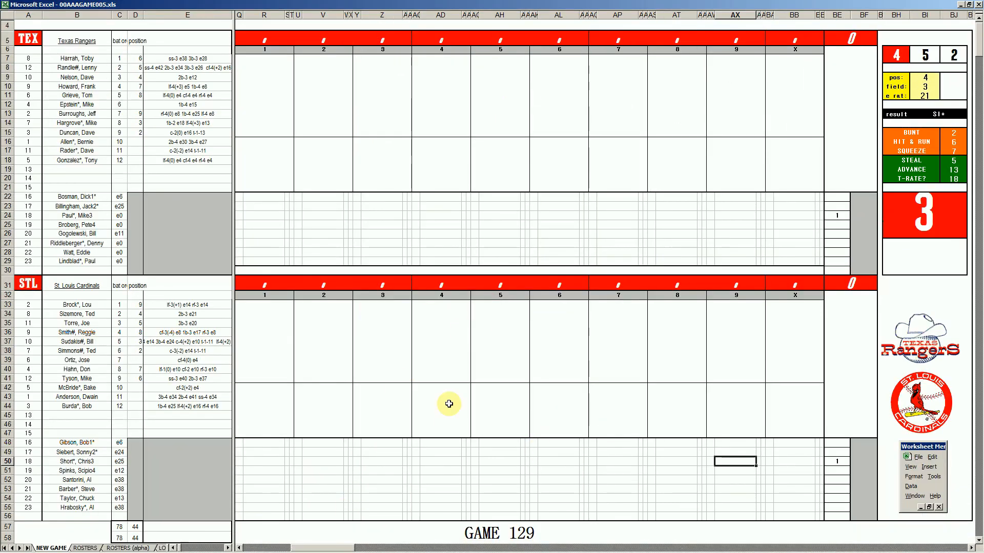
Step: Enter the first-inning results of the first two Texas batters: 8 in R7 and 1 in R8
{"action": "left_click", "coordinate": [837, 215]}
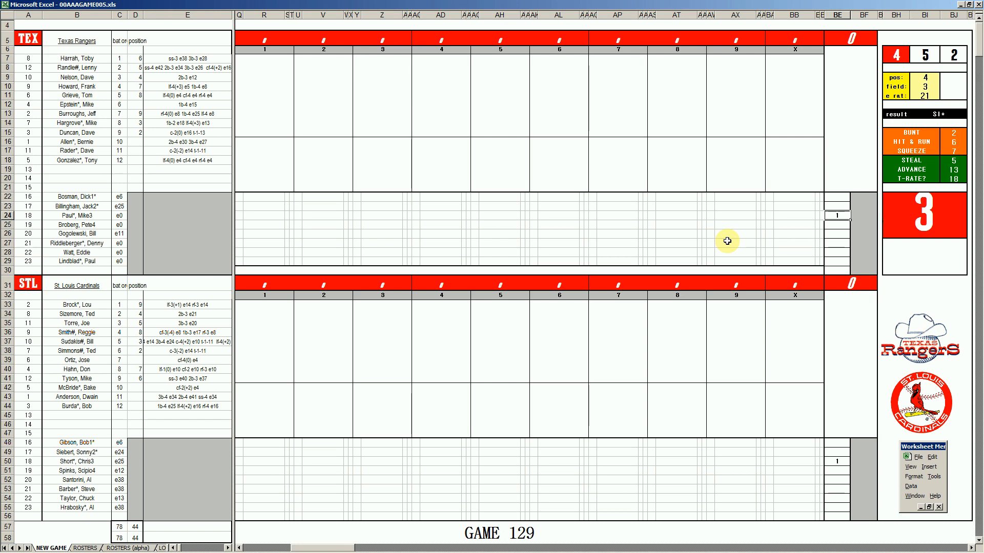
{"action": "left_click", "coordinate": [267, 57]}
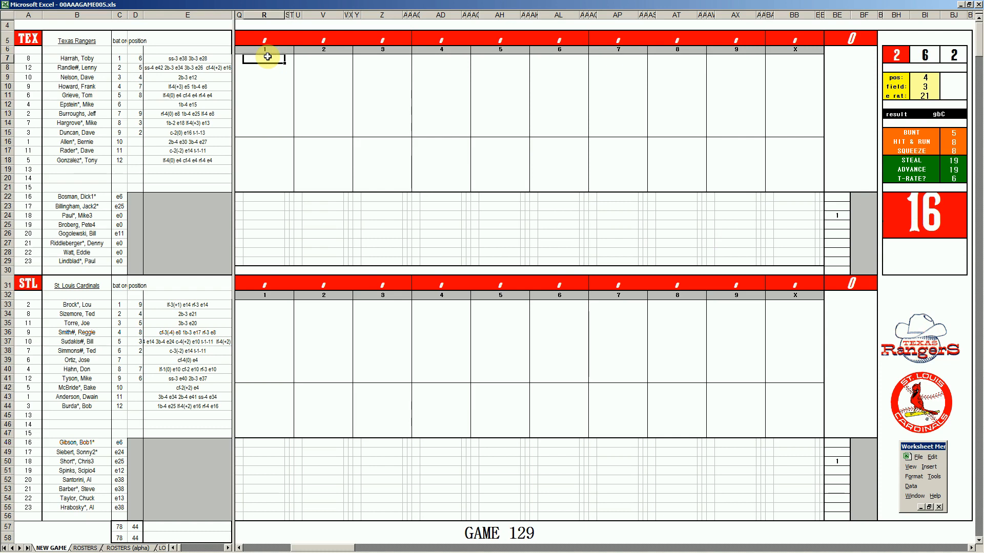
{"action": "type", "text": "8"}
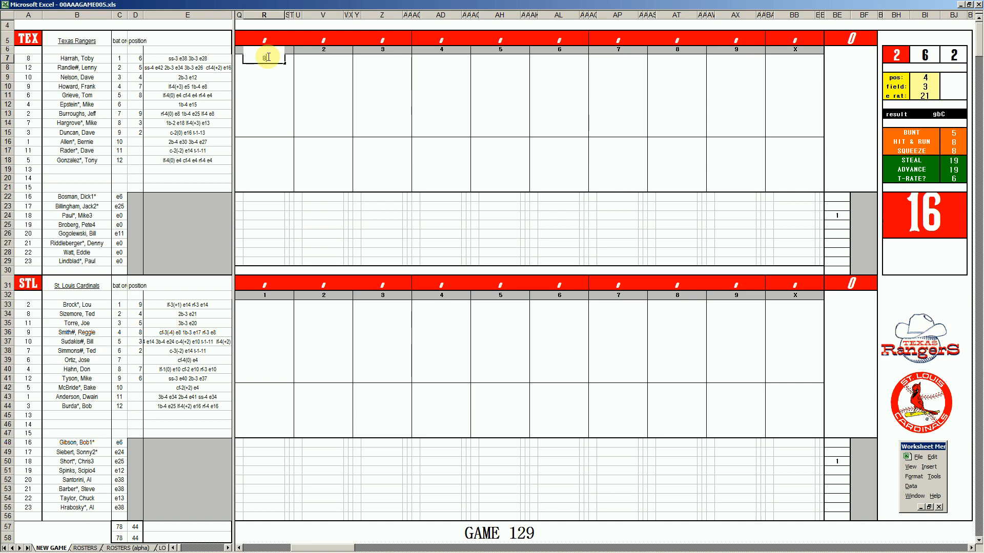
{"action": "key", "text": "Return"}
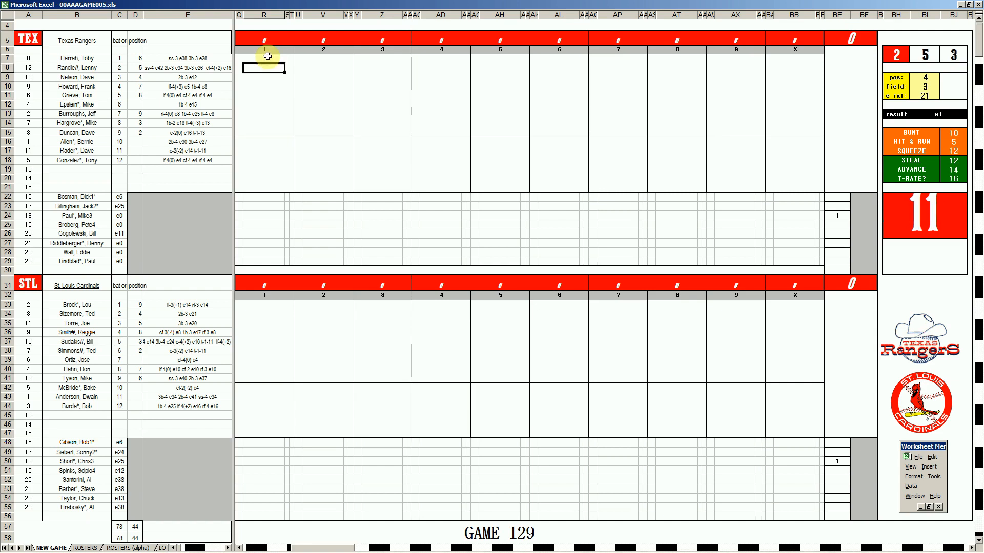
{"action": "type", "text": "1"}
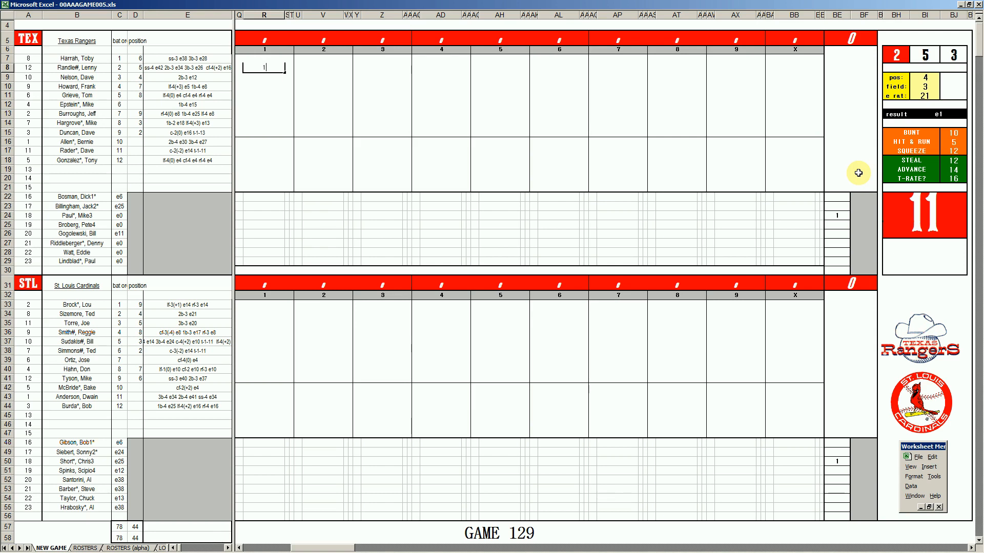
{"action": "key", "text": "Return"}
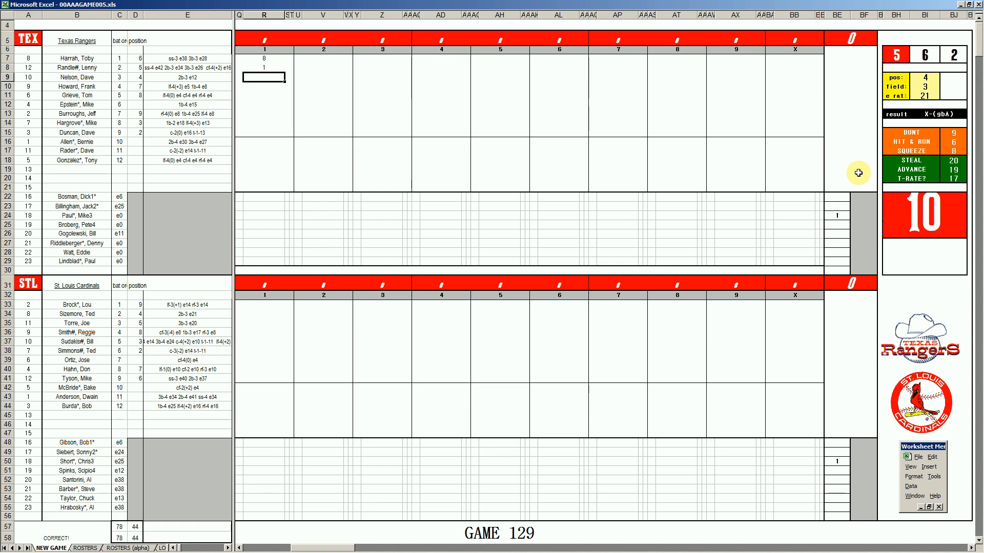
Step: Enter 1 in R9 for the third Texas batter, mark the RBI beside it and record a run of 1 in Q7
{"action": "type", "text": "1"}
{"action": "key", "text": "Return"}
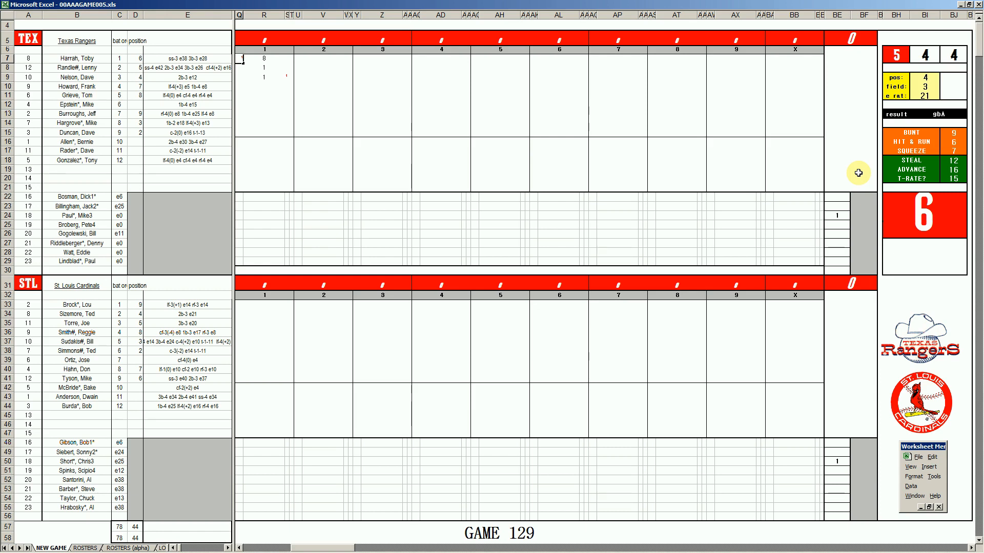
{"action": "key", "text": "Return"}
{"action": "key", "text": "Return"}
{"action": "key", "text": "Return"}
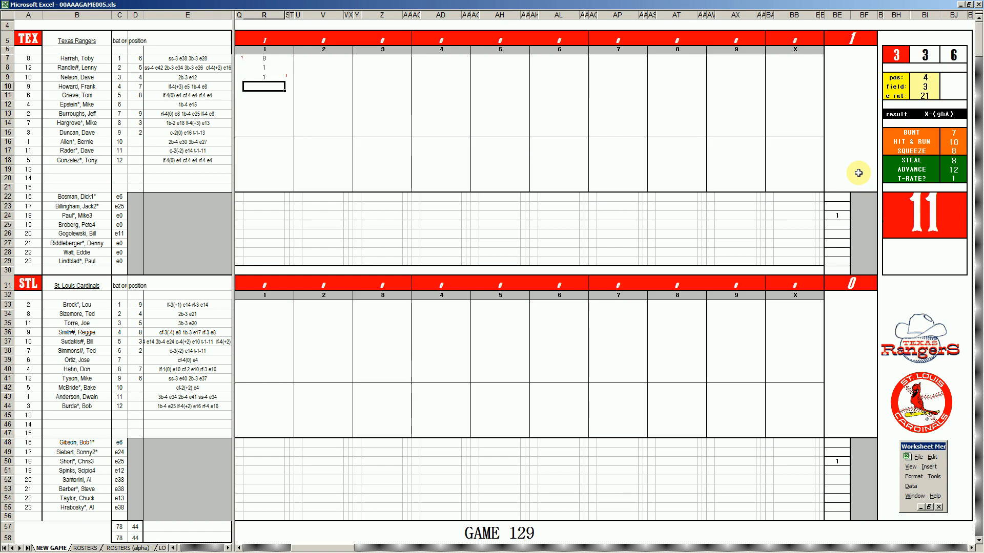
Step: Enter #643 in R10 for the fourth Texas batter and record a run of 1 in Q8 for the second batter
{"action": "type", "text": "W643"}
{"action": "key", "text": "Return"}
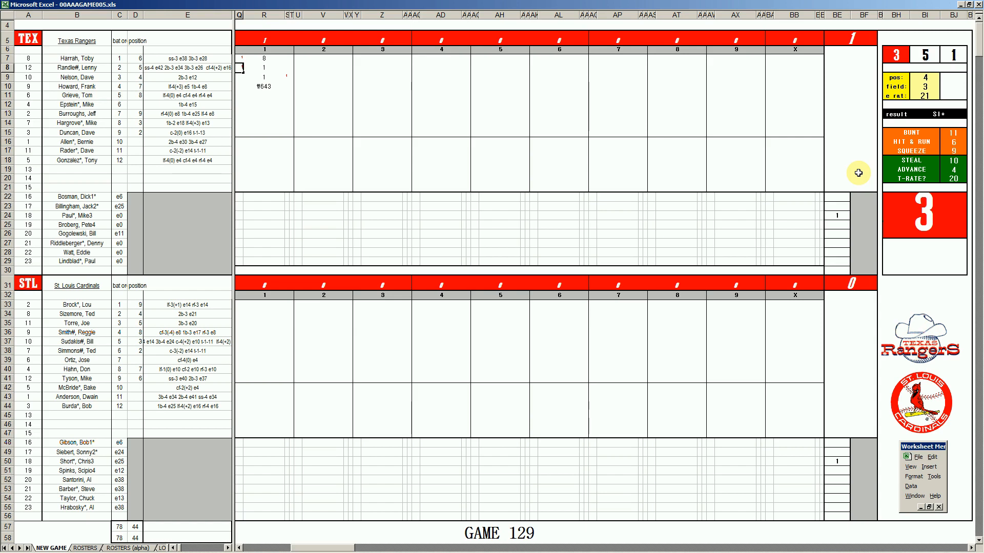
{"action": "key", "text": "Right"}
{"action": "key", "text": "Down"}
{"action": "key", "text": "Down"}
{"action": "key", "text": "Down"}
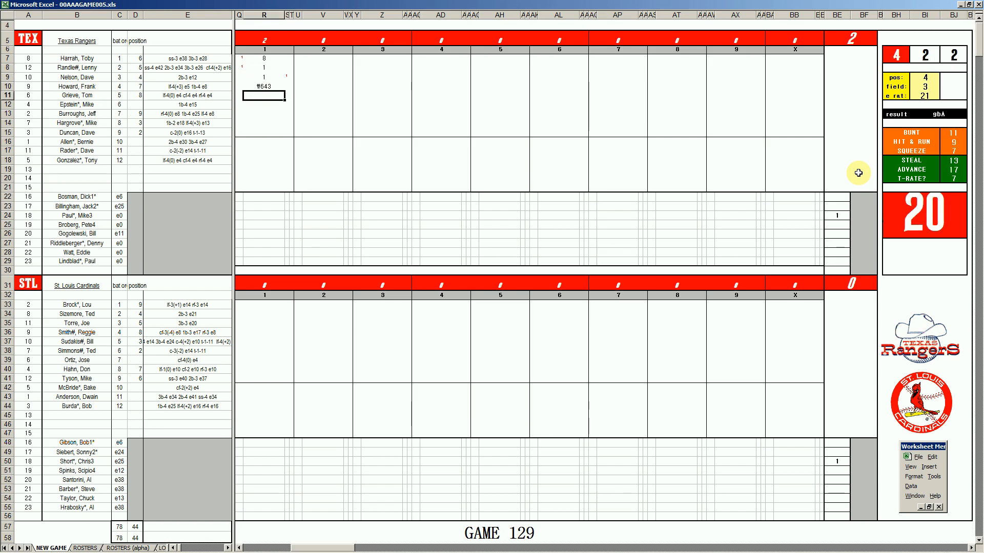
Step: Set the fielding lookup's position to 6 and its error rating to 40
{"action": "key", "text": "ctrl+q"}
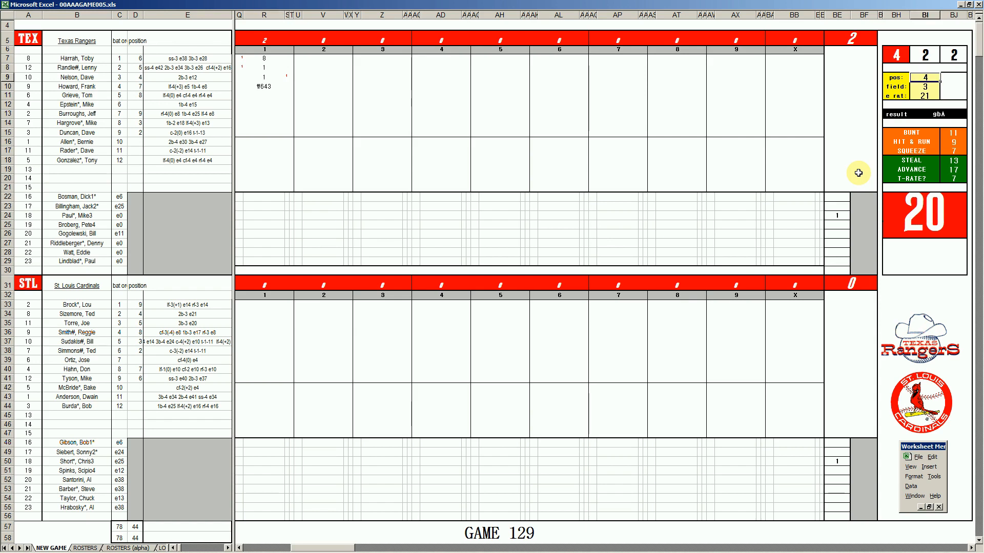
{"action": "type", "text": "6"}
{"action": "key", "text": "Return"}
{"action": "key", "text": "Return"}
{"action": "type", "text": "40"}
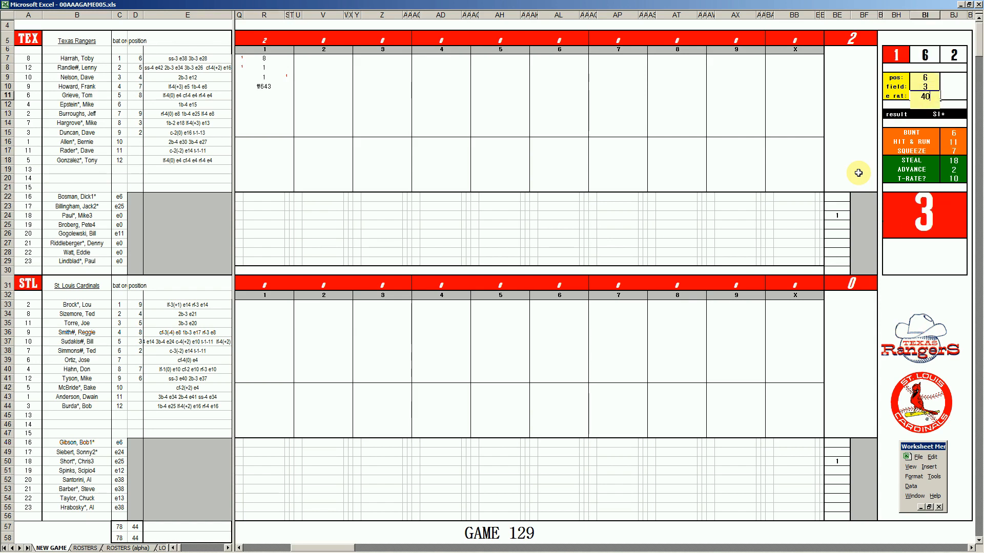
{"action": "key", "text": "Return"}
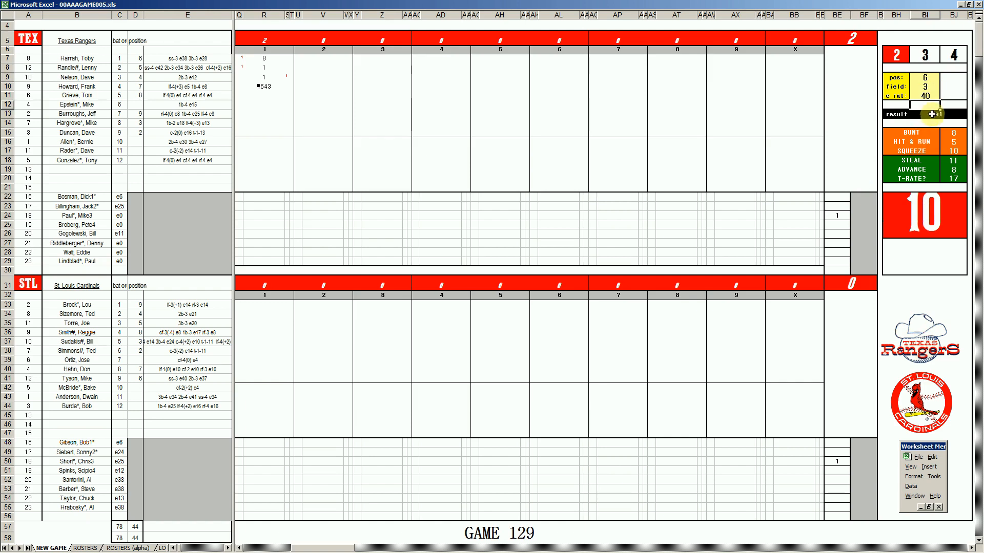
Step: Enter the last two Texas results of the first inning: e6 in R11 and #8 in R12
{"action": "left_click", "coordinate": [269, 97]}
{"action": "type", "text": "e6"}
{"action": "key", "text": "Return"}
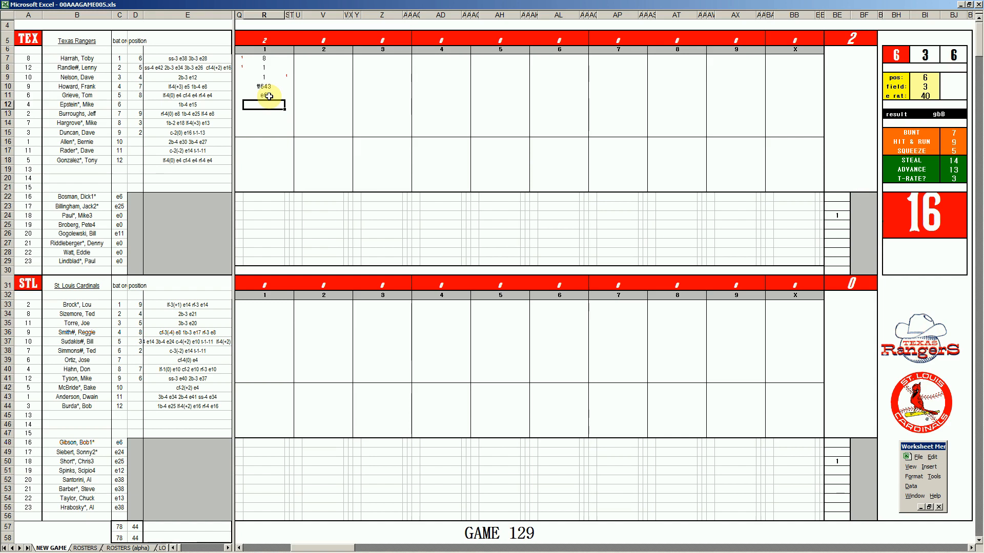
{"action": "type", "text": "#8"}
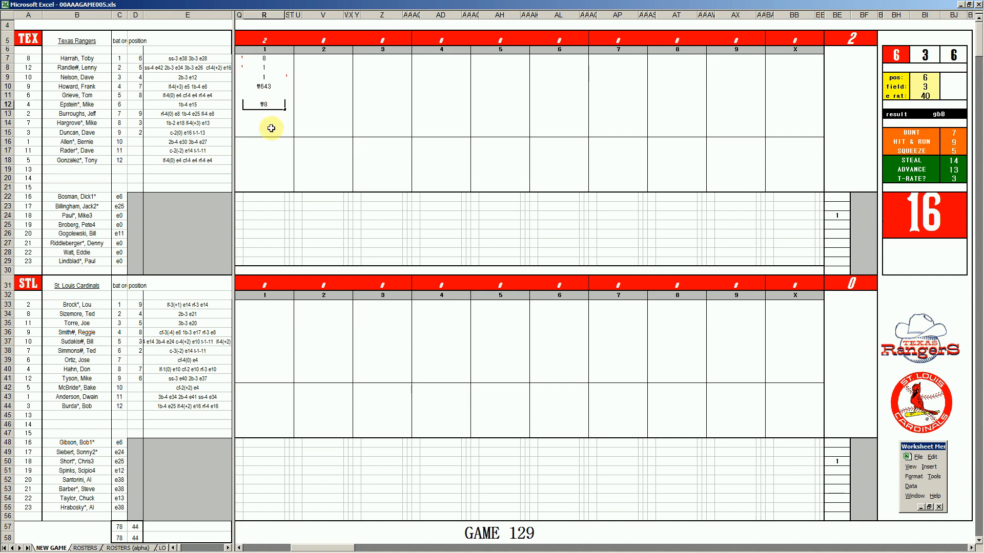
Step: Enter the first-inning results of the first four St. Louis batters in R33 to R36: #33, k, 1 and k
{"action": "left_click", "coordinate": [272, 312]}
{"action": "key", "text": "Up"}
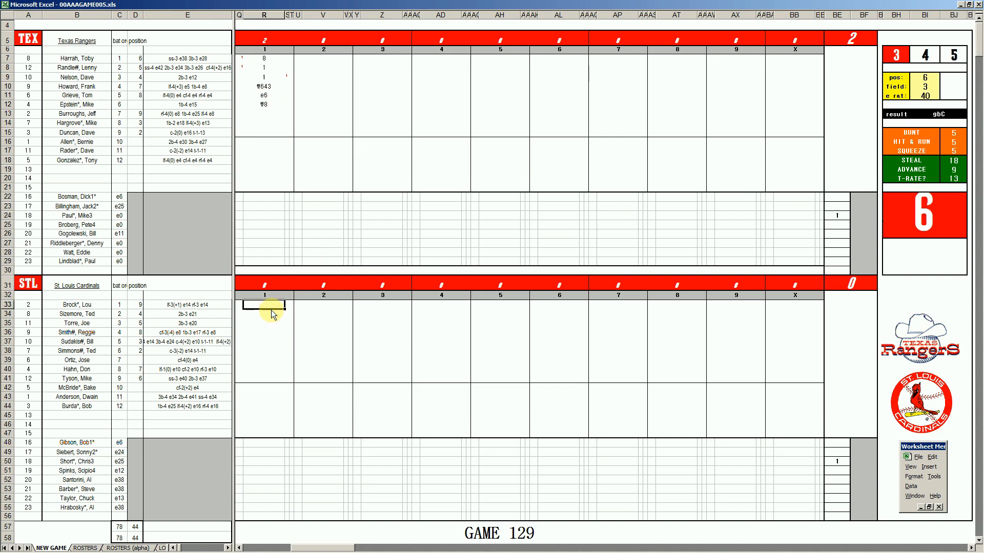
{"action": "type", "text": "#33"}
{"action": "key", "text": "Return"}
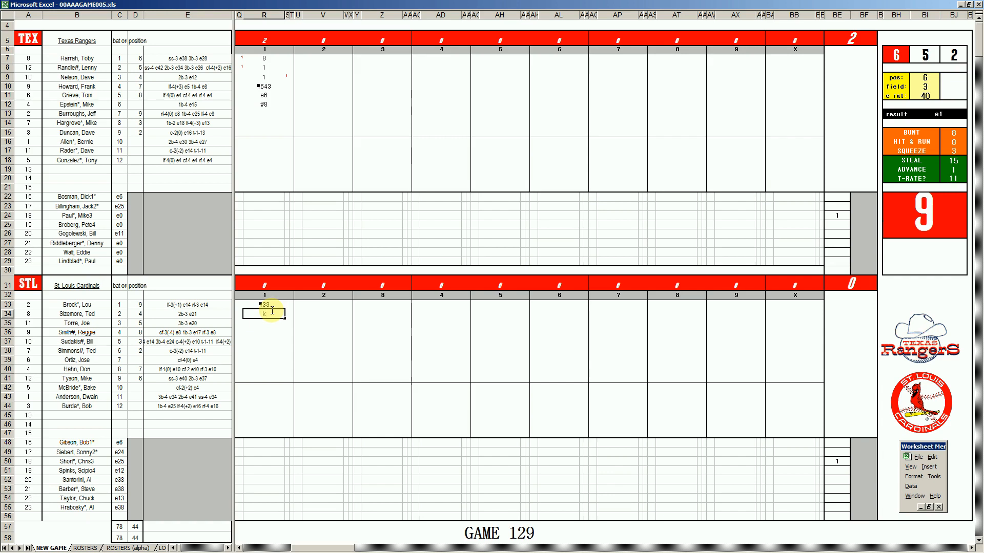
{"action": "key", "text": "Return"}
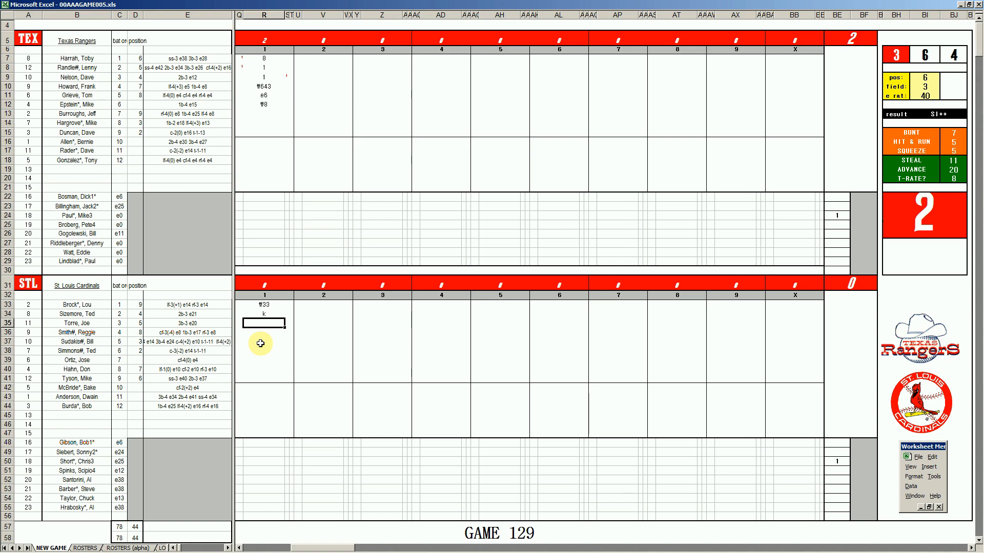
{"action": "type", "text": "1"}
{"action": "key", "text": "Return"}
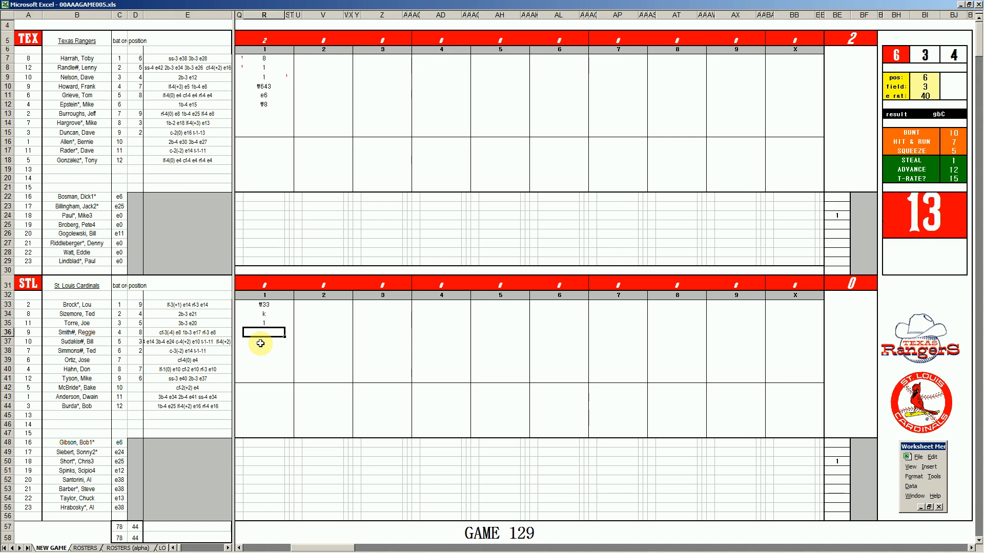
{"action": "type", "text": "k"}
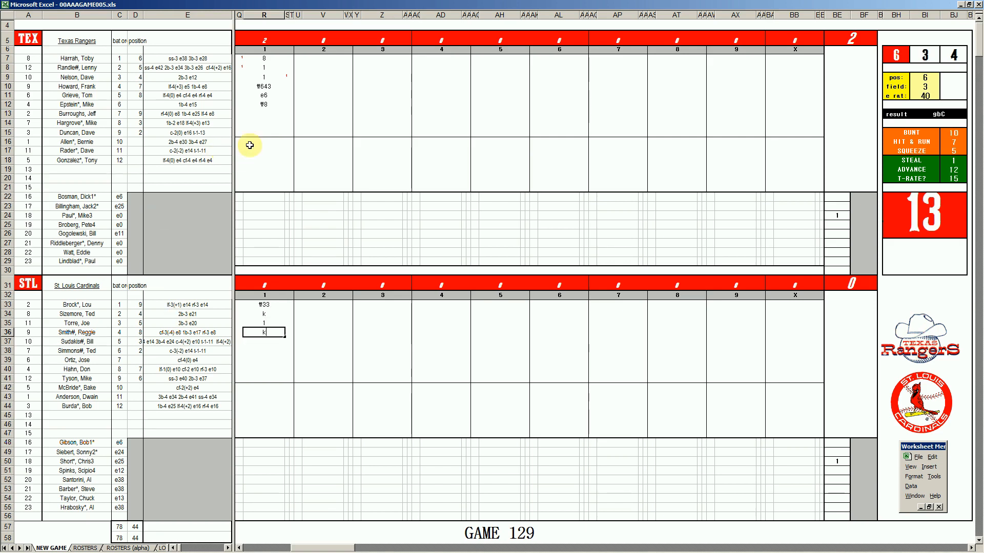
Step: Enter the second-inning results for the Texas batters in rows 13 to 15 of column V: 1, 1 and k
{"action": "left_click", "coordinate": [307, 114]}
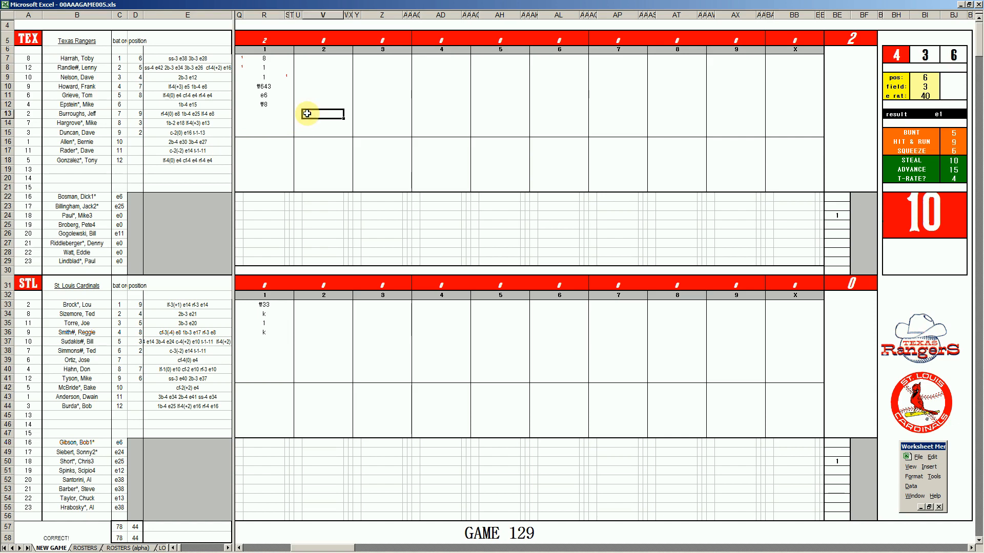
{"action": "type", "text": "1"}
{"action": "key", "text": "Return"}
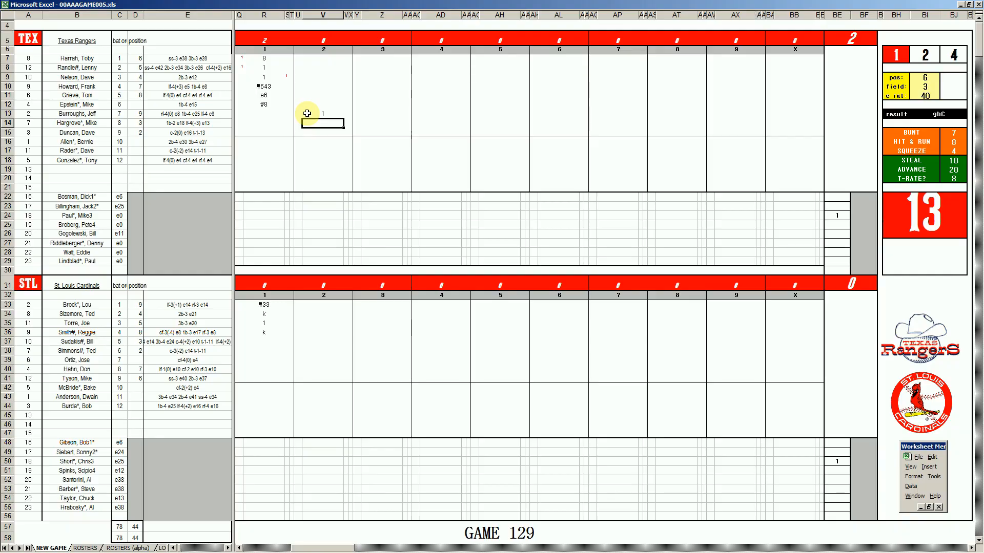
{"action": "type", "text": "1"}
{"action": "key", "text": "Return"}
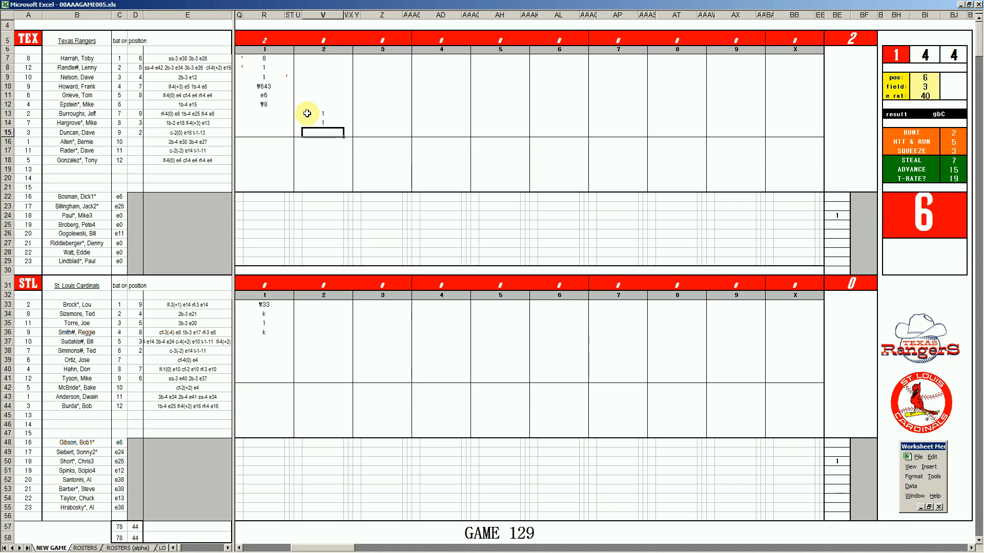
{"action": "type", "text": "k"}
{"action": "key", "text": "Return"}
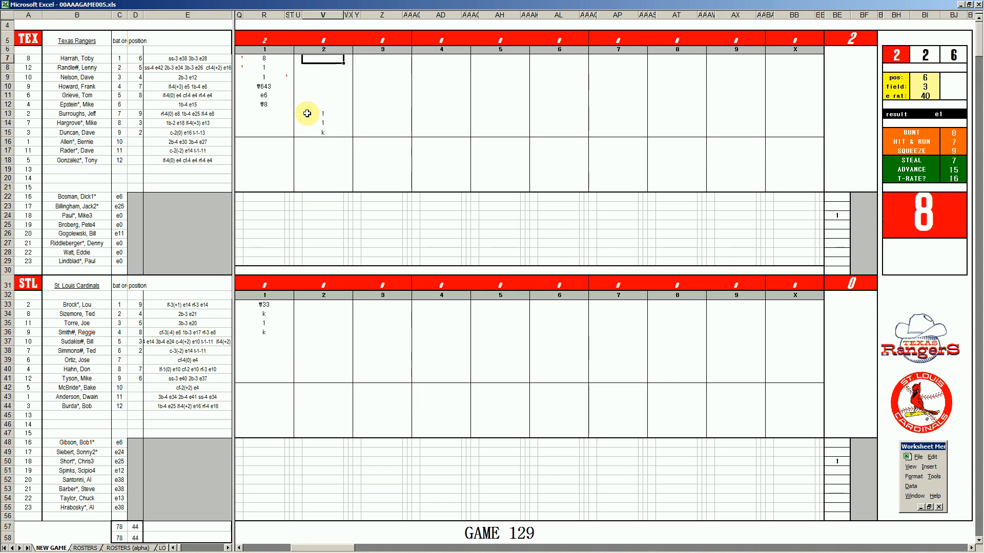
Step: Enter the second-inning results of Texas's first two lineup spots: 8 in V7 and #7 in V8
{"action": "type", "text": "8"}
{"action": "key", "text": "Return"}
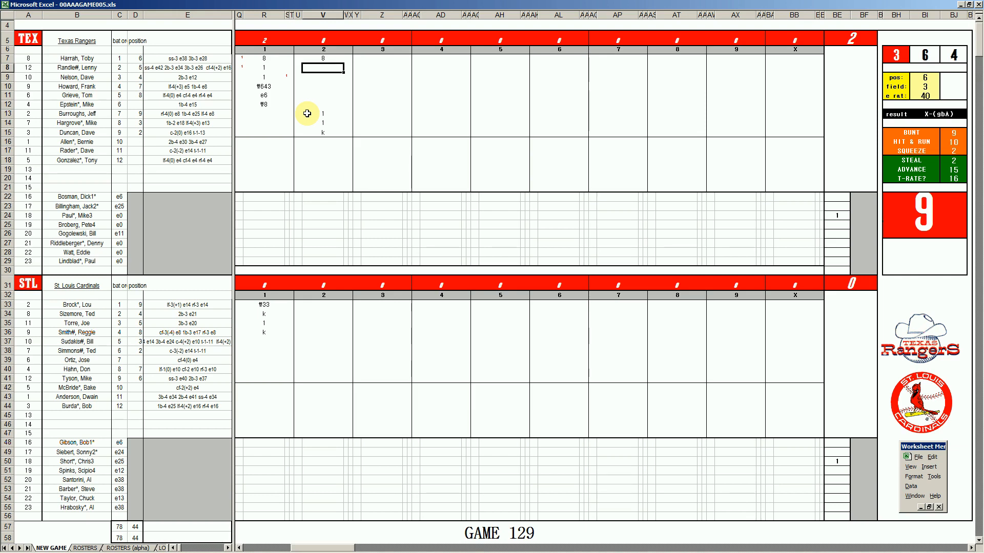
{"action": "type", "text": "#7"}
{"action": "key", "text": "Return"}
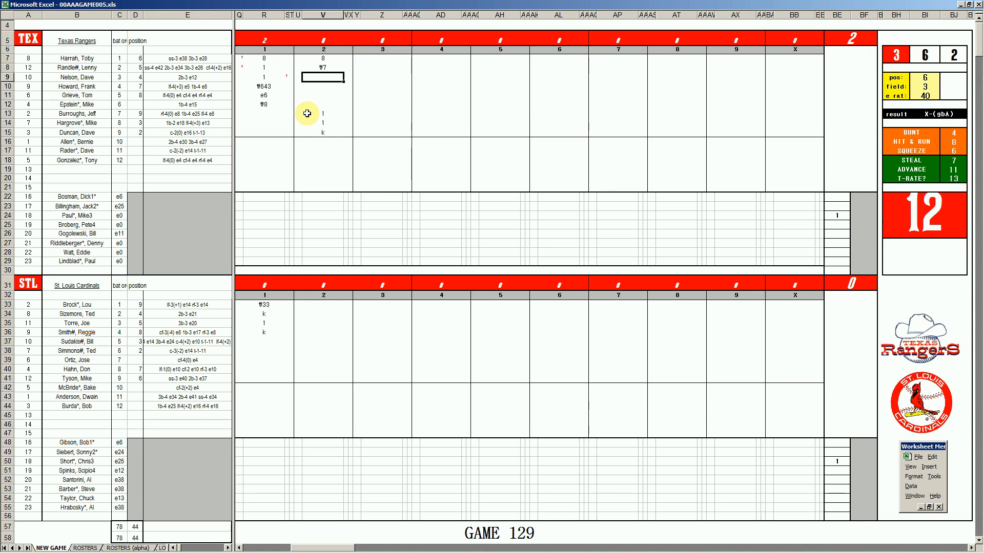
Step: Enter 1 in V9 for the third Texas batter, an RBI of 1 beside it, and a run of 1 in U13
{"action": "type", "text": "1"}
{"action": "key", "text": "Right"}
{"action": "type", "text": "1"}
{"action": "key", "text": "Left"}
{"action": "key", "text": "Left"}
{"action": "key", "text": "Down"}
{"action": "key", "text": "Down"}
{"action": "key", "text": "Down"}
{"action": "key", "text": "Down"}
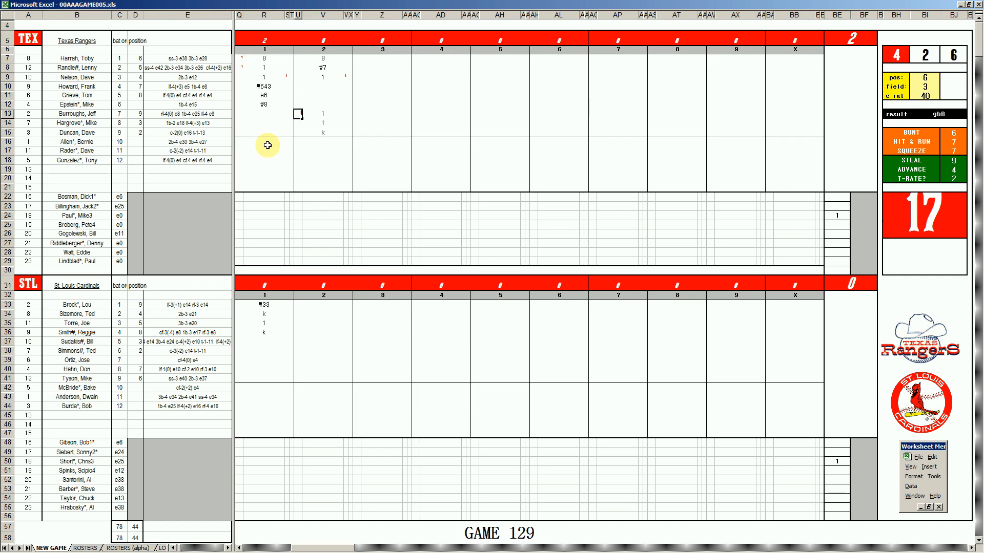
{"action": "type", "text": "1"}
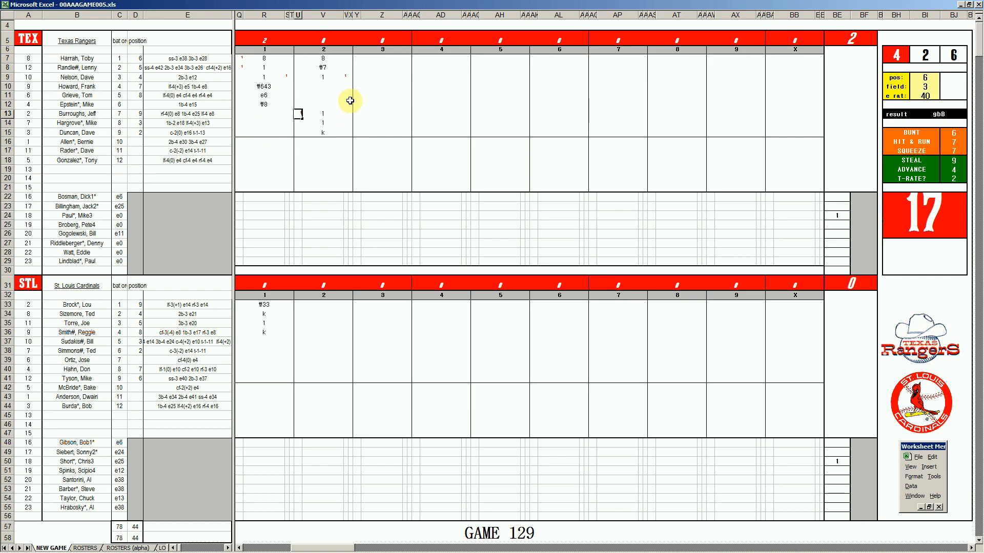
Step: Enter #8 in V10 as the fourth Texas batter's second-inning result and select V37 in the St. Louis half
{"action": "left_click", "coordinate": [322, 87]}
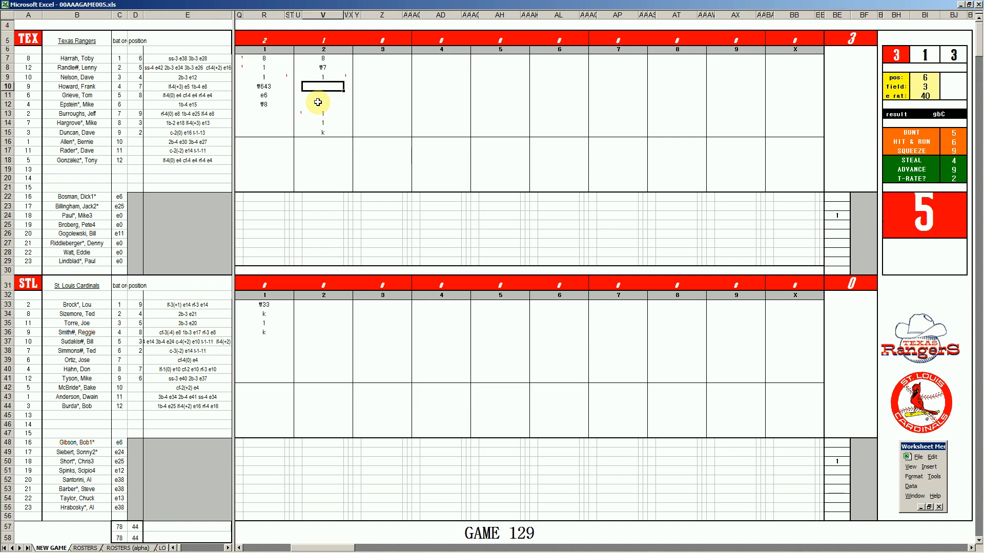
{"action": "type", "text": "#8"}
{"action": "left_click", "coordinate": [302, 341]}
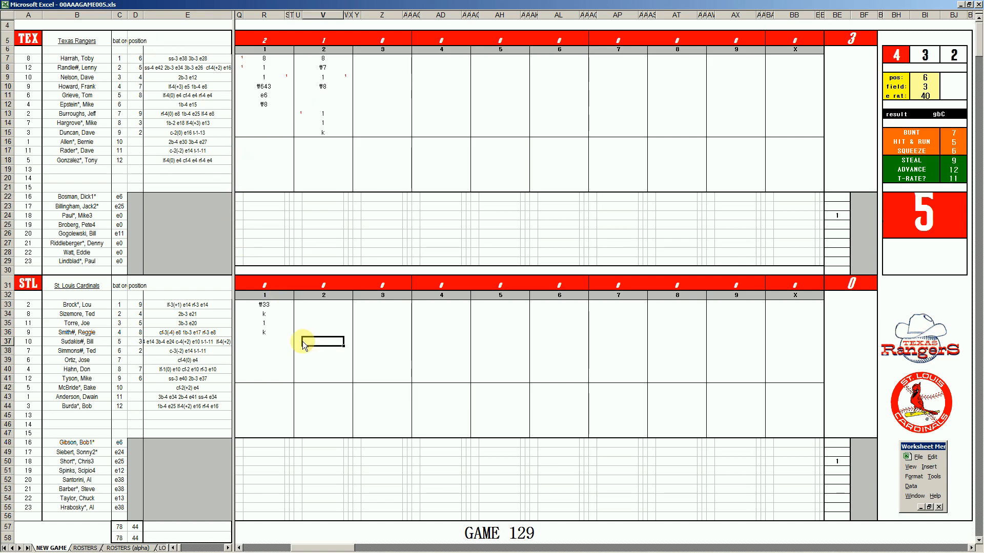
Step: Enter St. Louis's first two second-inning results: 2 in V37 and #63 in V38
{"action": "type", "text": "2"}
{"action": "key", "text": "Return"}
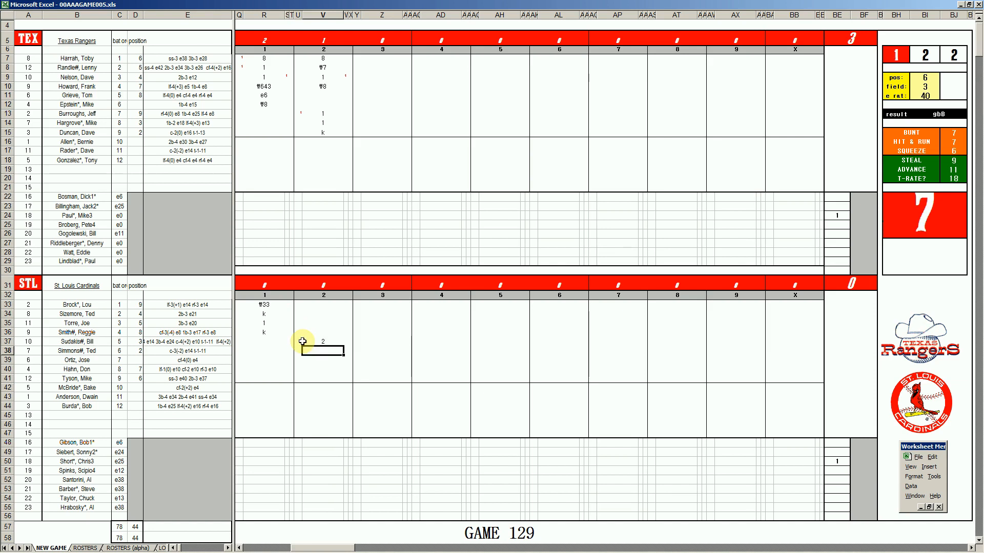
{"action": "type", "text": "#63"}
{"action": "key", "text": "Return"}
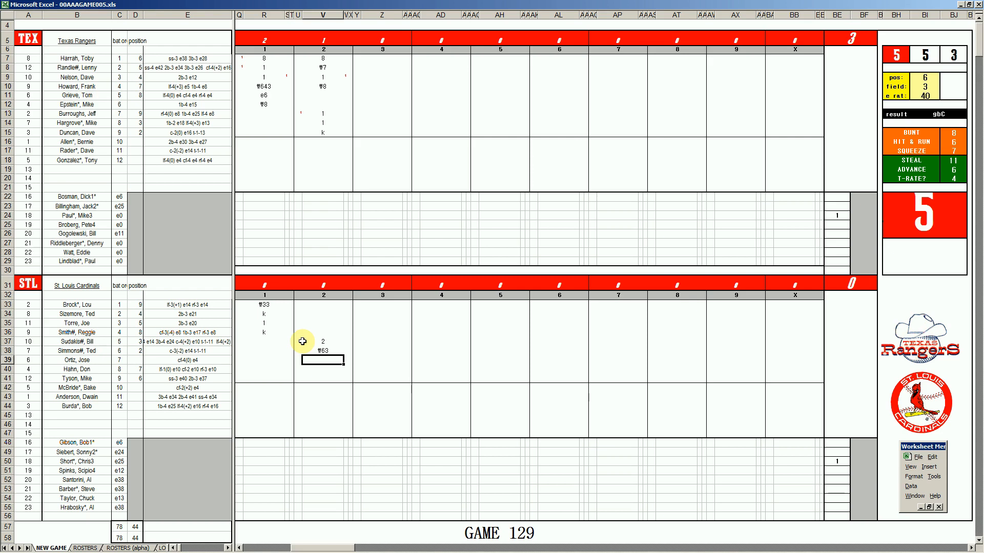
Step: Set the fielding lookup to position 6, field 3 and e rating 38, and enter e6 in V39
{"action": "key", "text": "ctrl+p"}
{"action": "type", "text": "6"}
{"action": "key", "text": "Return"}
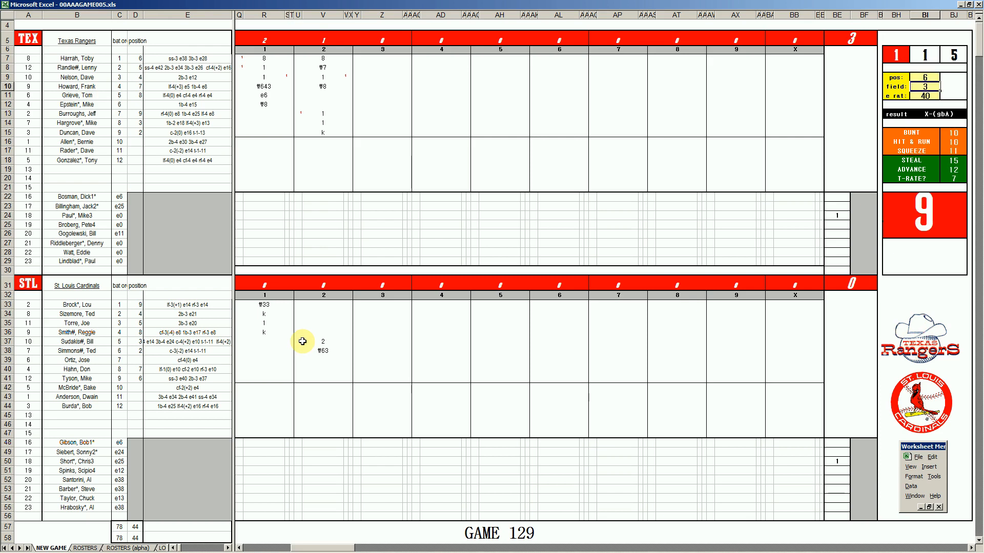
{"action": "key", "text": "Return"}
{"action": "key", "text": "Return"}
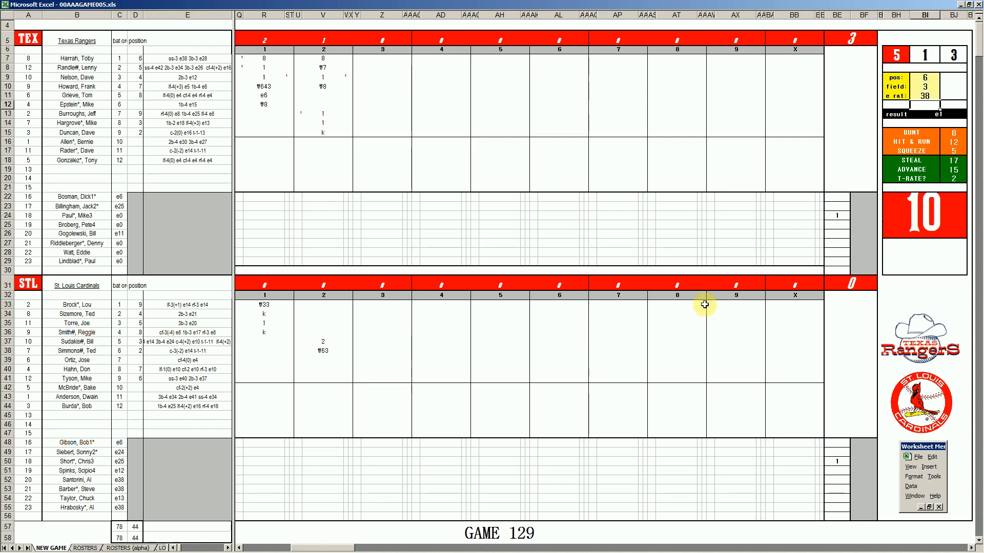
{"action": "left_click", "coordinate": [334, 361]}
{"action": "type", "text": "e6"}
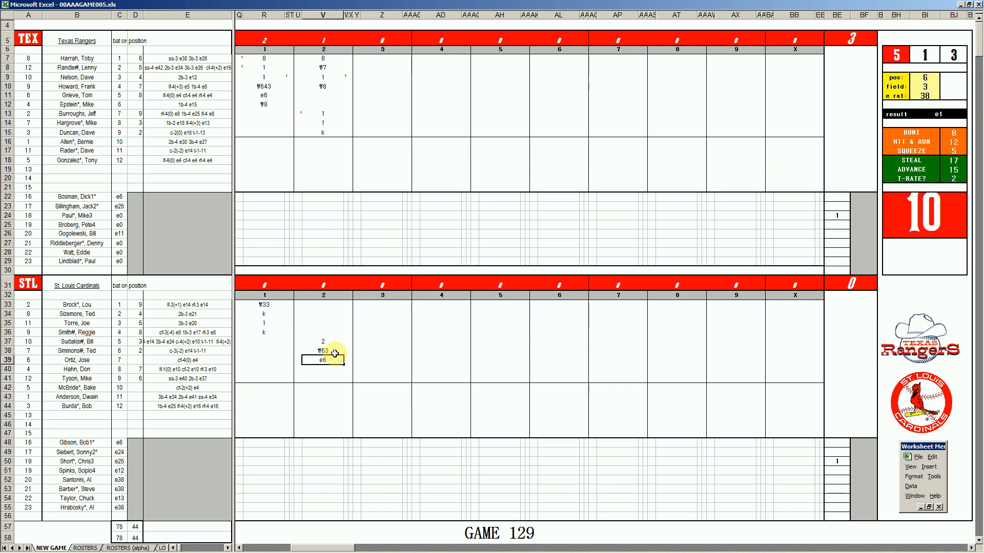
{"action": "key", "text": "Return"}
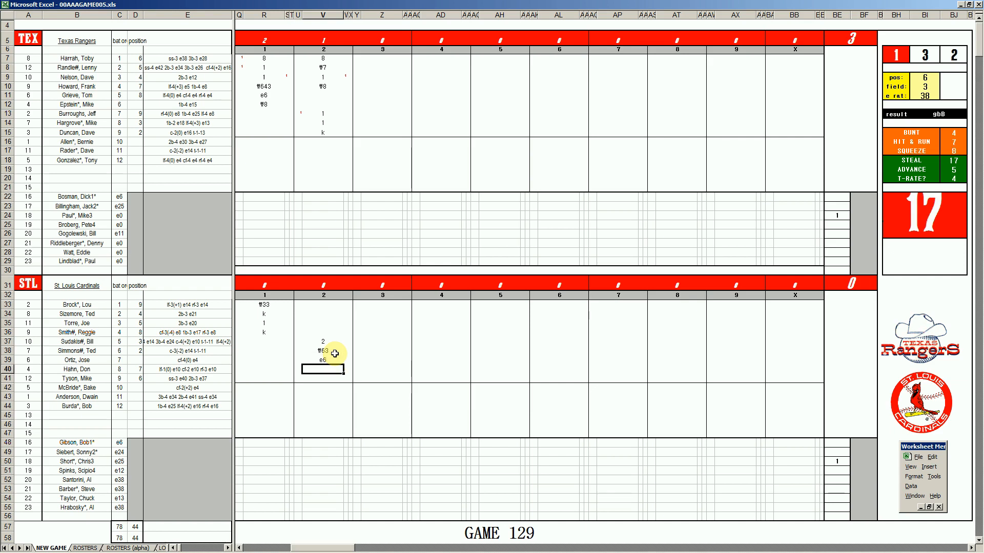
Step: Enter #64 in V40 with an RBI of 1 beside it, and record a run of 1 in U37
{"action": "type", "text": "#64"}
{"action": "key", "text": "Return"}
{"action": "key", "text": "Up"}
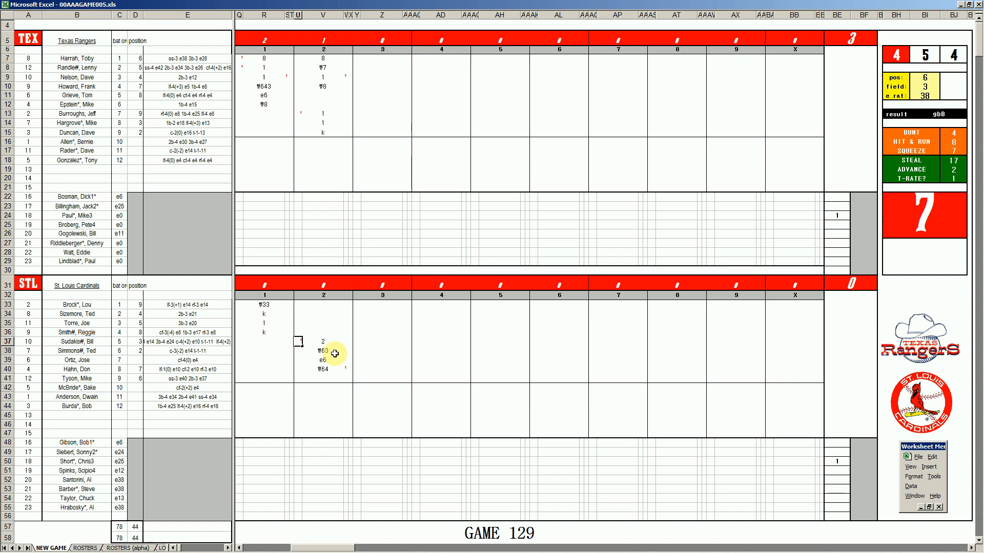
{"action": "key", "text": "Right"}
{"action": "key", "text": "Down"}
{"action": "key", "text": "Down"}
{"action": "key", "text": "Down"}
{"action": "key", "text": "Down"}
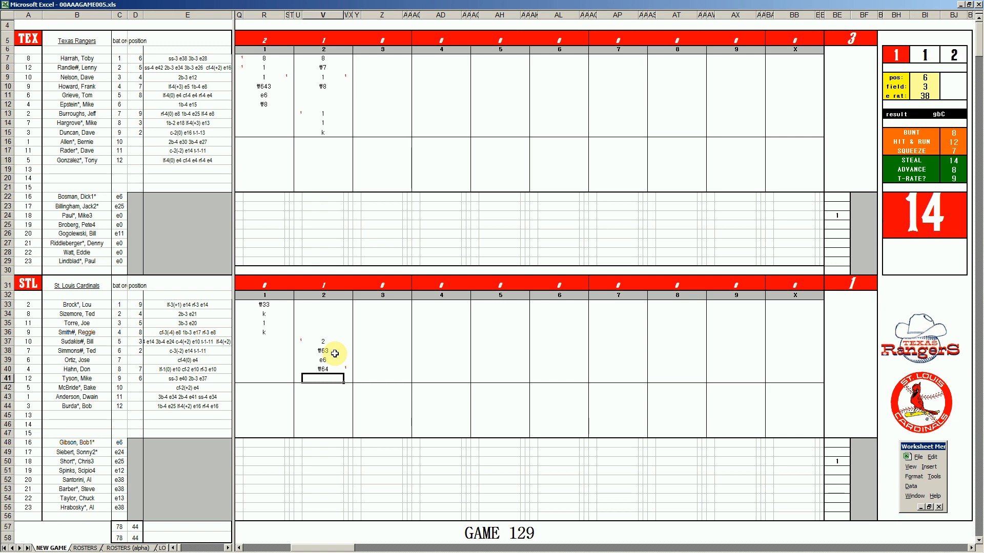
Step: Enter 2 in V41 with an RBI of 1 beside it, and record a run of 1 in U40
{"action": "type", "text": "2"}
{"action": "key", "text": "Return"}
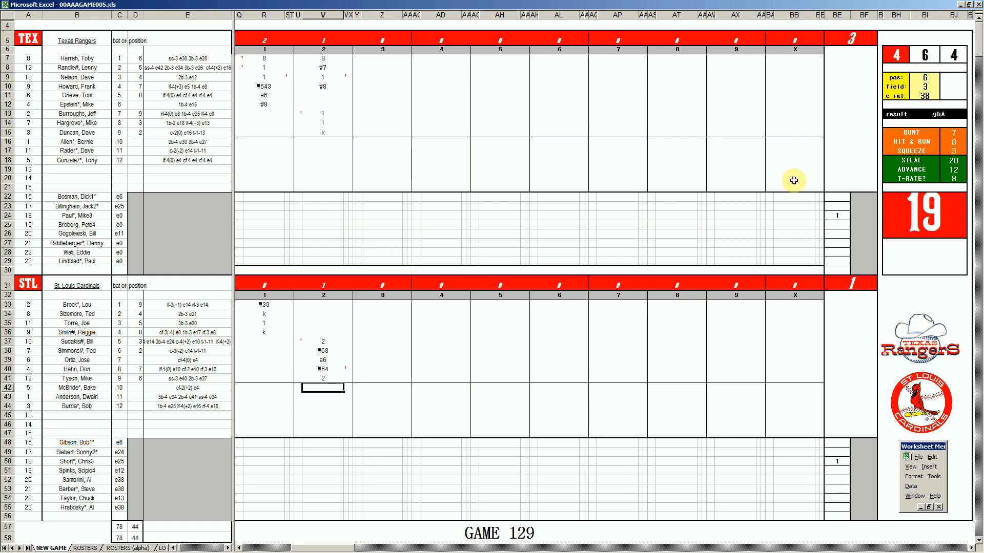
{"action": "key", "text": "Up"}
{"action": "key", "text": "Right"}
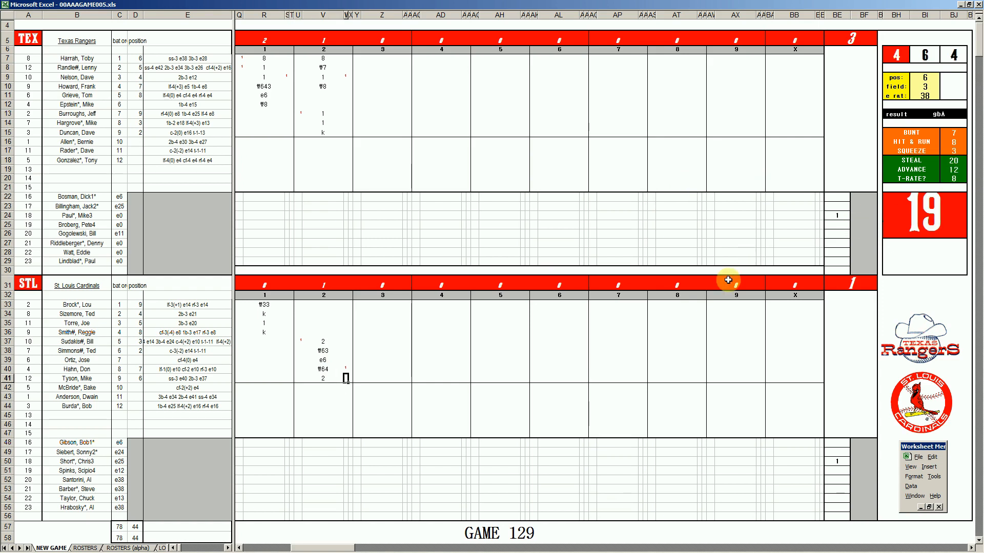
{"action": "type", "text": "1"}
{"action": "key", "text": "Left"}
{"action": "key", "text": "Left"}
{"action": "key", "text": "Up"}
{"action": "type", "text": "1"}
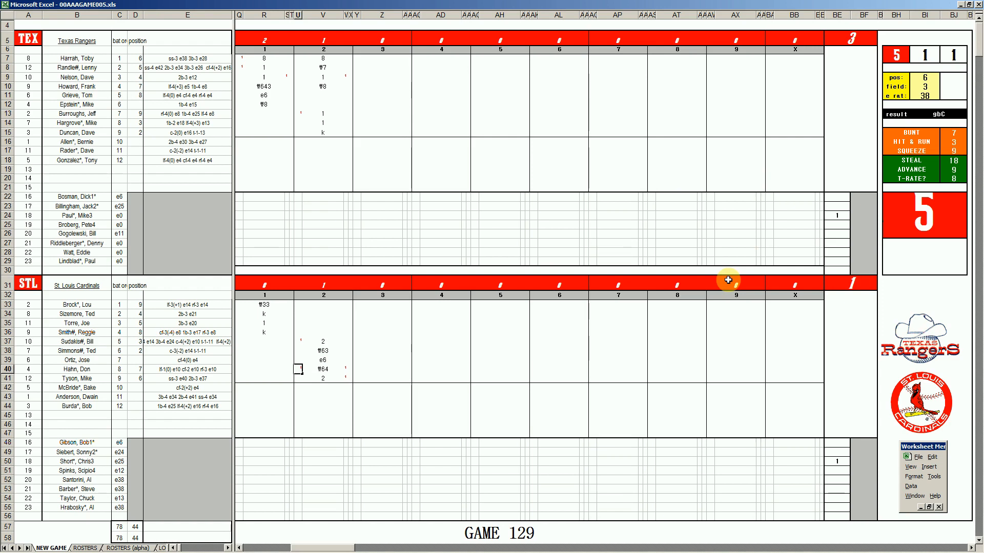
{"action": "key", "text": "Return"}
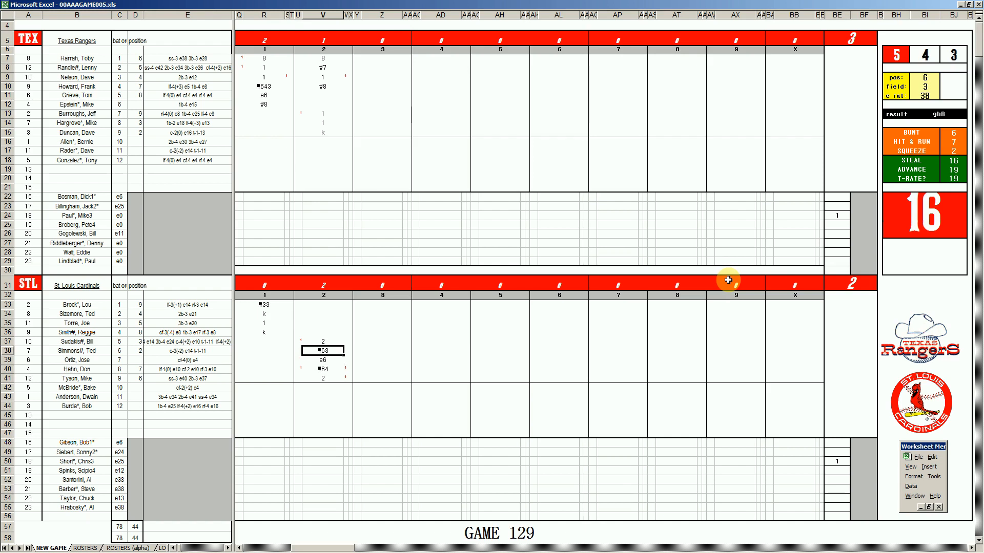
Step: Enter k in V33 for St. Louis, and the Texas third-inning results k, #33 and #33 in Z11 to Z13
{"action": "type", "text": "k"}
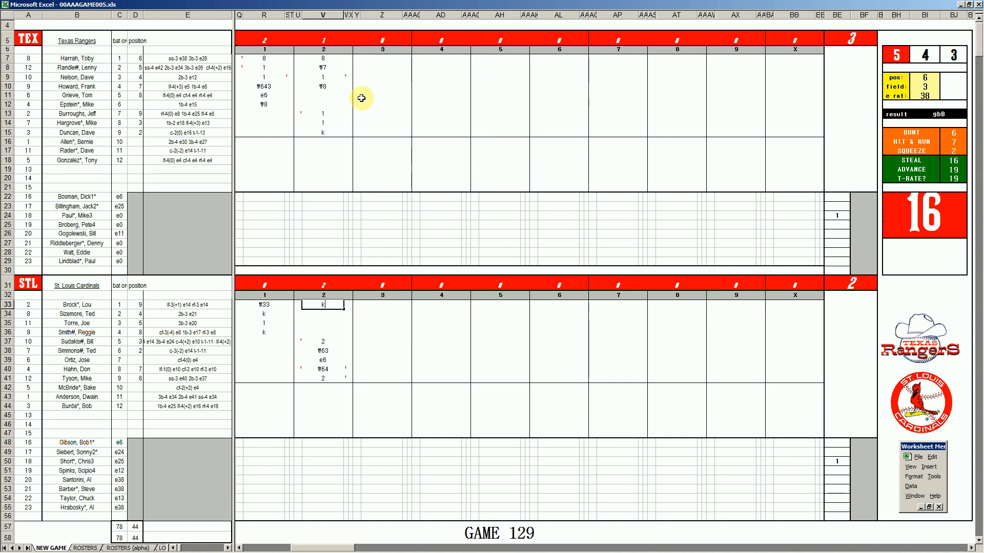
{"action": "left_click", "coordinate": [362, 96]}
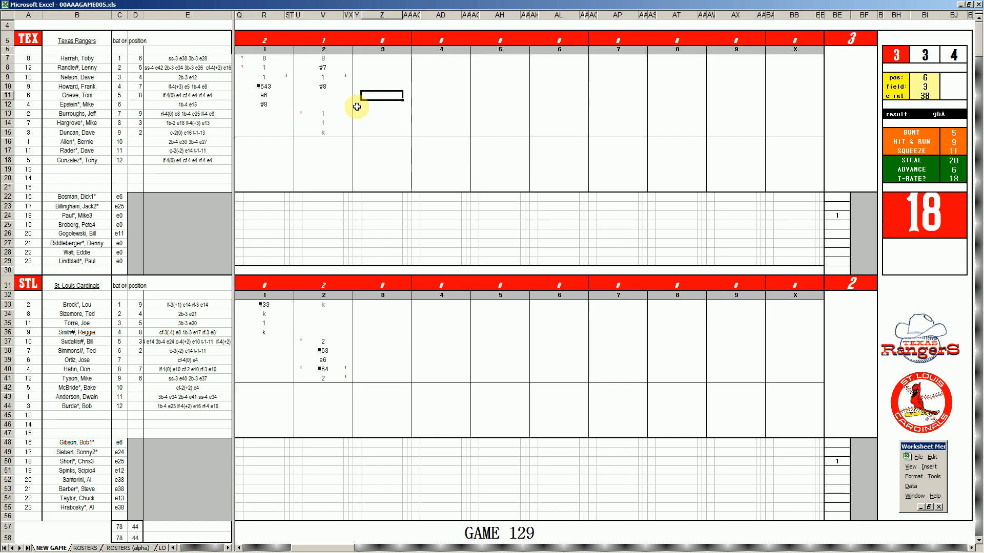
{"action": "type", "text": "k"}
{"action": "key", "text": "Return"}
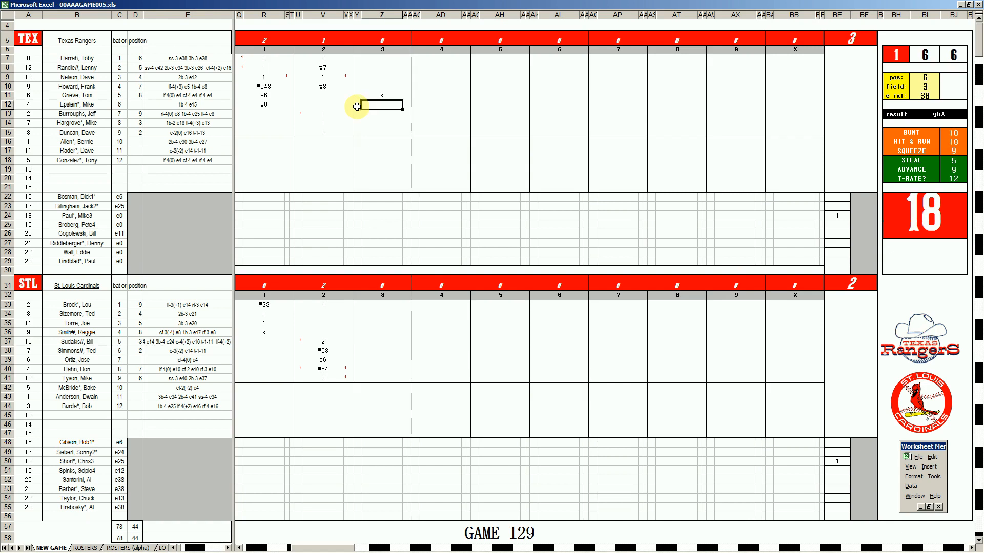
{"action": "type", "text": "#33"}
{"action": "key", "text": "Return"}
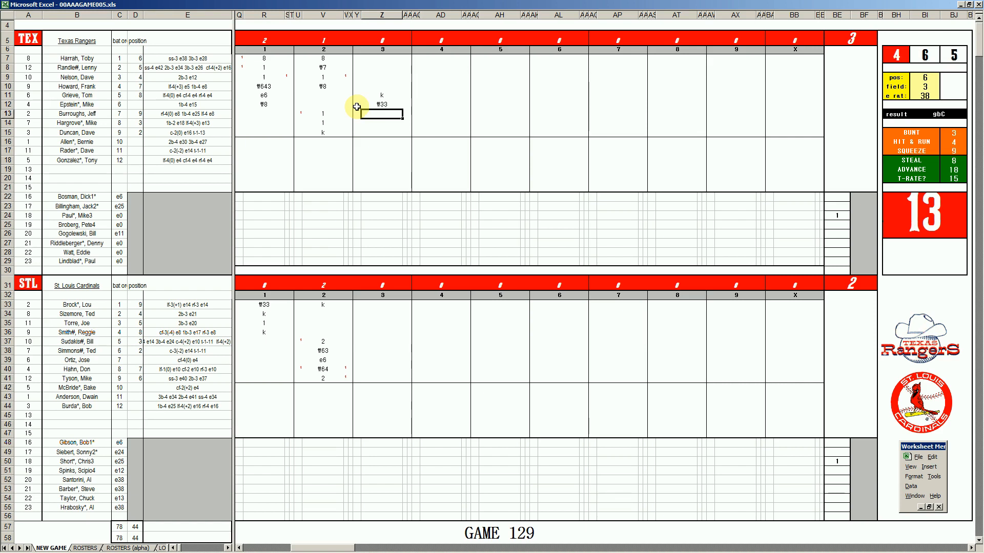
{"action": "type", "text": "#33"}
Step: Enter k in Z34 as St. Louis's first third-inning result
{"action": "left_click", "coordinate": [371, 314]}
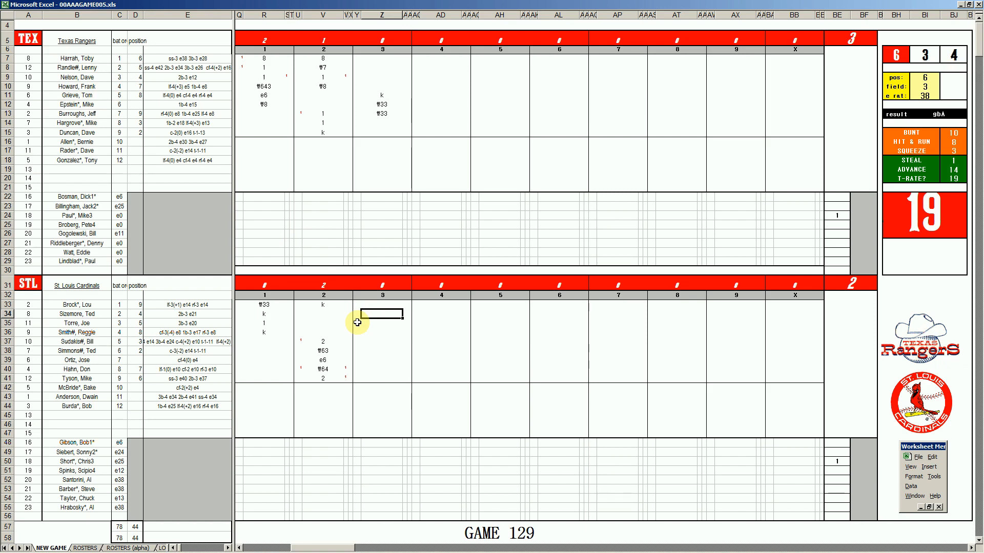
{"action": "type", "text": "k"}
{"action": "key", "text": "Return"}
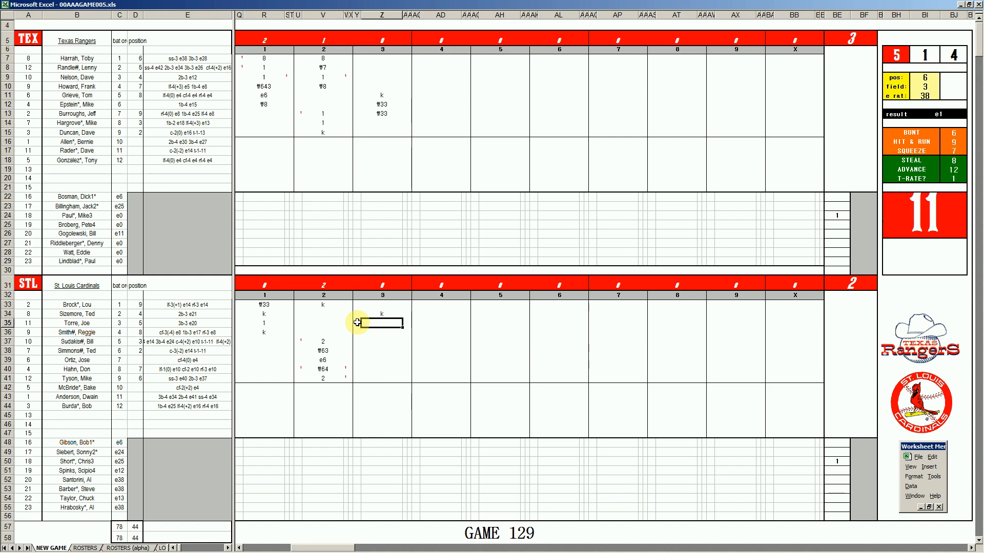
Step: Set the fielding lookup to position 4, field 3 and e rating 12
{"action": "key", "text": "ctrl+e"}
{"action": "type", "text": "4"}
{"action": "key", "text": "Return"}
{"action": "type", "text": "3"}
{"action": "key", "text": "Return"}
{"action": "type", "text": "12"}
{"action": "key", "text": "Return"}
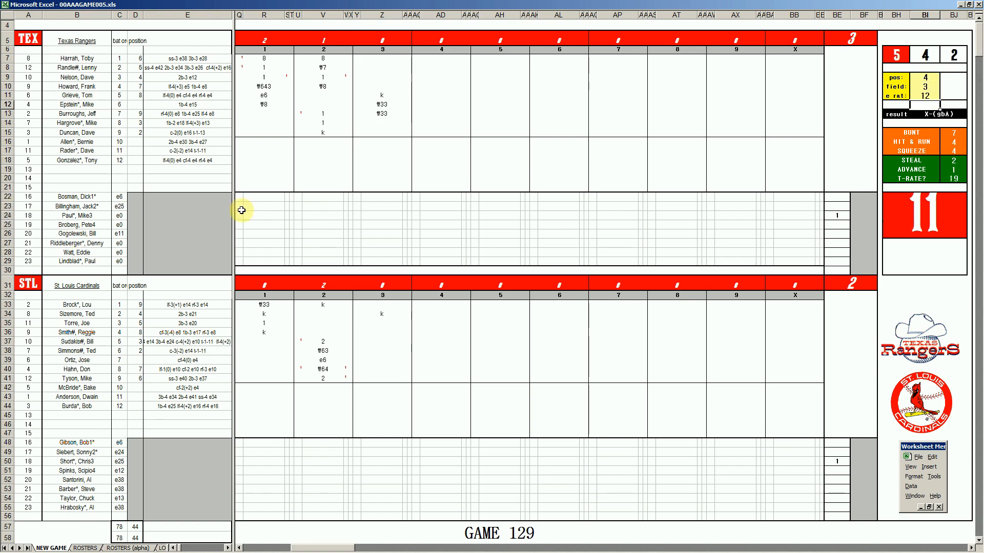
Step: Enter the remaining St. Louis third-inning results in Z35 to Z38: #43, e4, 1 and #16
{"action": "left_click", "coordinate": [386, 322]}
{"action": "type", "text": "#43"}
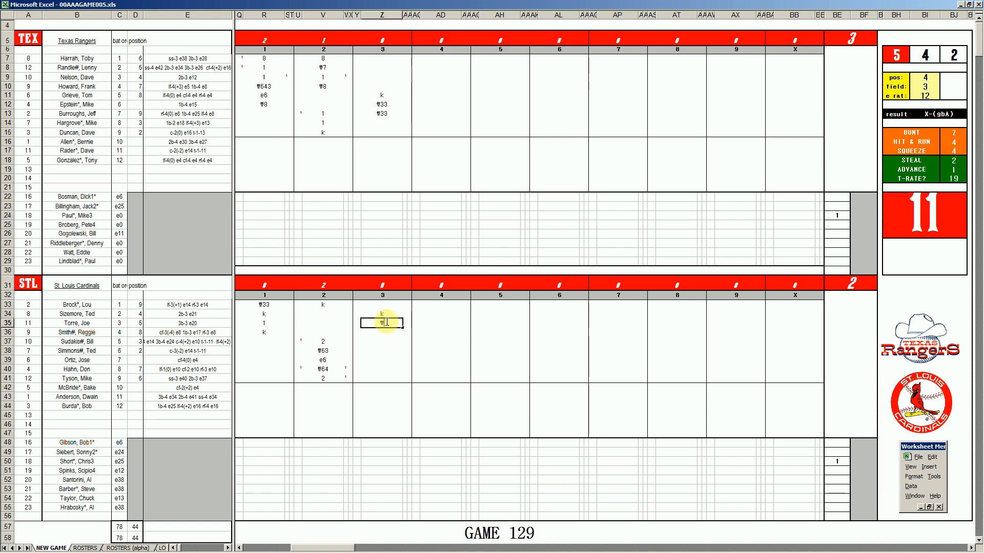
{"action": "key", "text": "Return"}
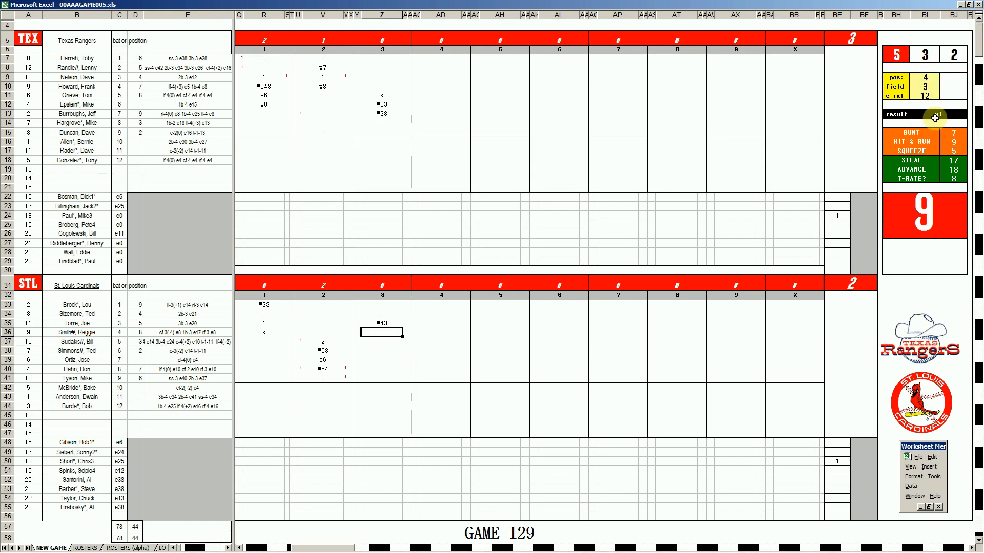
{"action": "type", "text": "e4"}
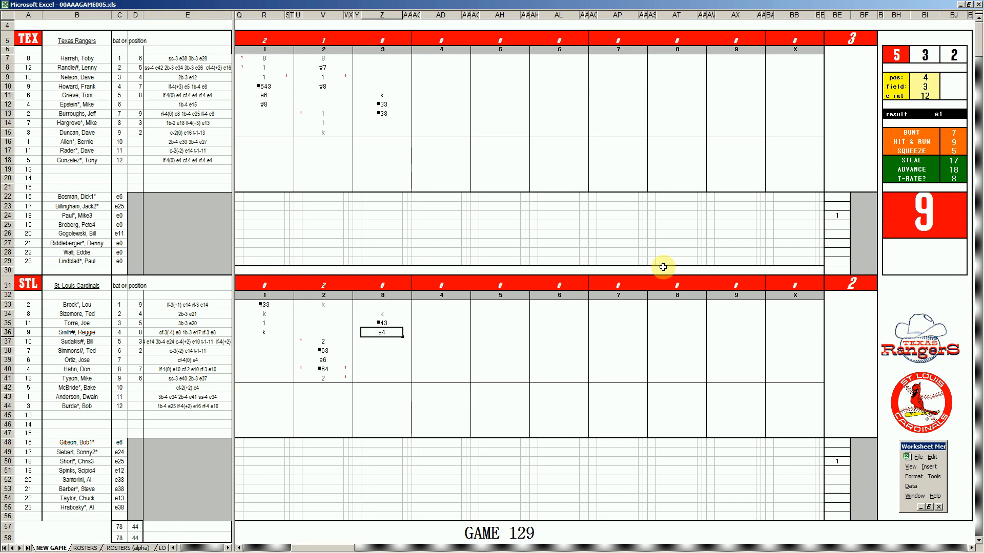
{"action": "key", "text": "Return"}
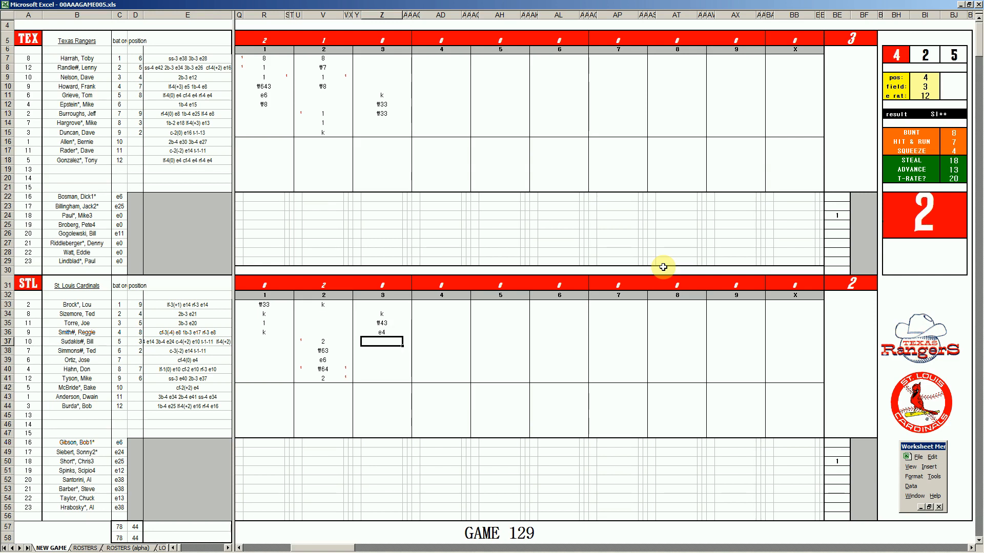
{"action": "type", "text": "1"}
{"action": "key", "text": "Return"}
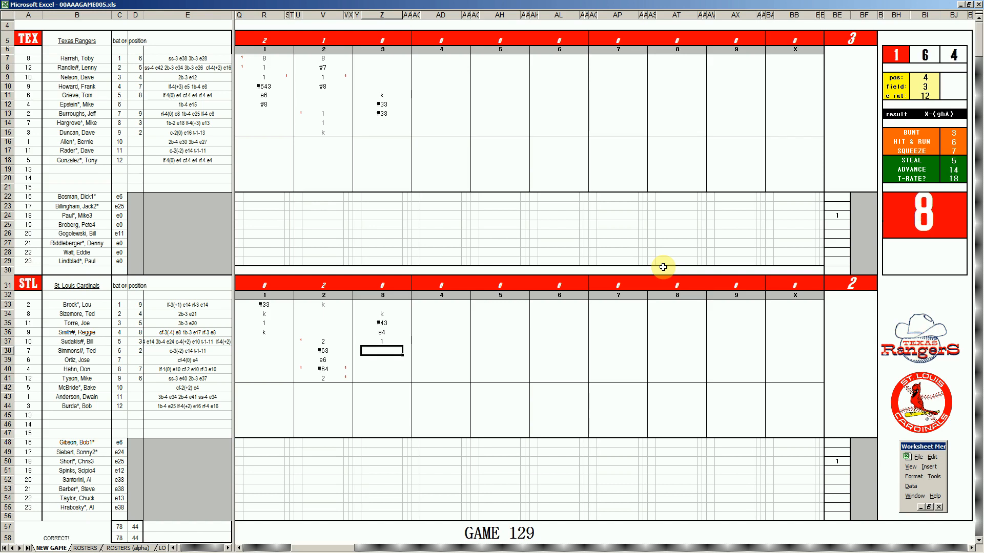
{"action": "type", "text": "#16"}
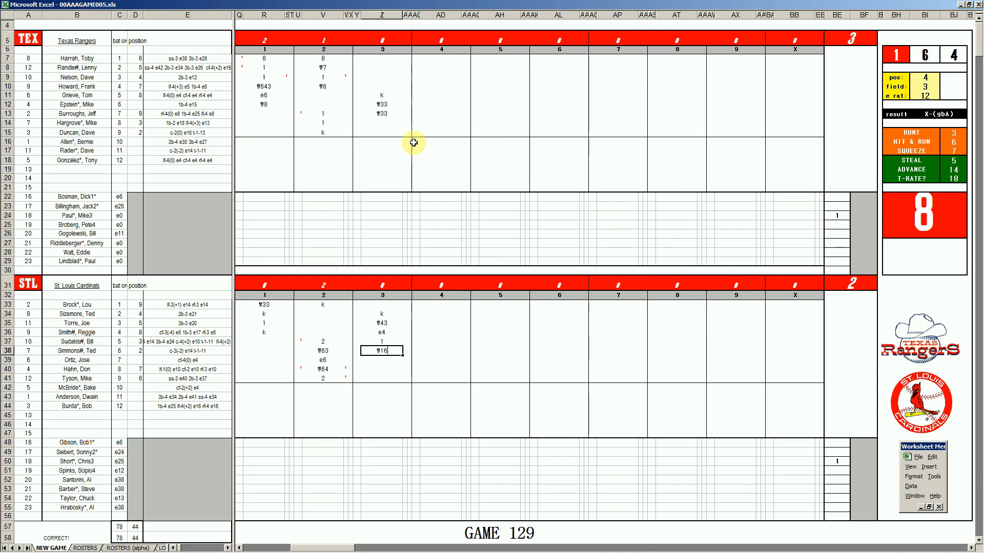
Step: Enter the Texas fourth-inning results: #43 in AD14, k in AD15 and #2 in AD7
{"action": "left_click", "coordinate": [431, 122]}
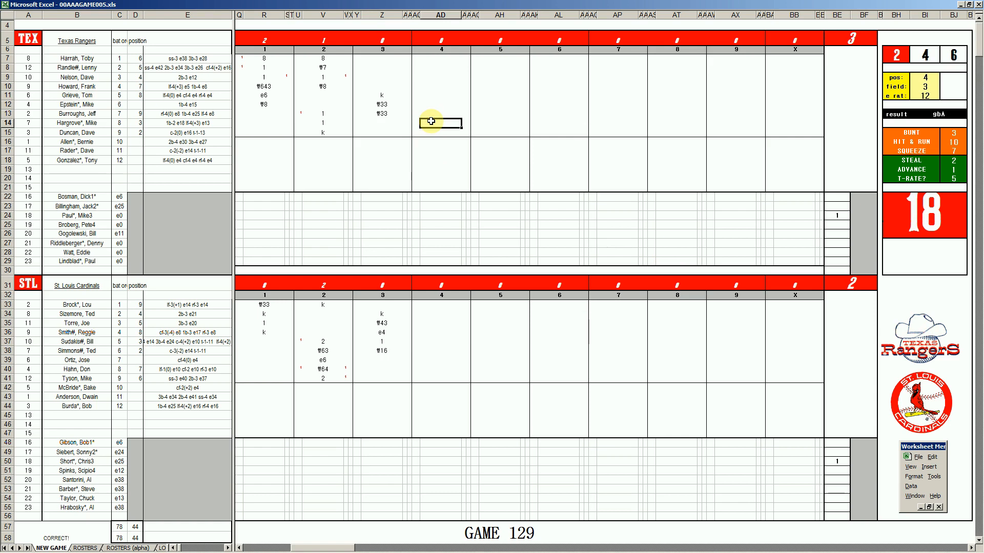
{"action": "type", "text": "#43"}
{"action": "key", "text": "Return"}
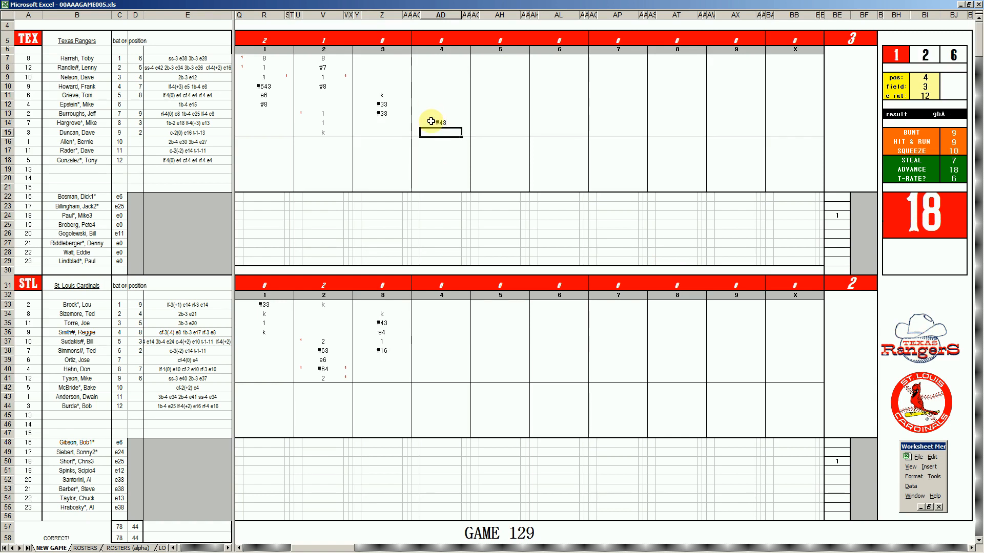
{"action": "type", "text": "k"}
{"action": "key", "text": "Return"}
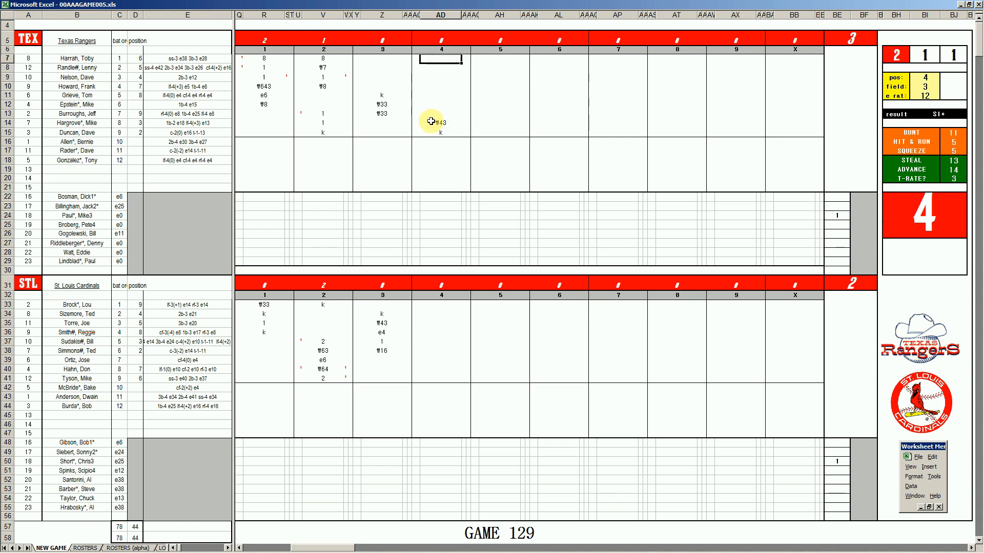
{"action": "type", "text": "#2"}
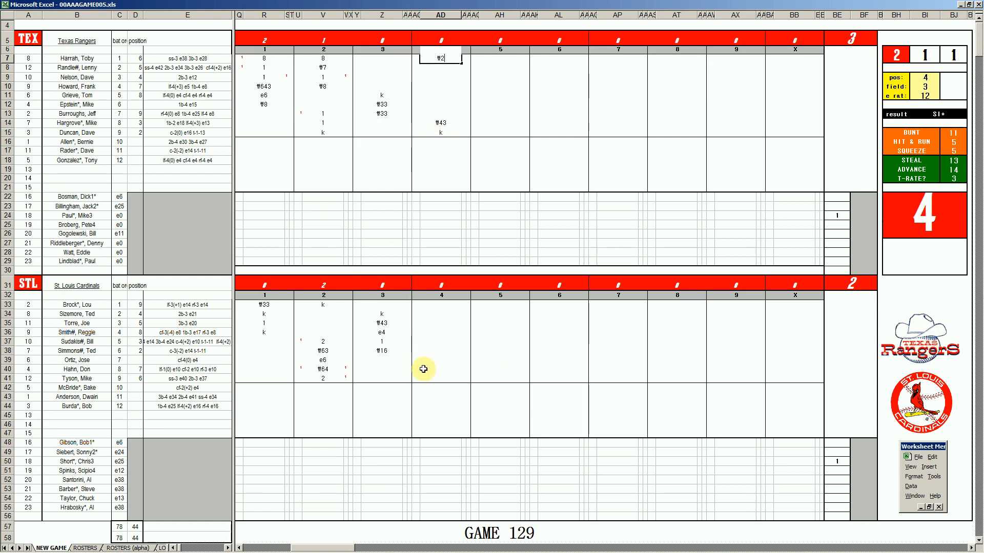
Step: Enter St. Louis's first two fourth-inning results: #4 in AD39 and #3 in AD40
{"action": "left_click", "coordinate": [435, 360]}
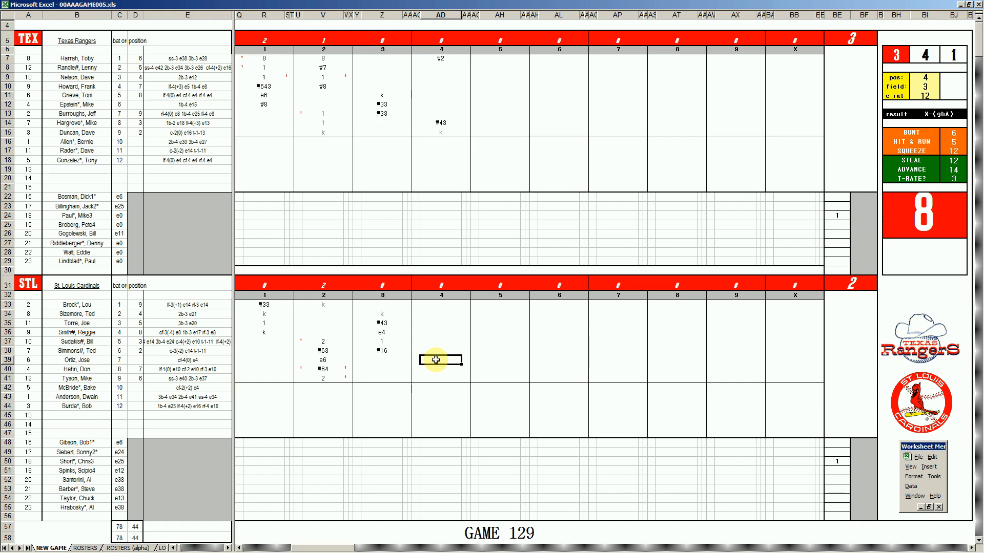
{"action": "type", "text": "\\4"}
{"action": "key", "text": "Return"}
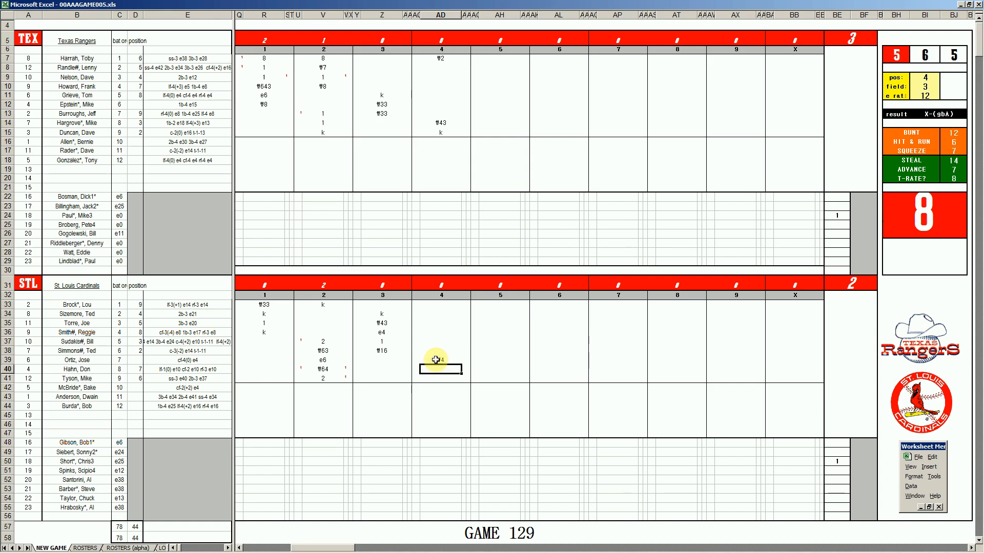
{"action": "key", "text": "ctrl+q"}
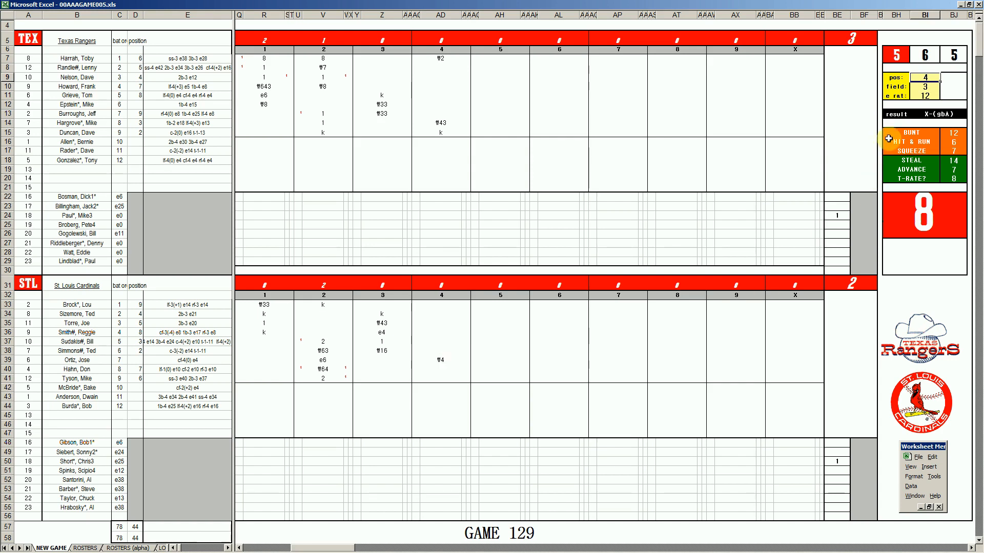
{"action": "left_click", "coordinate": [441, 367]}
{"action": "type", "text": "\\3"}
{"action": "key", "text": "Return"}
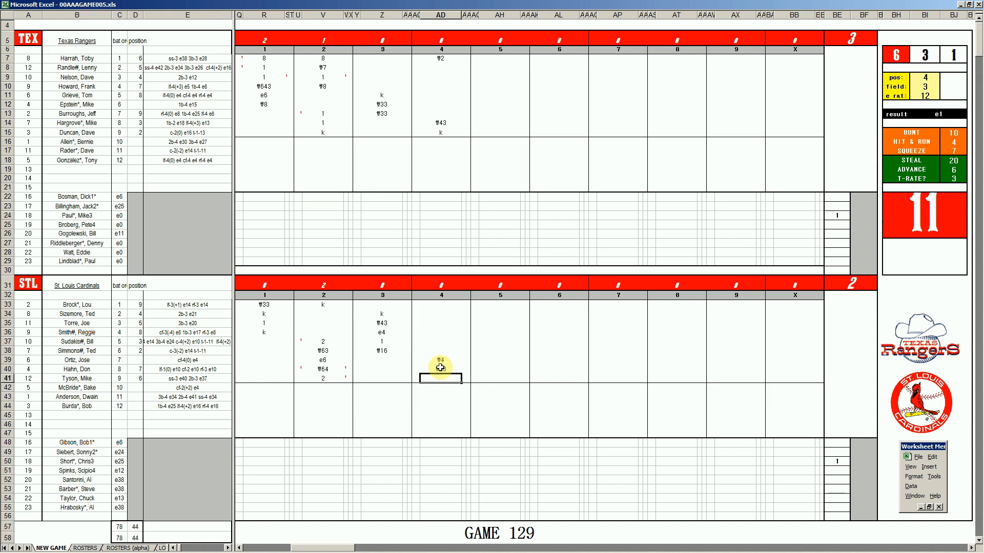
Step: Set the fielding lookup to position 5, field 3 and e rating 26
{"action": "key", "text": "ctrl+q"}
{"action": "type", "text": "5"}
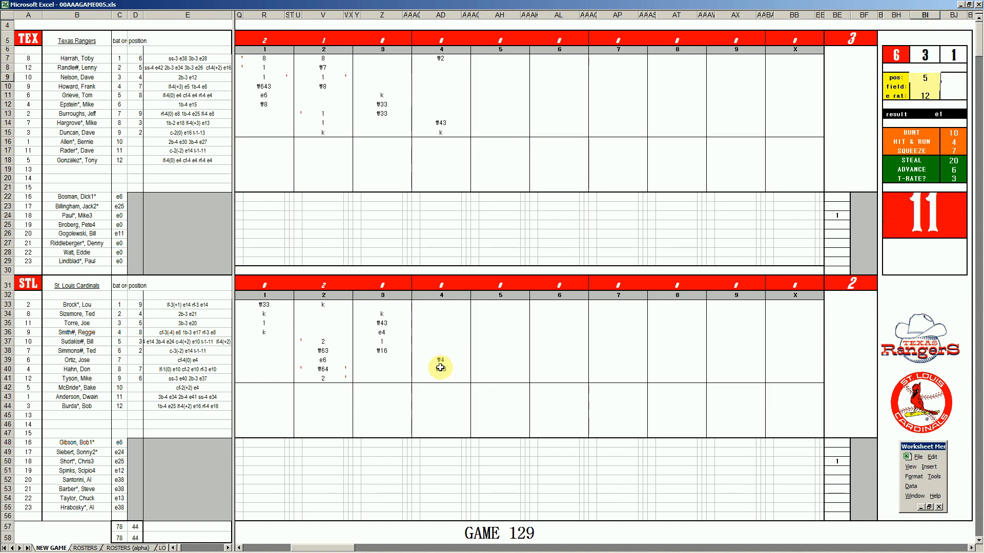
{"action": "key", "text": "Return"}
{"action": "key", "text": "Return"}
{"action": "key", "text": "Return"}
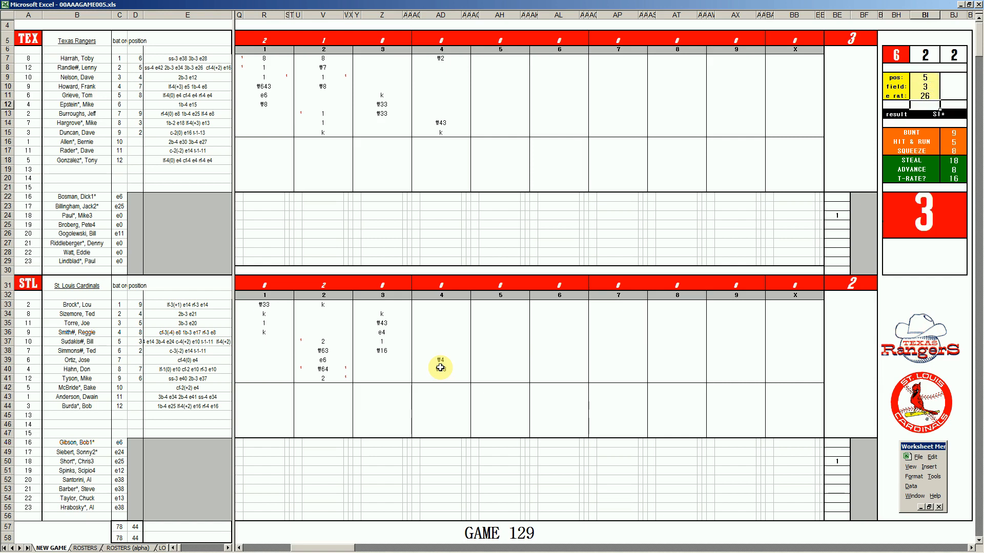
Step: Enter St. Louis's remaining fourth-inning results: 1 in AD41 and k in AD33
{"action": "left_click", "coordinate": [441, 379]}
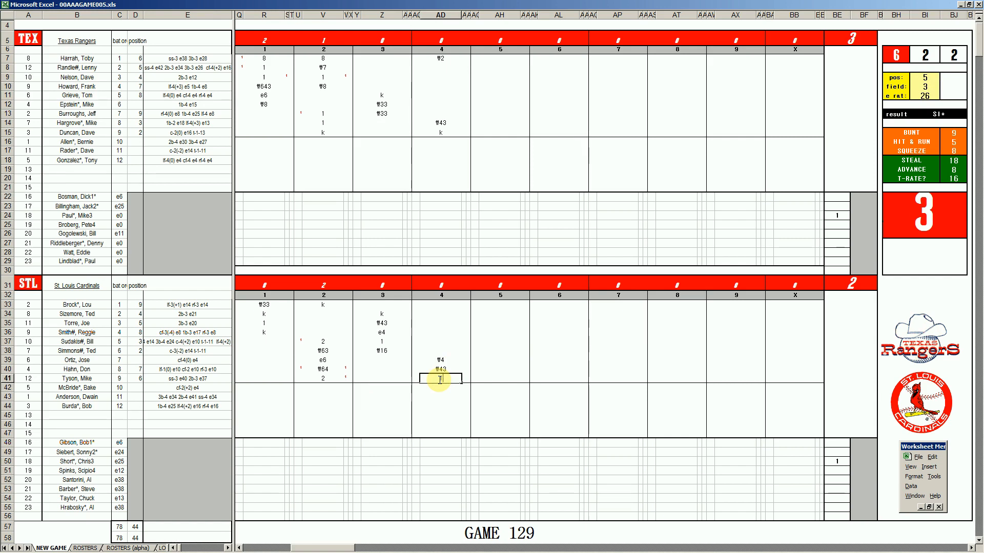
{"action": "key", "text": "Up"}
{"action": "key", "text": "Up"}
{"action": "key", "text": "Up"}
{"action": "key", "text": "Up"}
{"action": "key", "text": "Up"}
{"action": "key", "text": "Up"}
{"action": "key", "text": "Up"}
{"action": "key", "text": "Up"}
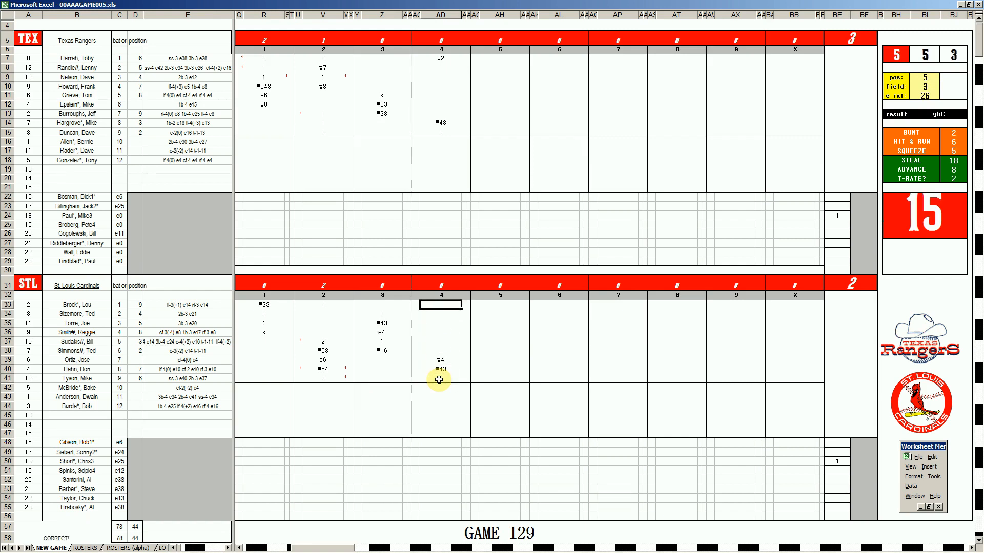
{"action": "type", "text": "k"}
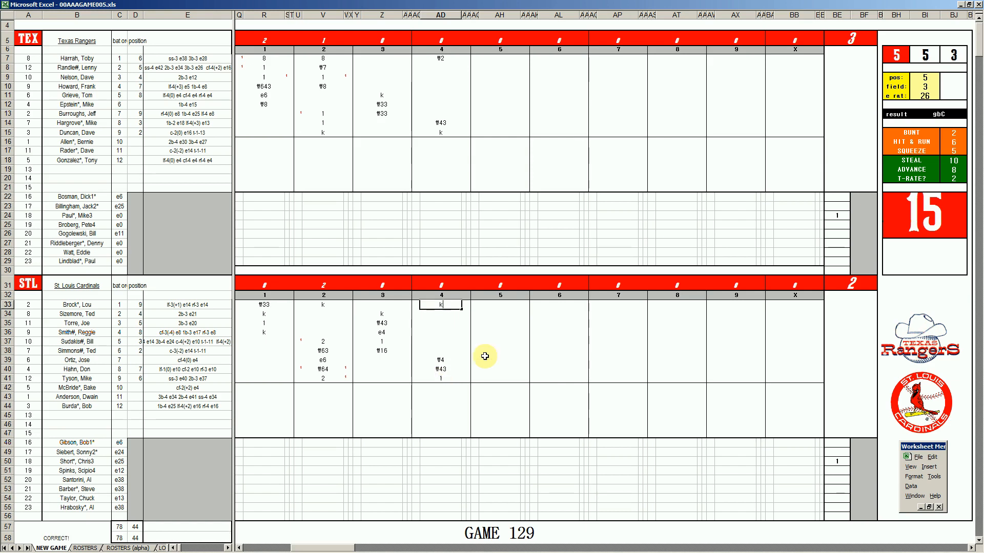
Step: Enter the Texas fifth-inning results in AH8 to AH11: 1, k, #8 and #6
{"action": "left_click", "coordinate": [498, 67]}
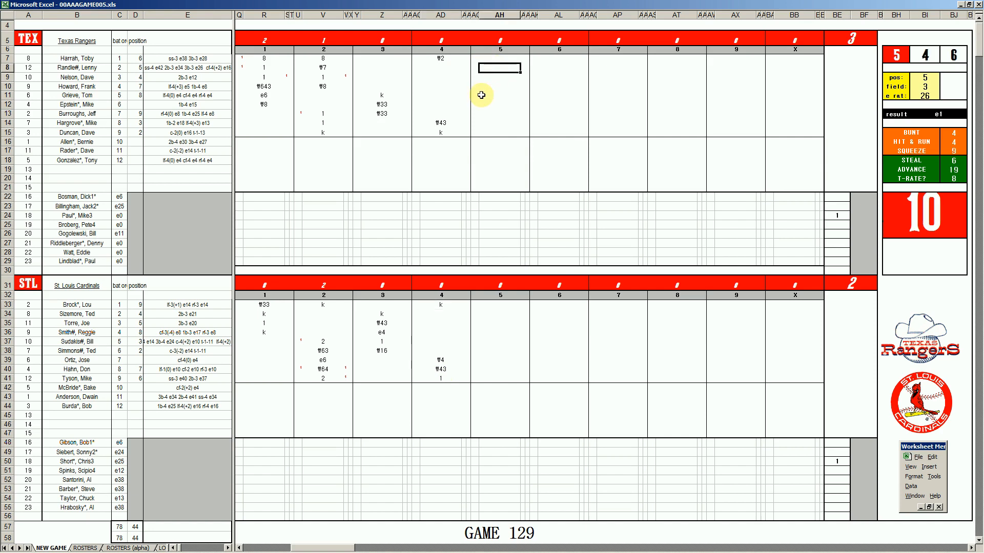
{"action": "type", "text": "1"}
{"action": "key", "text": "Return"}
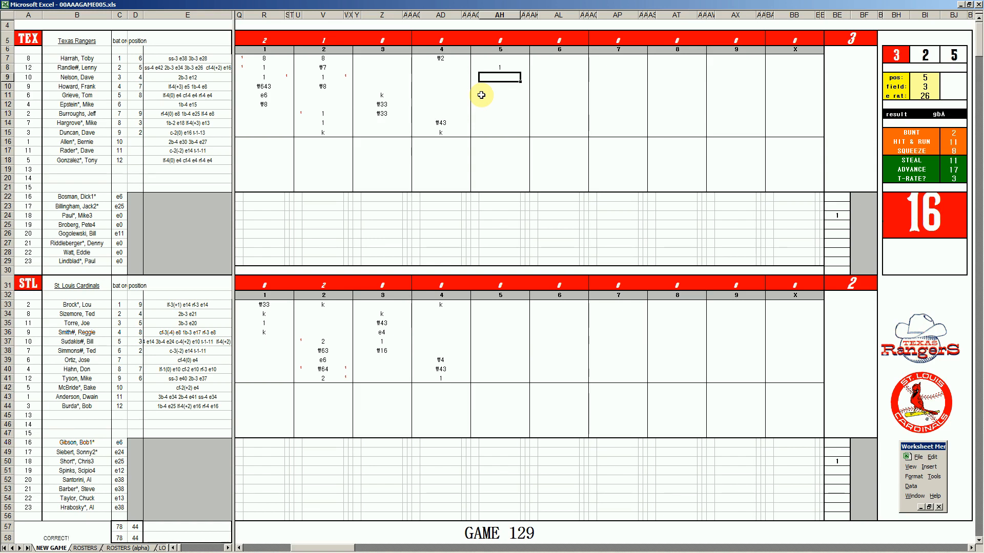
{"action": "type", "text": "k"}
{"action": "key", "text": "Return"}
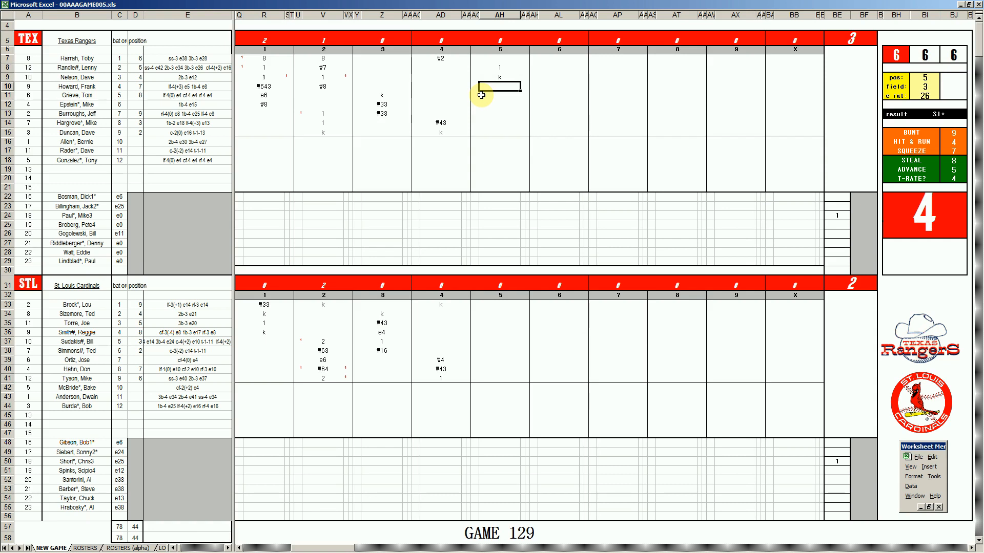
{"action": "type", "text": "#8"}
{"action": "key", "text": "Return"}
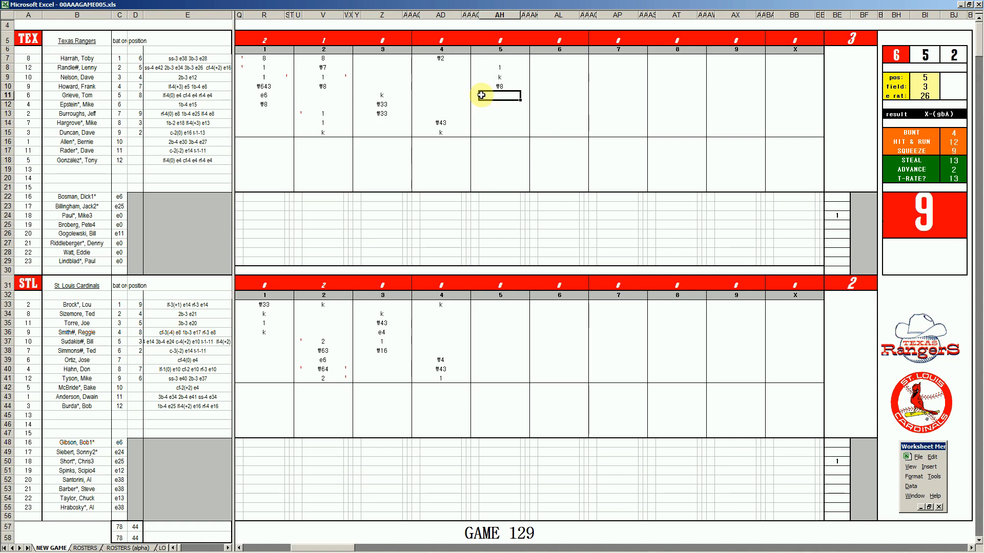
{"action": "type", "text": "#+6"}
{"action": "key", "text": "BackSpace"}
{"action": "key", "text": "BackSpace"}
{"action": "type", "text": "6"}
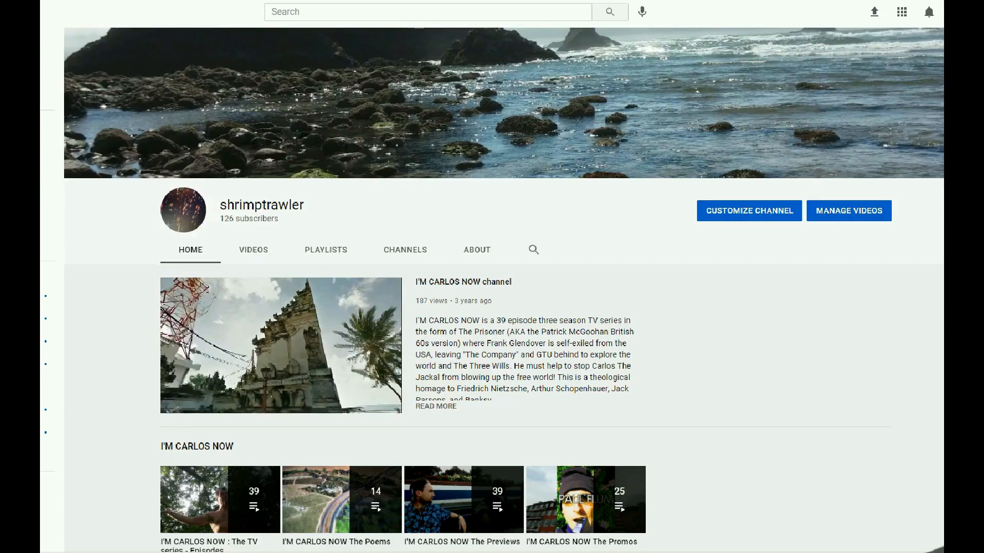
{"action": "scroll", "coordinate": [491, 287], "scroll_direction": "down", "scroll_amount": 3}
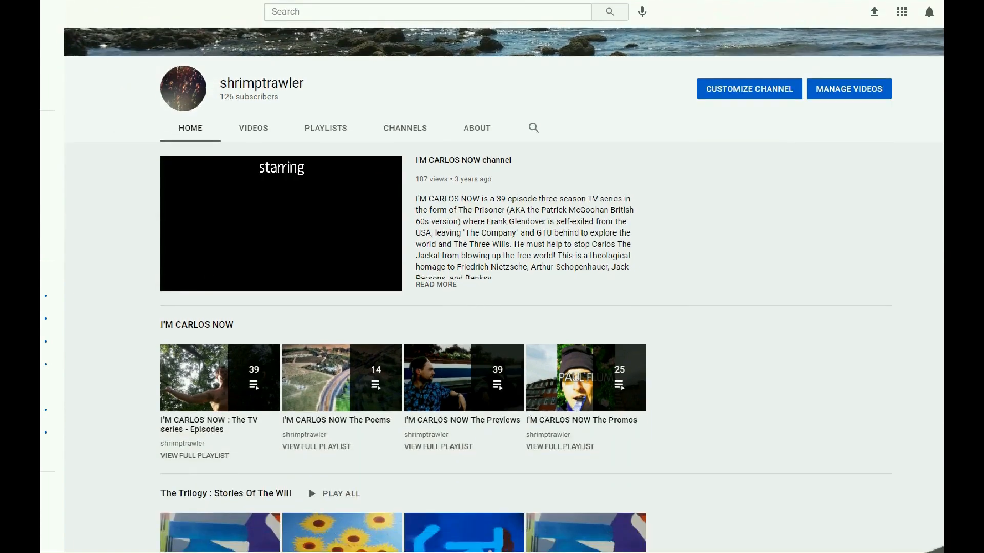
{"action": "scroll", "coordinate": [492, 287], "scroll_direction": "down", "scroll_amount": 6}
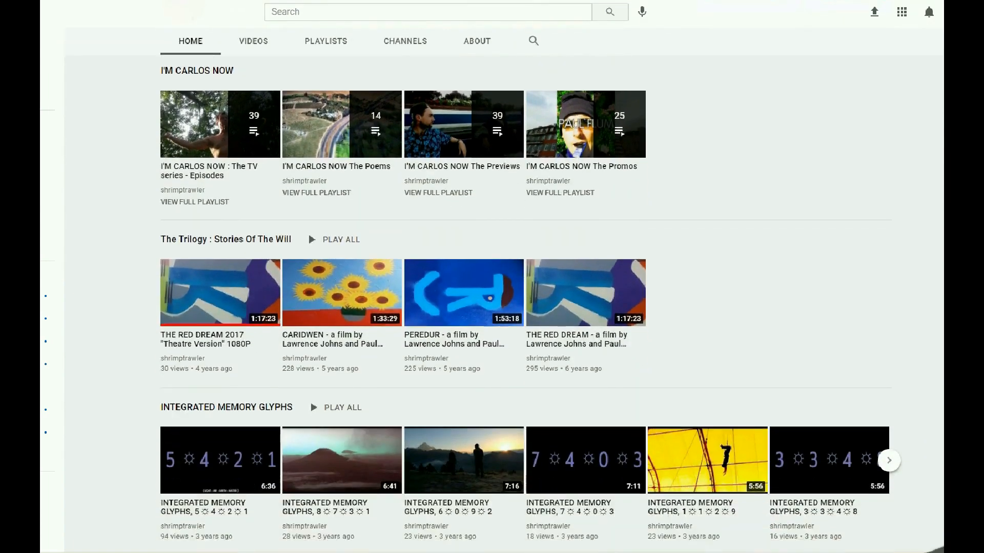
{"action": "scroll", "coordinate": [492, 287], "scroll_direction": "down", "scroll_amount": 4}
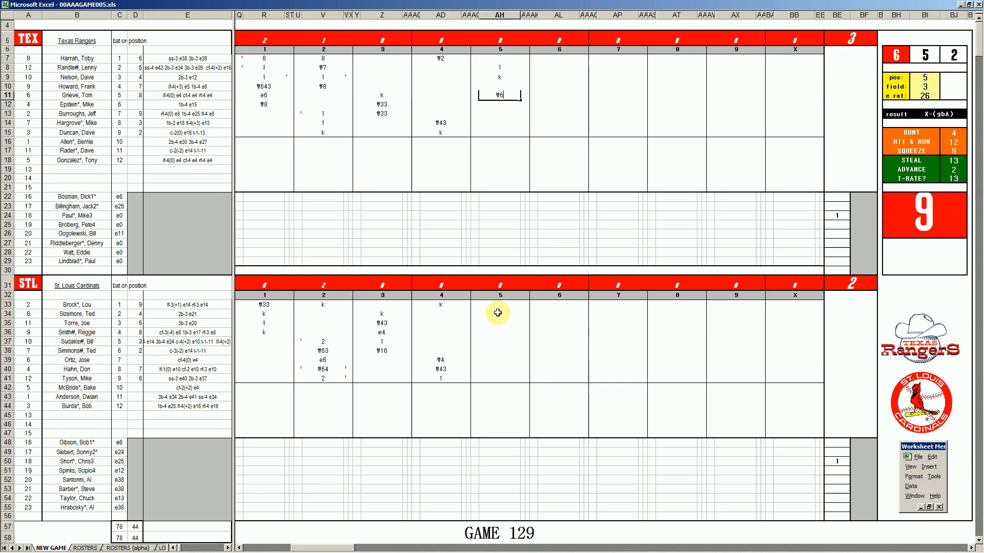
Step: Enter St. Louis's fifth-inning results in AH34 to AH37: #6, k, 2 and #9
{"action": "left_click", "coordinate": [497, 313]}
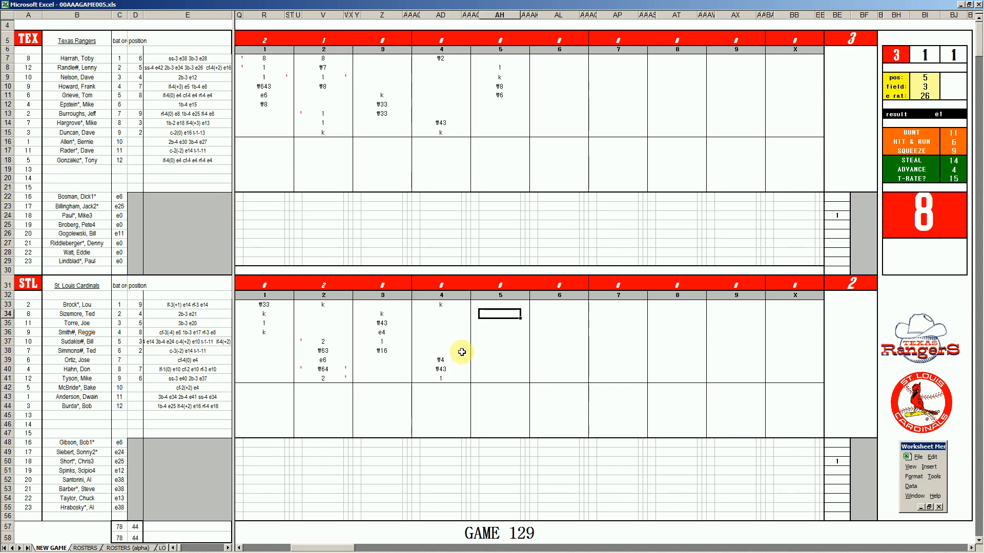
{"action": "type", "text": "#6"}
{"action": "key", "text": "Return"}
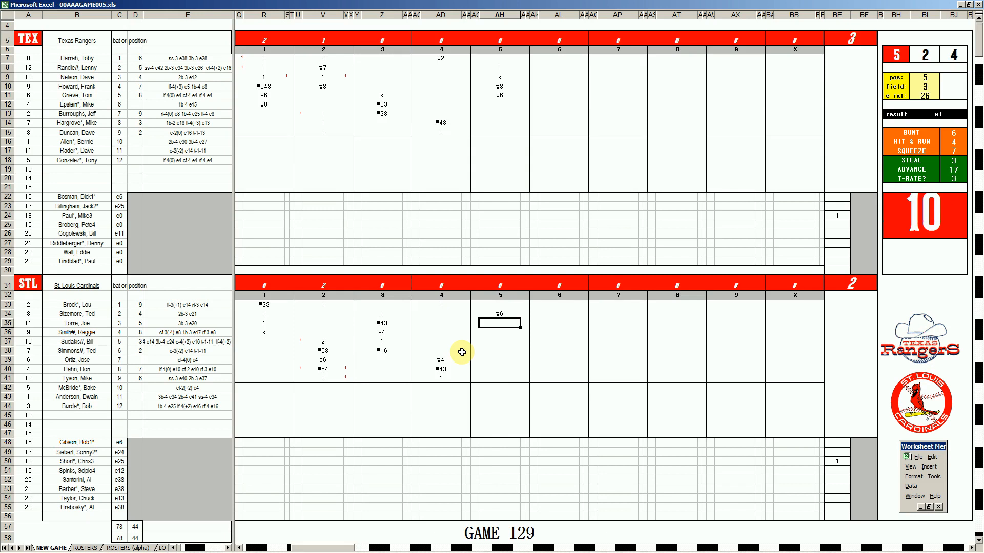
{"action": "type", "text": "k"}
{"action": "key", "text": "Return"}
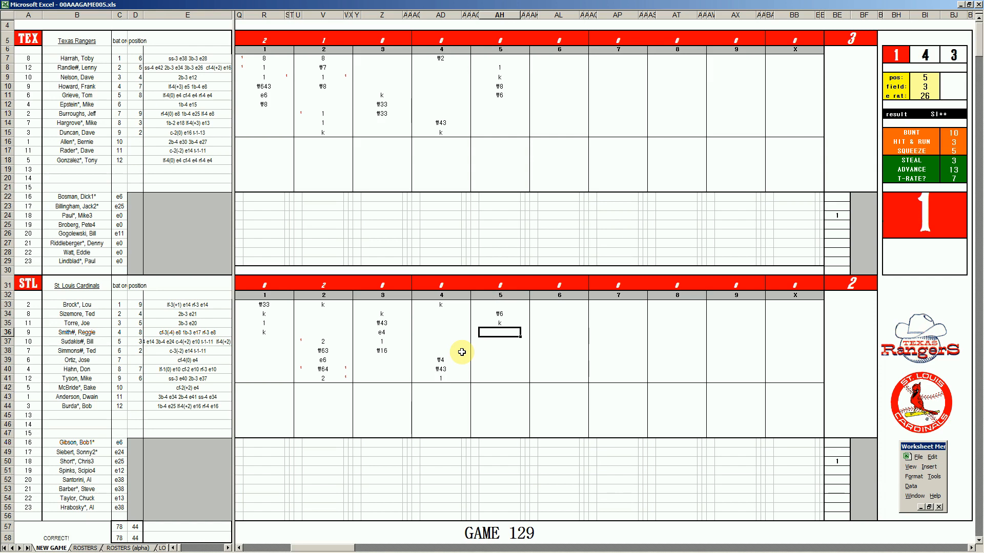
{"action": "type", "text": "2"}
{"action": "key", "text": "Return"}
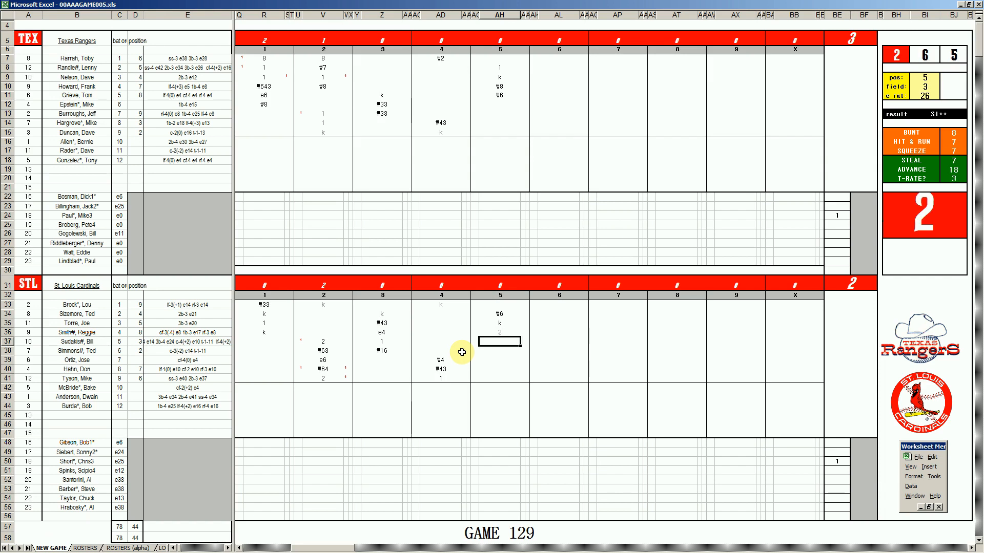
{"action": "type", "text": "#9"}
Step: Enter the Texas sixth-inning results in AL12 to AL14: #9, 1 and #463
{"action": "left_click", "coordinate": [547, 101]}
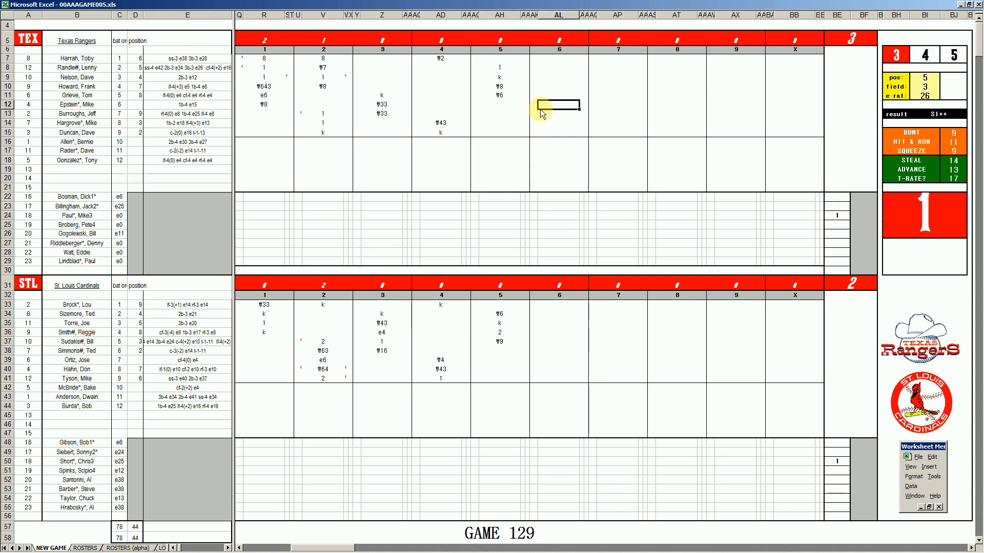
{"action": "type", "text": "#9"}
{"action": "key", "text": "Return"}
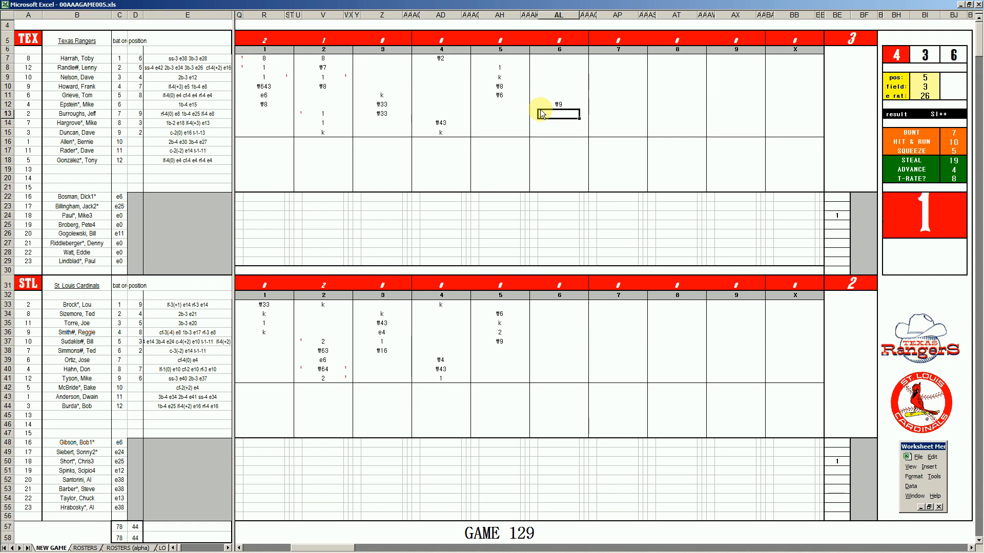
{"action": "type", "text": "1"}
{"action": "key", "text": "Return"}
{"action": "type", "text": "#463"}
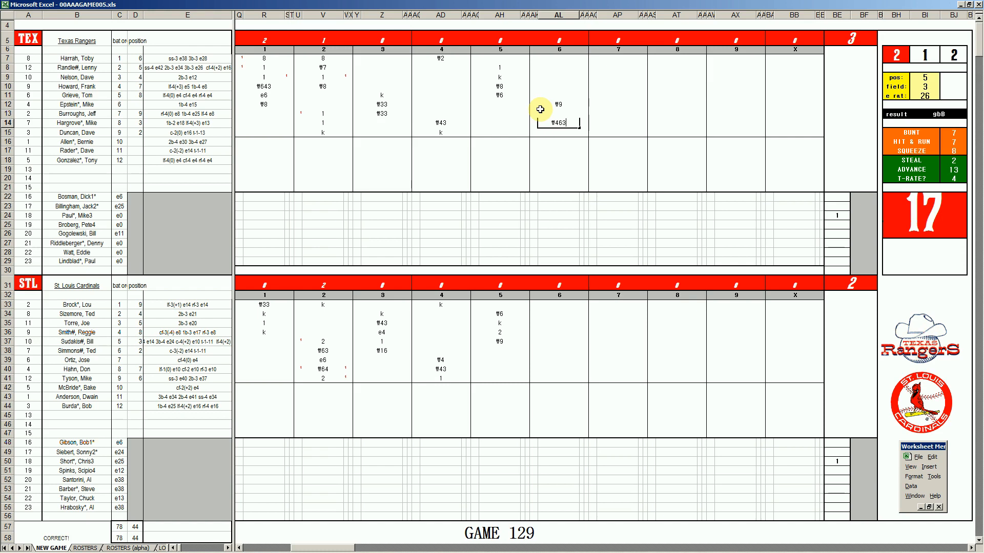
Step: Enter St. Louis's first sixth-inning result, #6, in AL38
{"action": "left_click", "coordinate": [551, 347]}
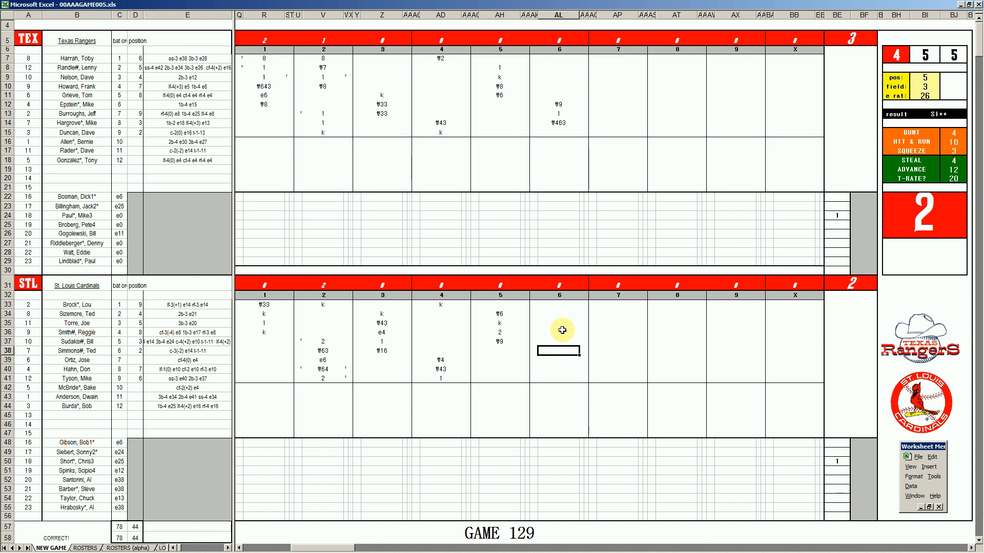
{"action": "type", "text": "#6"}
{"action": "key", "text": "Return"}
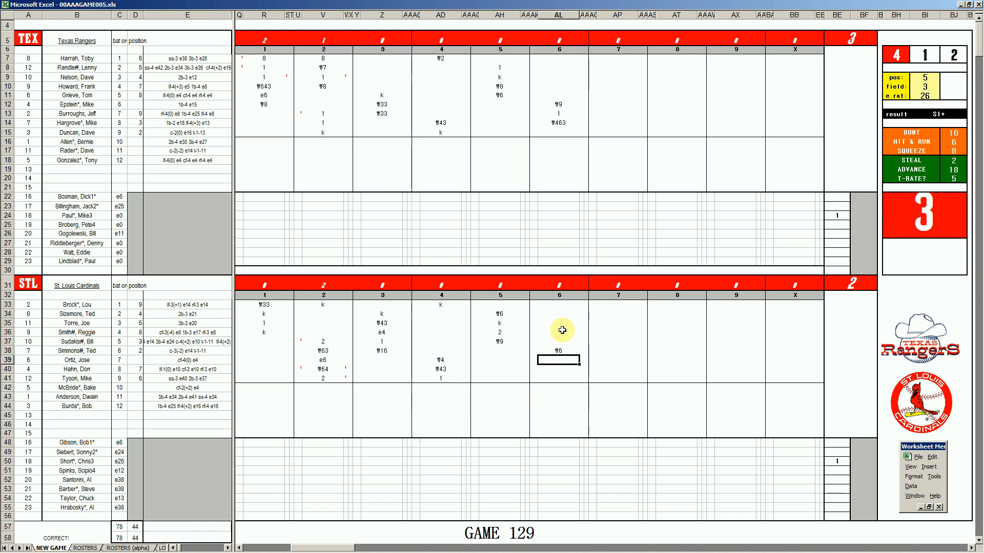
Step: Set the fielding lookup to position 3 and field 2
{"action": "key", "text": "ctrl+q"}
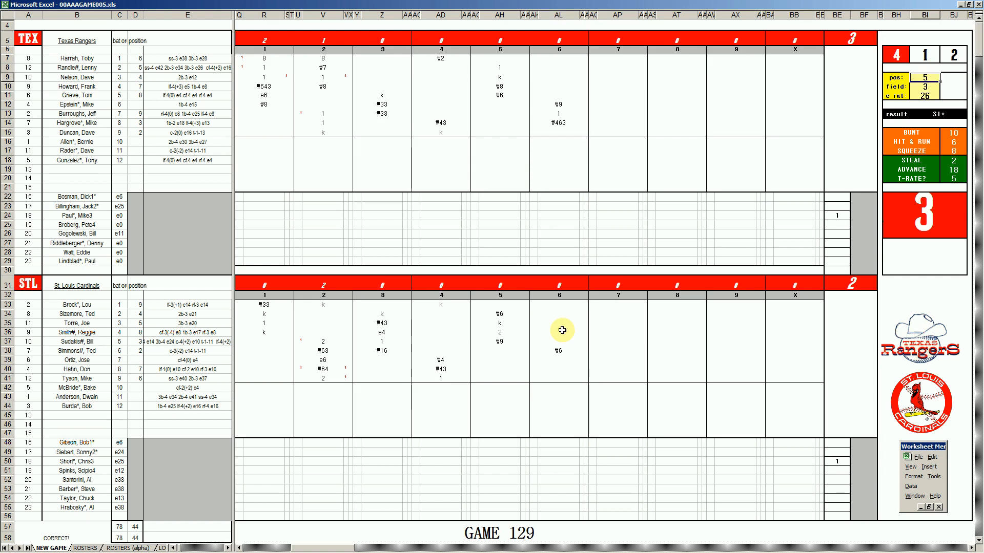
{"action": "type", "text": "3"}
{"action": "key", "text": "Return"}
{"action": "type", "text": "2"}
{"action": "key", "text": "Return"}
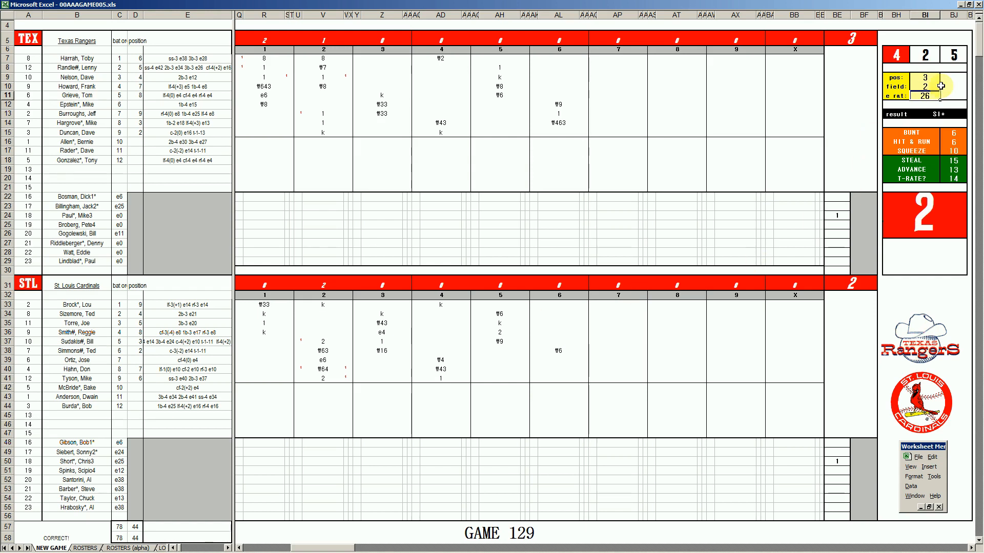
Step: Enter the remaining St. Louis sixth-inning results in AL39 to AL41: 1, #43 and k
{"action": "left_click", "coordinate": [562, 363]}
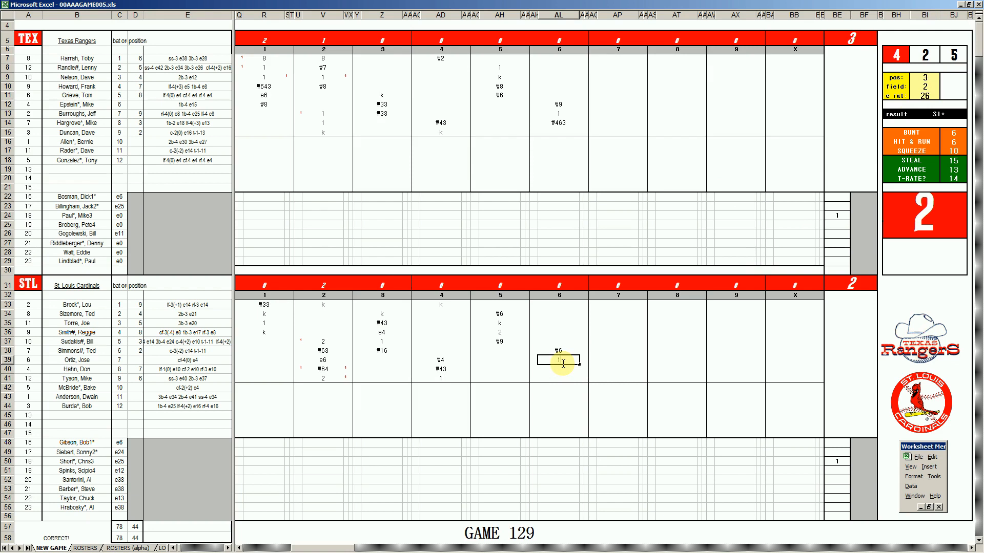
{"action": "type", "text": "1"}
{"action": "key", "text": "Return"}
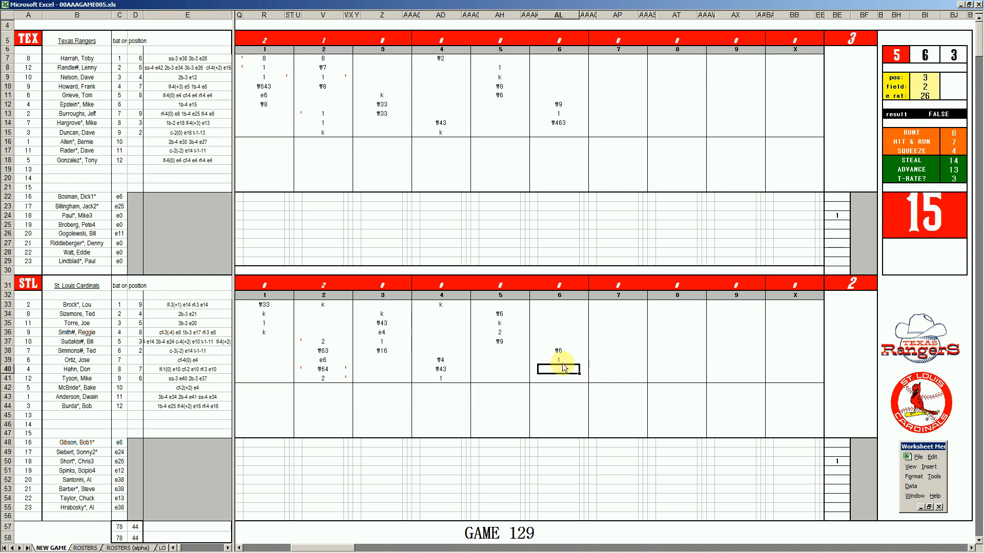
{"action": "type", "text": "#43"}
{"action": "key", "text": "Return"}
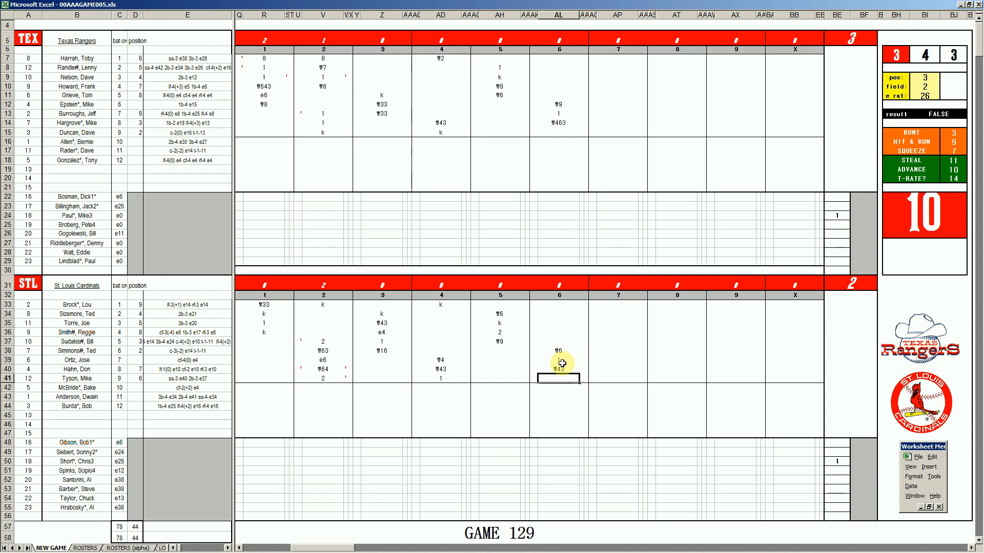
{"action": "type", "text": "k"}
Step: Roll for the first Texas batter of the seventh inning and enter 4 in AP15, with a run mark on each side
{"action": "left_click", "coordinate": [612, 134]}
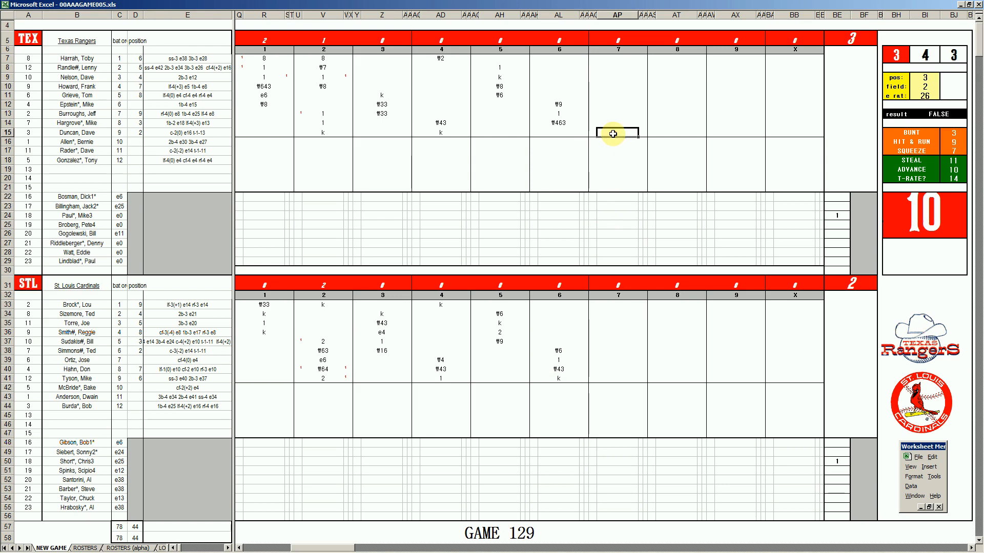
{"action": "key", "text": "F9"}
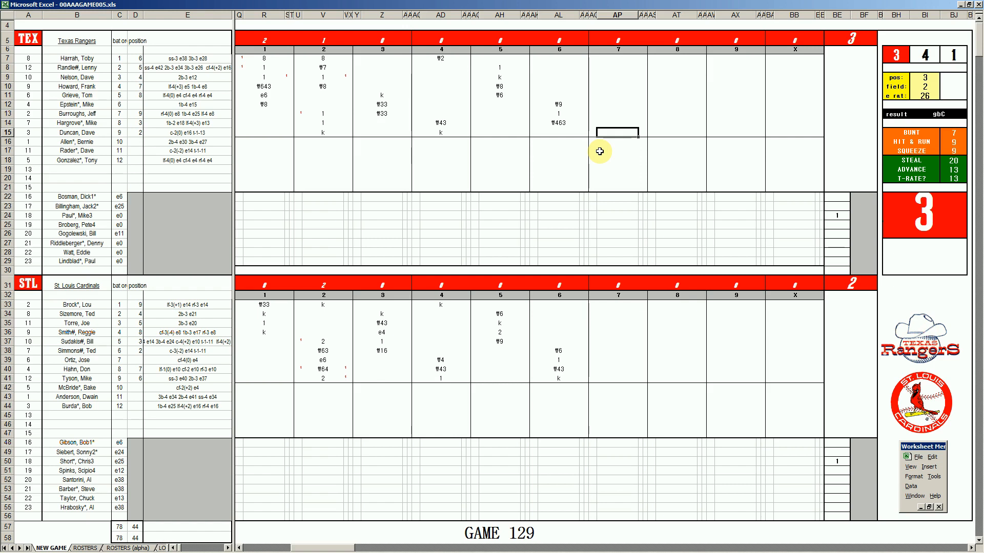
{"action": "type", "text": "4"}
{"action": "key", "text": "Return"}
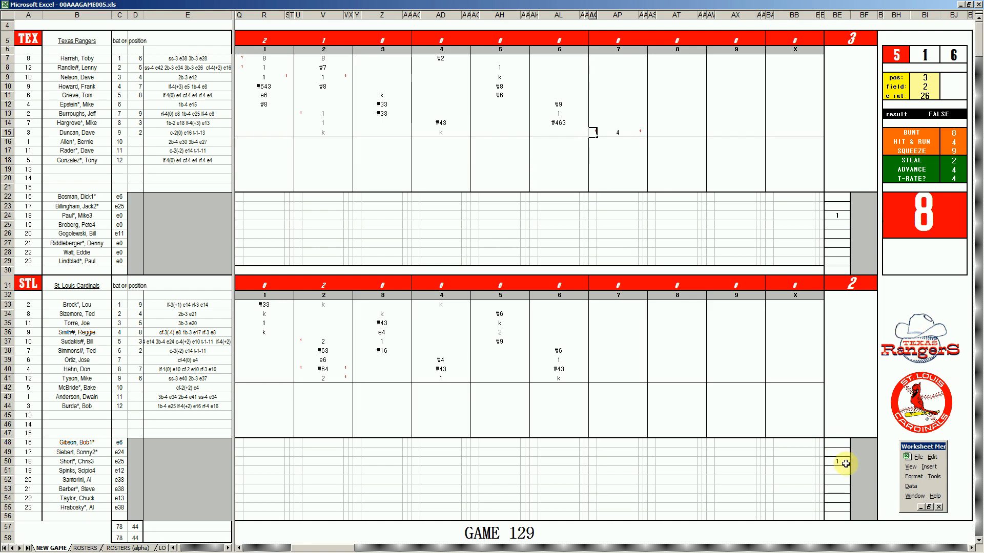
Step: Record St. Louis's seventh-inning pitching change: 6 in BF50, 7 in BE54 and 1 in AP54
{"action": "left_click", "coordinate": [863, 463]}
{"action": "type", "text": "6"}
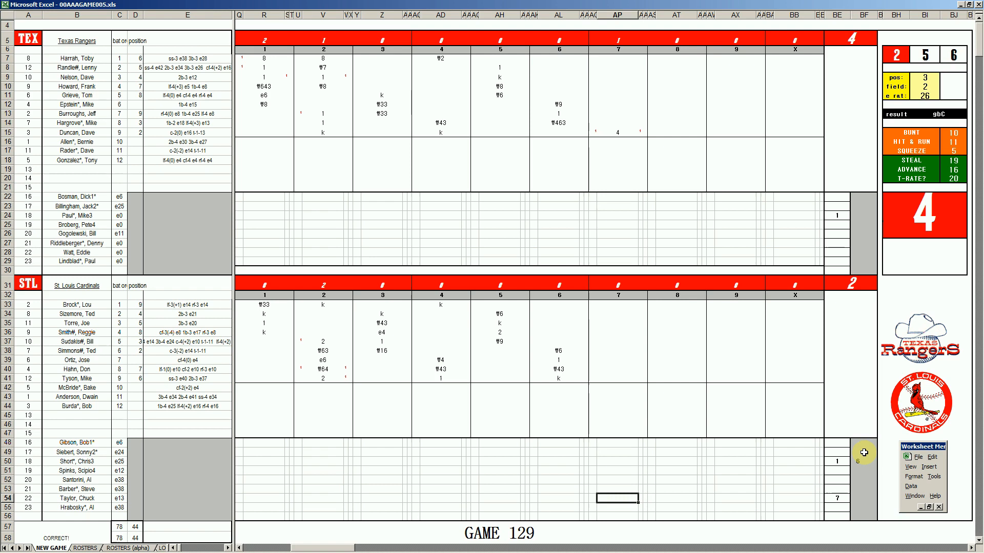
{"action": "type", "text": "1"}
Step: Enter the next Texas seventh-inning results in AP7 to AP10: 1, #43, k and 8
{"action": "left_click", "coordinate": [619, 61]}
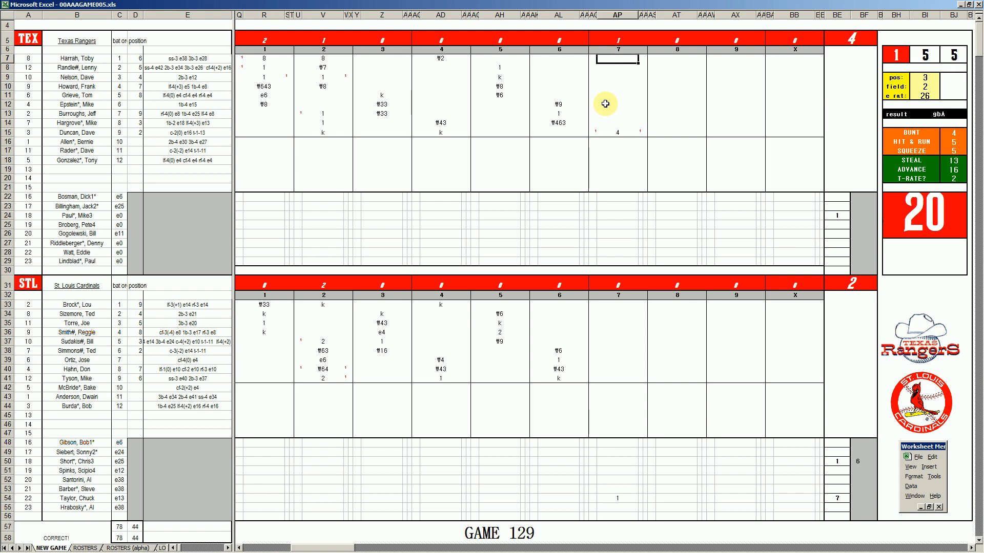
{"action": "type", "text": "1"}
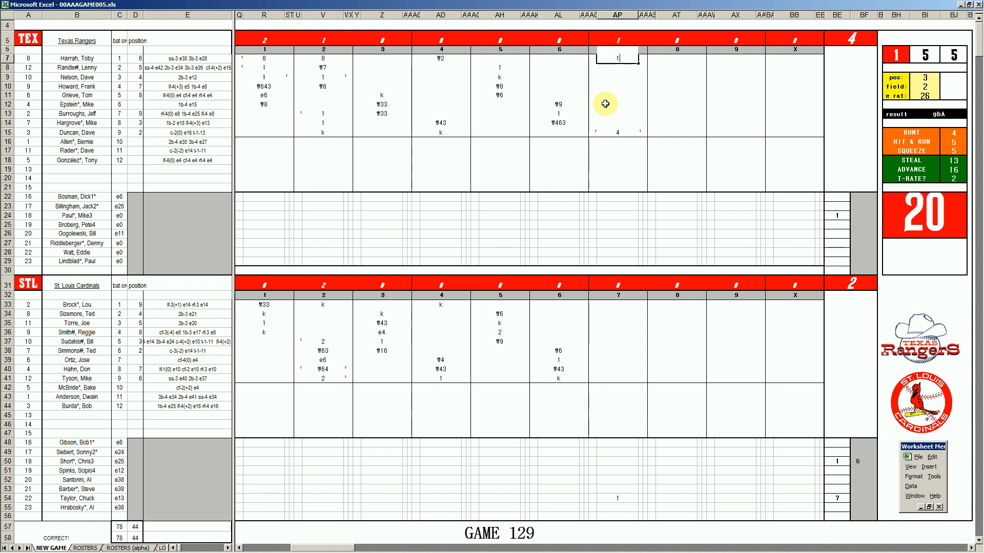
{"action": "key", "text": "Return"}
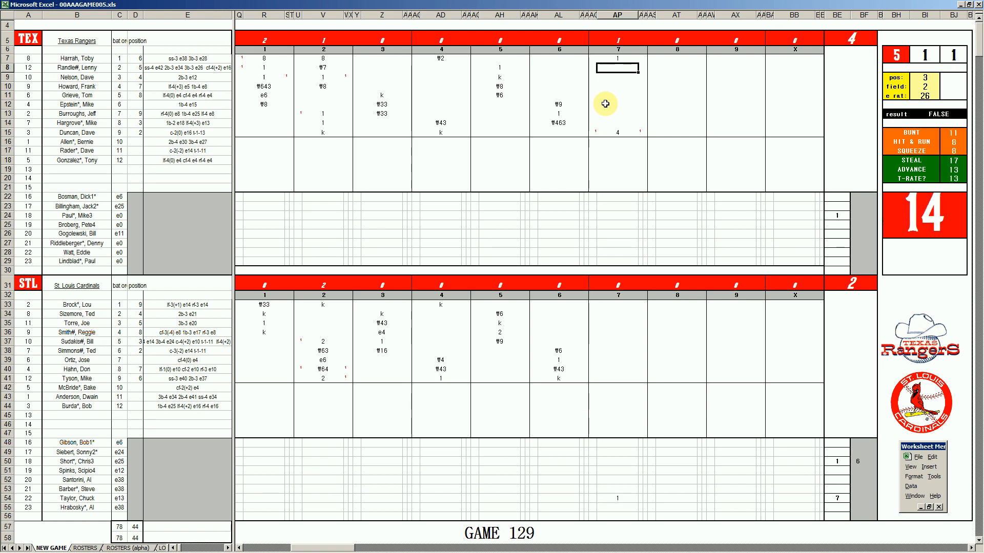
{"action": "type", "text": "\\43"}
{"action": "key", "text": "Return"}
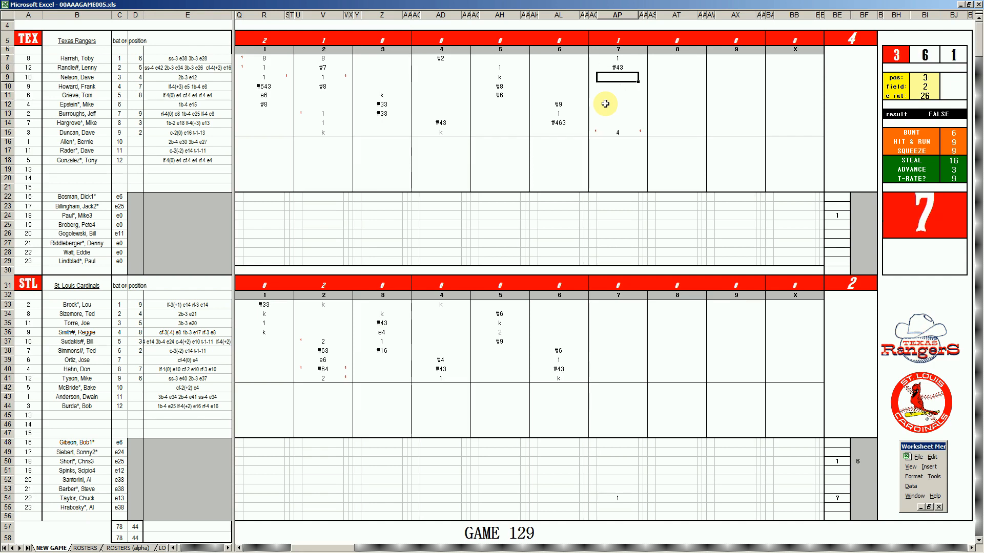
{"action": "type", "text": "k"}
{"action": "key", "text": "Return"}
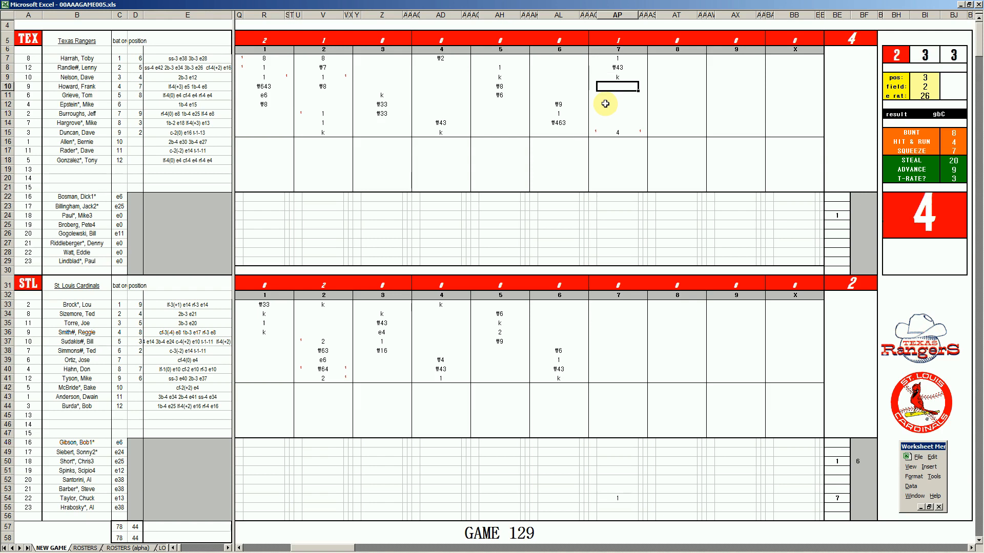
{"action": "type", "text": "8"}
{"action": "key", "text": "Return"}
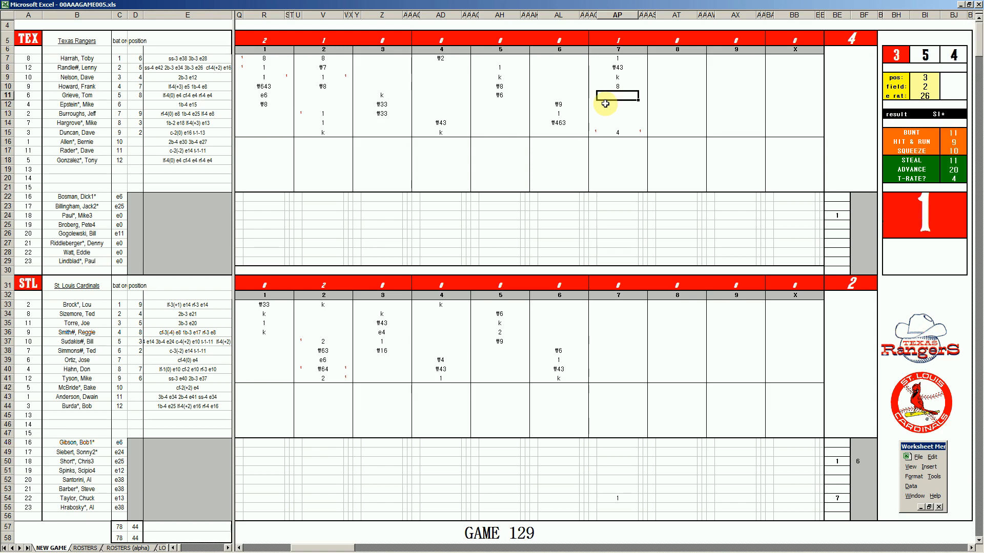
Step: Enter k in AP11, switch to Spotify to play "I Feel Like Breaking up Somebody's Home Tonight" with the volume adjusted, and return to the scoresheet
{"action": "type", "text": "k"}
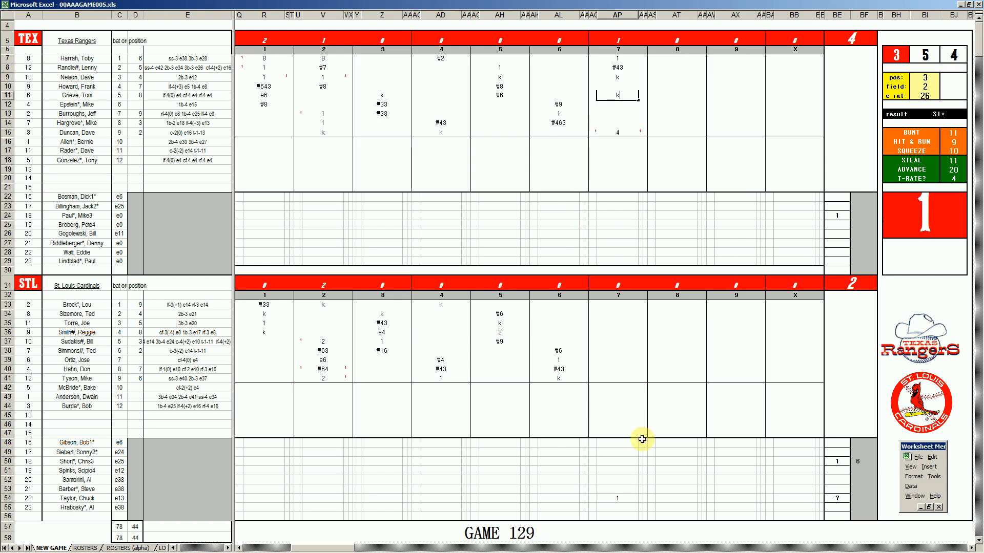
{"action": "left_click", "coordinate": [635, 546]}
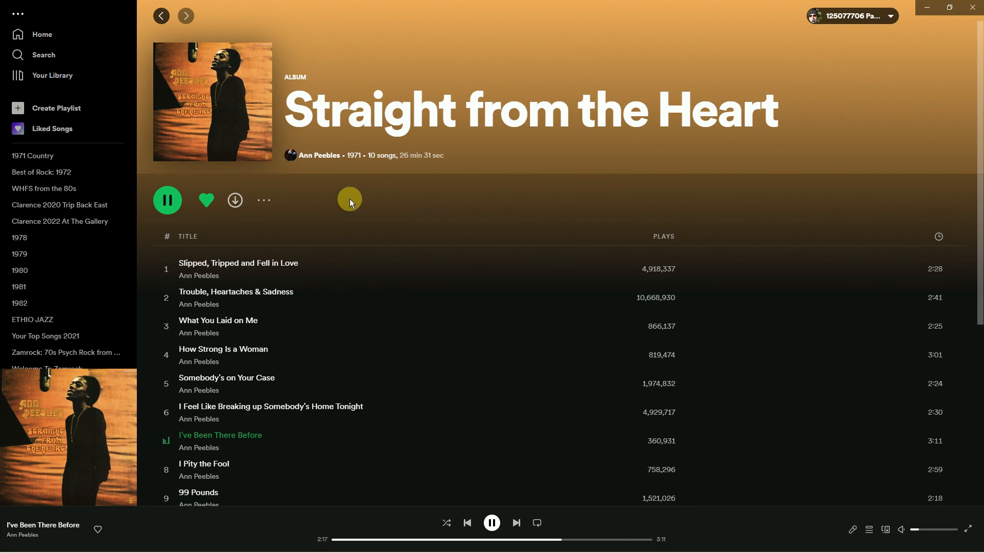
{"action": "scroll", "coordinate": [368, 205], "scroll_direction": "down", "scroll_amount": 1}
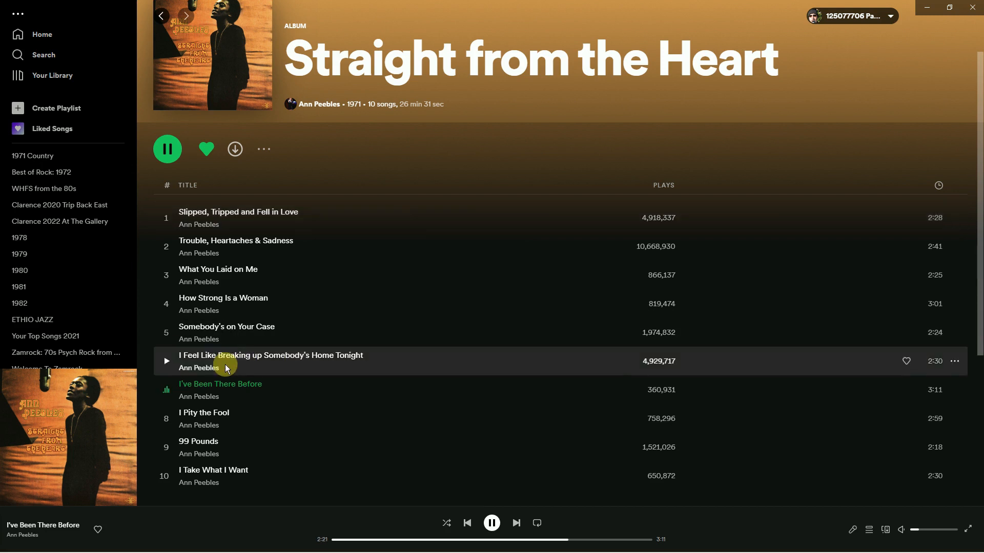
{"action": "scroll", "coordinate": [172, 338], "scroll_direction": "down", "scroll_amount": 1}
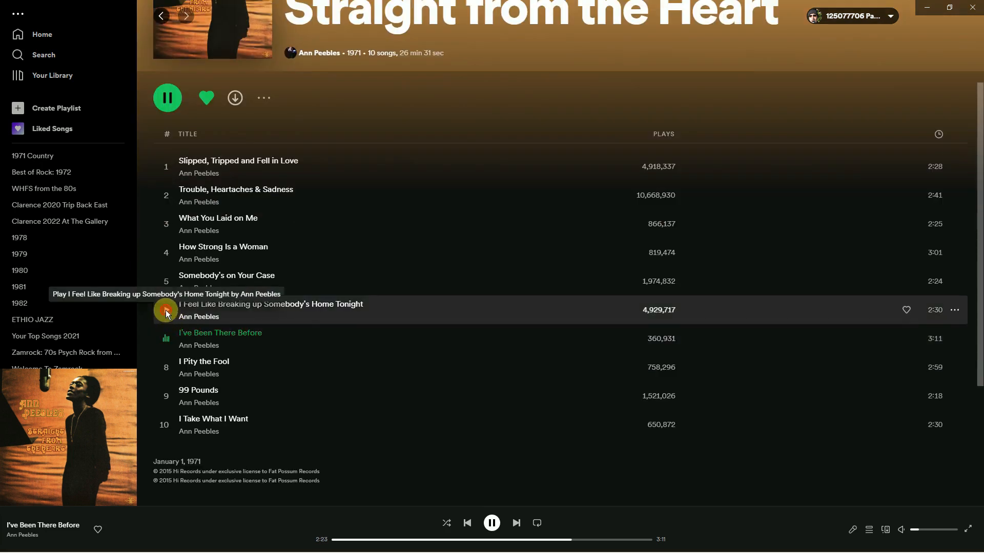
{"action": "left_click", "coordinate": [166, 311]}
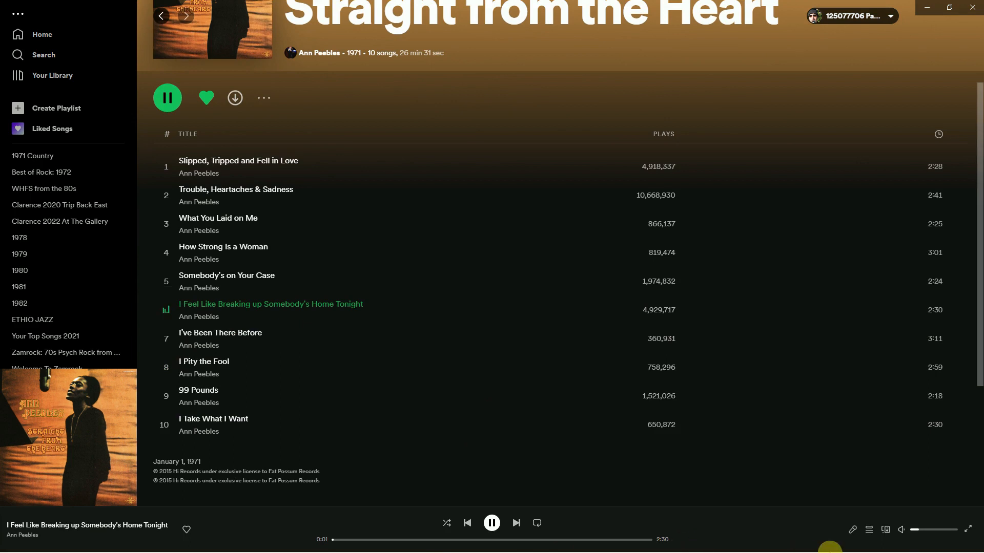
{"action": "left_click_drag", "start_coordinate": [919, 533], "coordinate": [924, 533]}
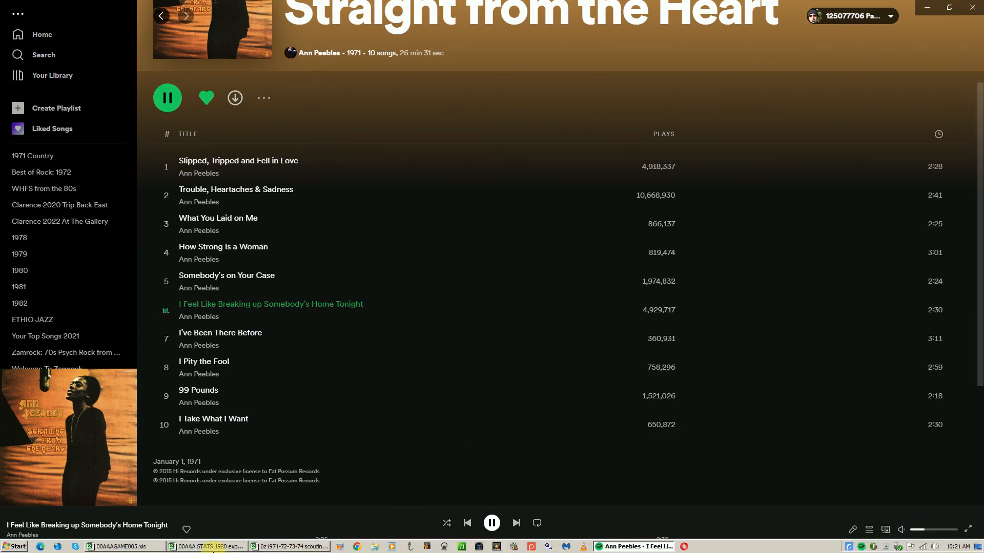
{"action": "left_click", "coordinate": [123, 547]}
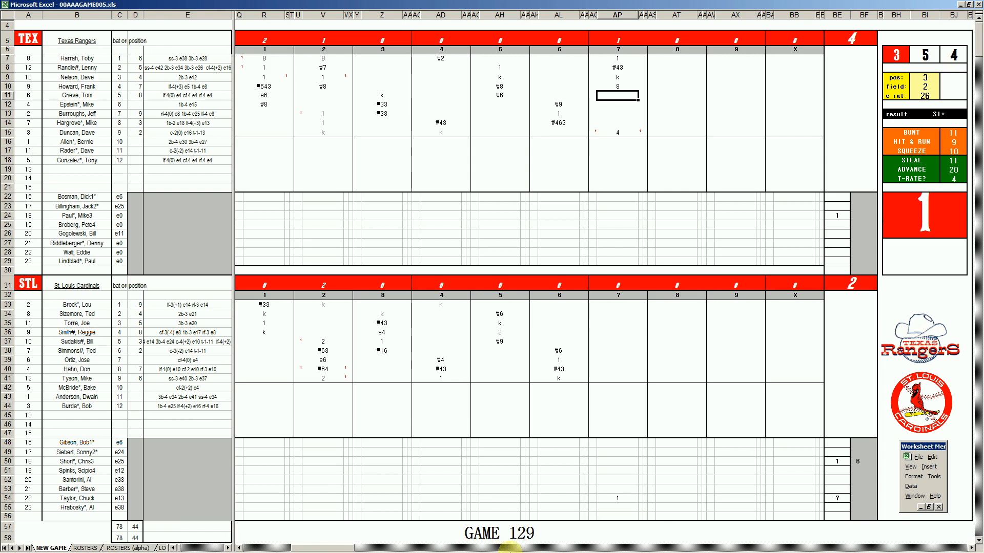
Step: Finish Texas's seventh inning with k in AP11 and enter St. Louis's seventh-inning results in AP33 to AP35: k, k and #4
{"action": "type", "text": "k"}
{"action": "left_click", "coordinate": [619, 305]}
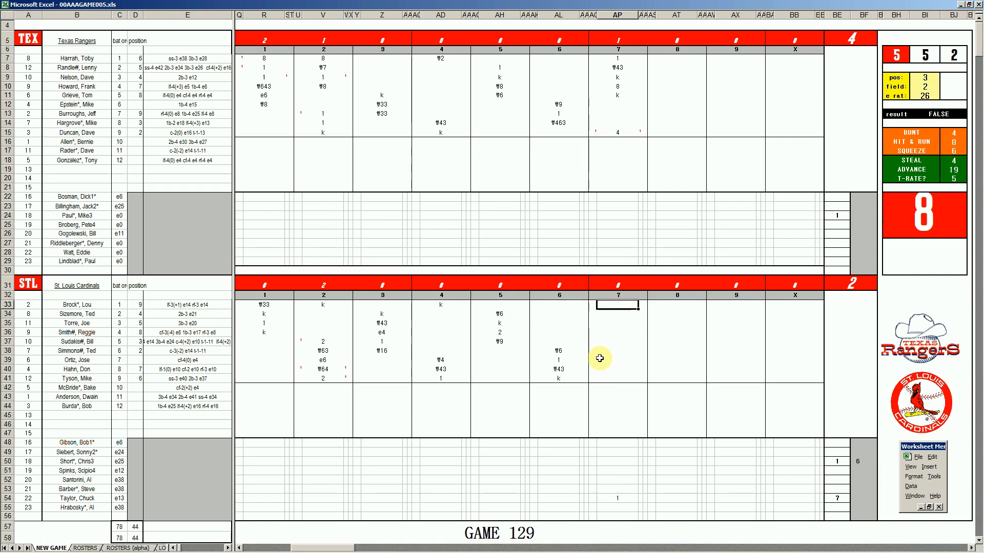
{"action": "type", "text": "k"}
{"action": "key", "text": "Return"}
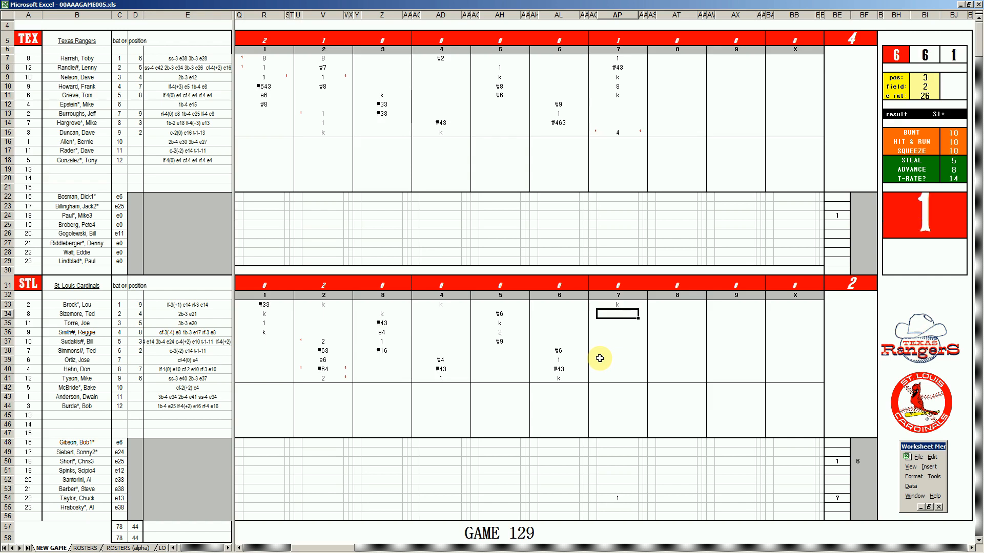
{"action": "type", "text": "k"}
{"action": "key", "text": "Return"}
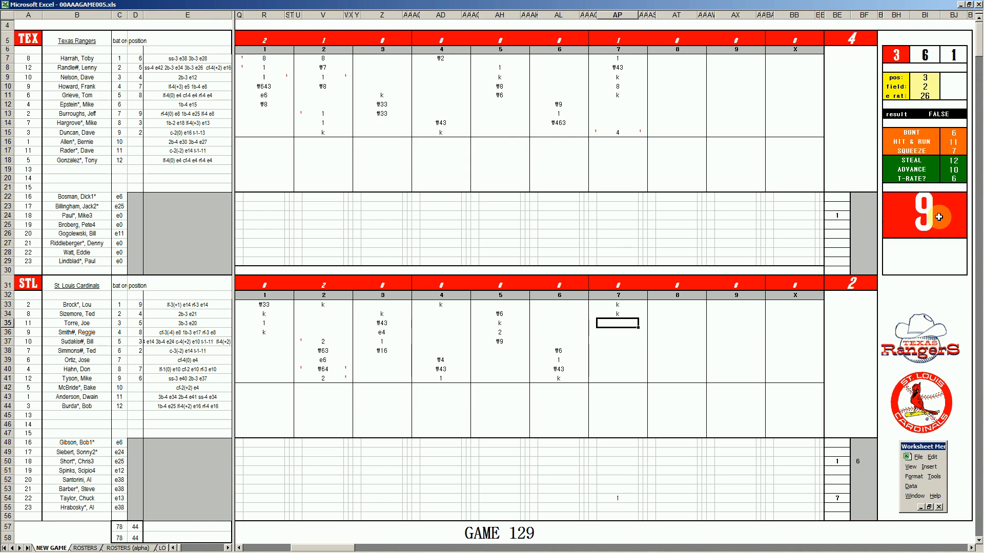
{"action": "type", "text": "#4"}
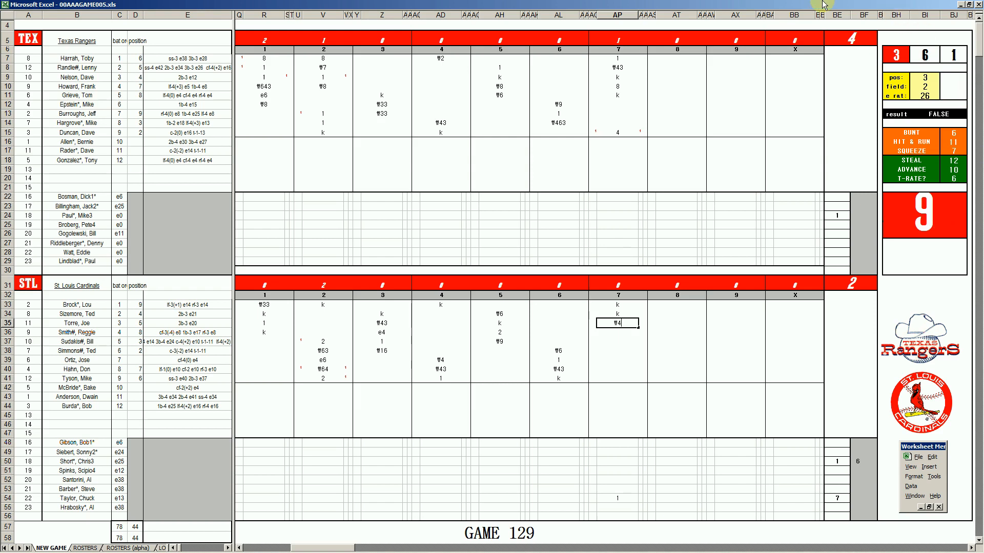
Step: Enter the first Texas eighth-inning results in AT12 to AT14: #8, #7 and 1
{"action": "left_click", "coordinate": [672, 104]}
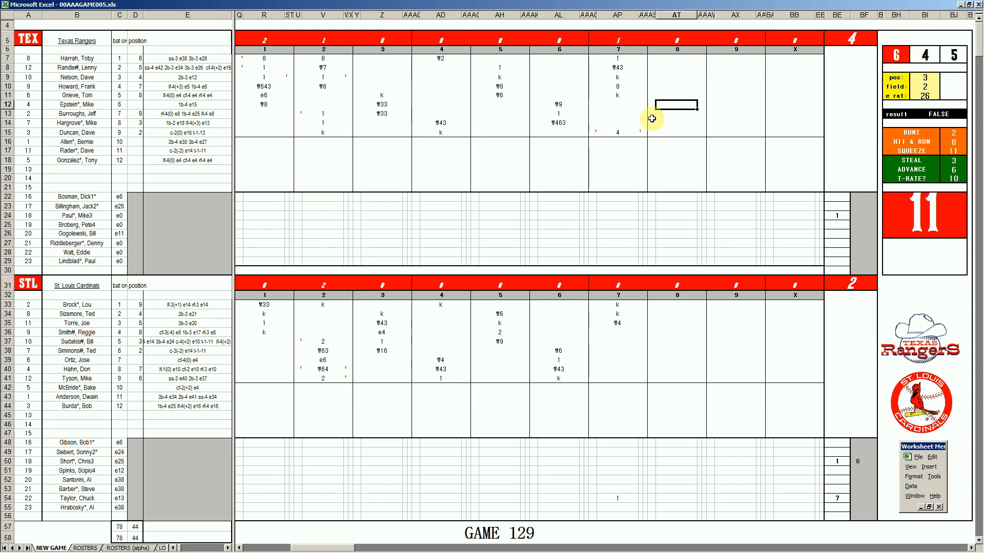
{"action": "type", "text": "#8"}
{"action": "key", "text": "Return"}
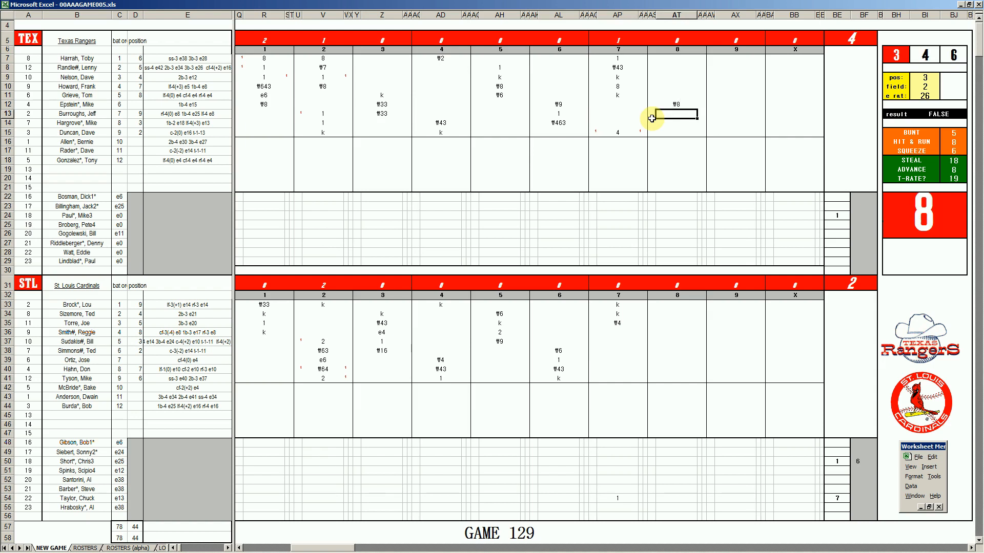
{"action": "type", "text": "#7"}
{"action": "key", "text": "Return"}
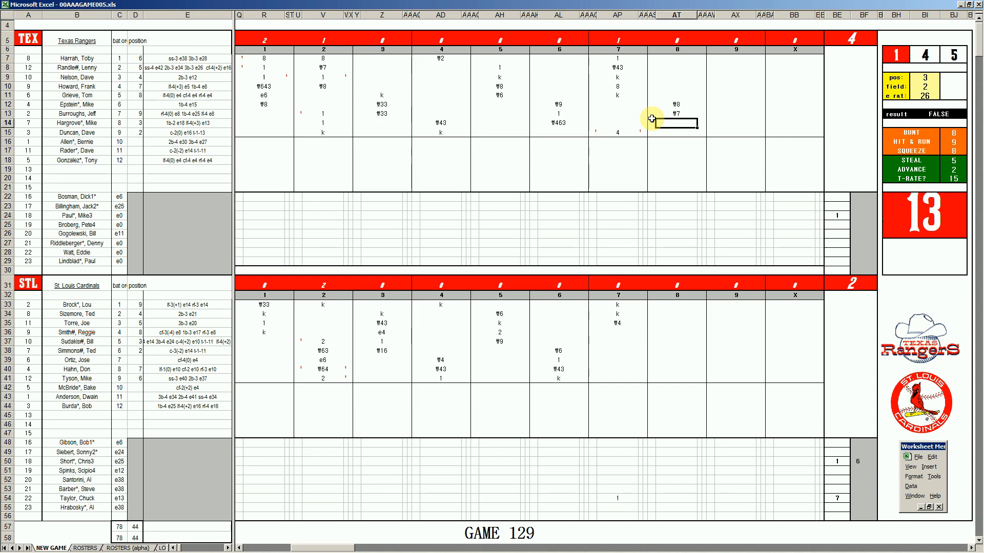
{"action": "type", "text": "1"}
{"action": "key", "text": "Return"}
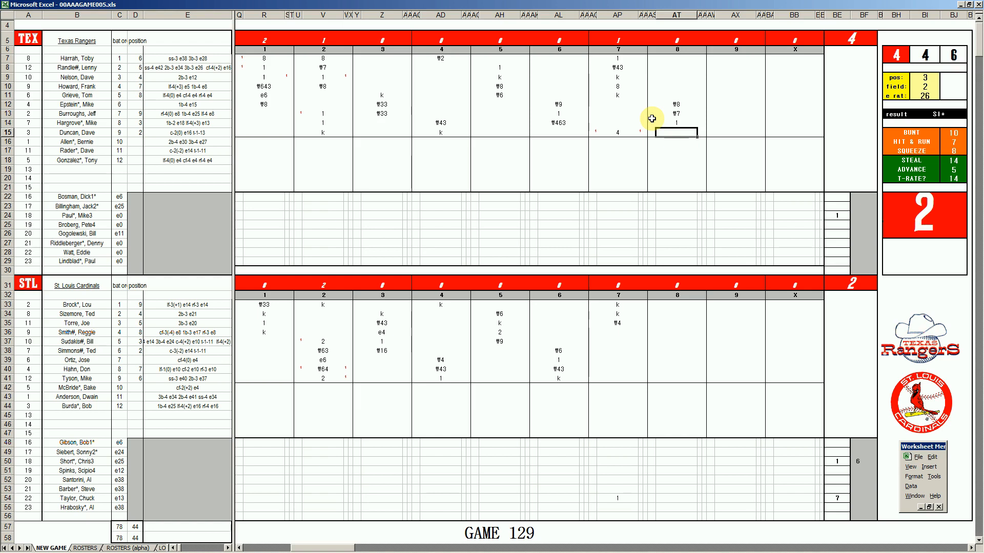
Step: Look up the fielding result for position 8 with field rating 3 and error rating 8
{"action": "key", "text": "ctrl+f"}
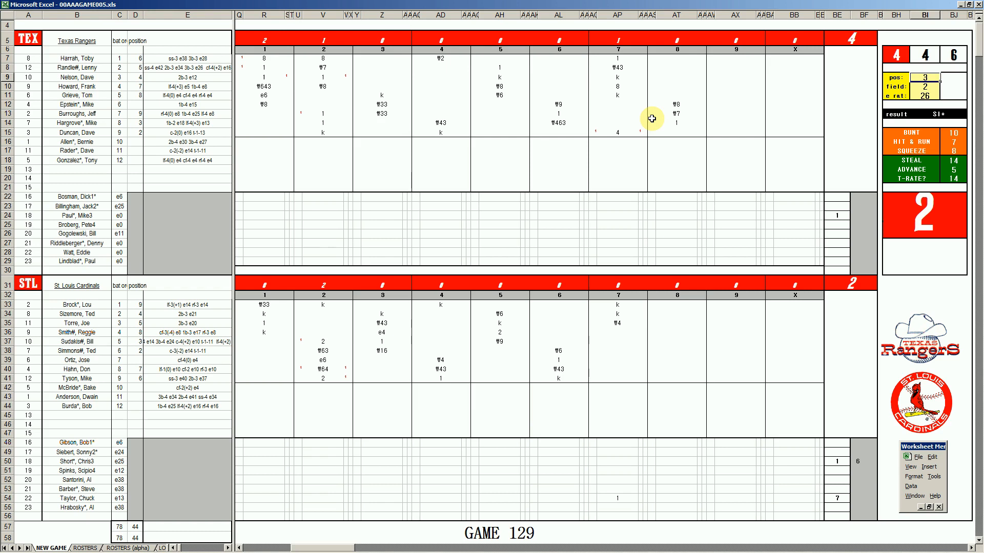
{"action": "type", "text": "8"}
{"action": "key", "text": "Return"}
{"action": "type", "text": "3"}
{"action": "key", "text": "Return"}
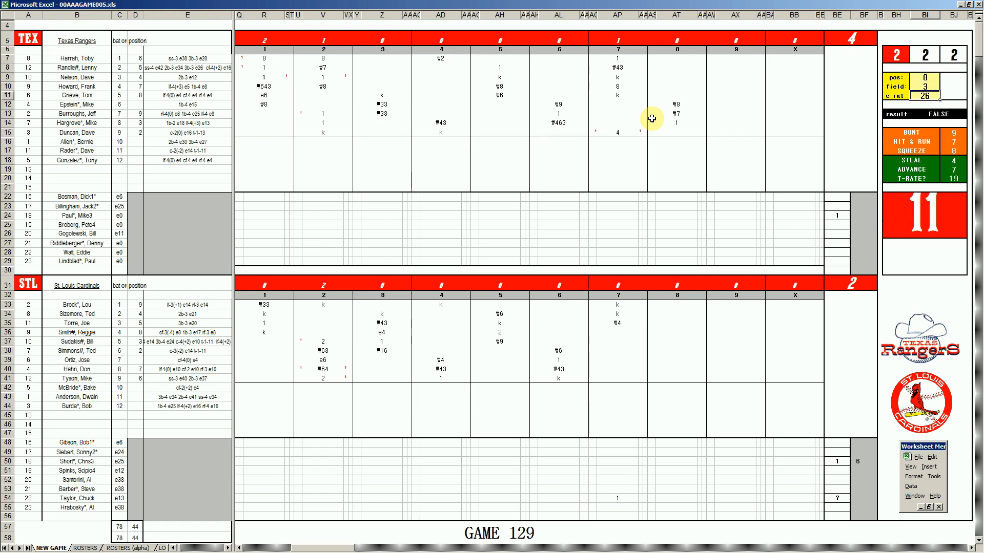
{"action": "type", "text": "8"}
{"action": "key", "text": "Return"}
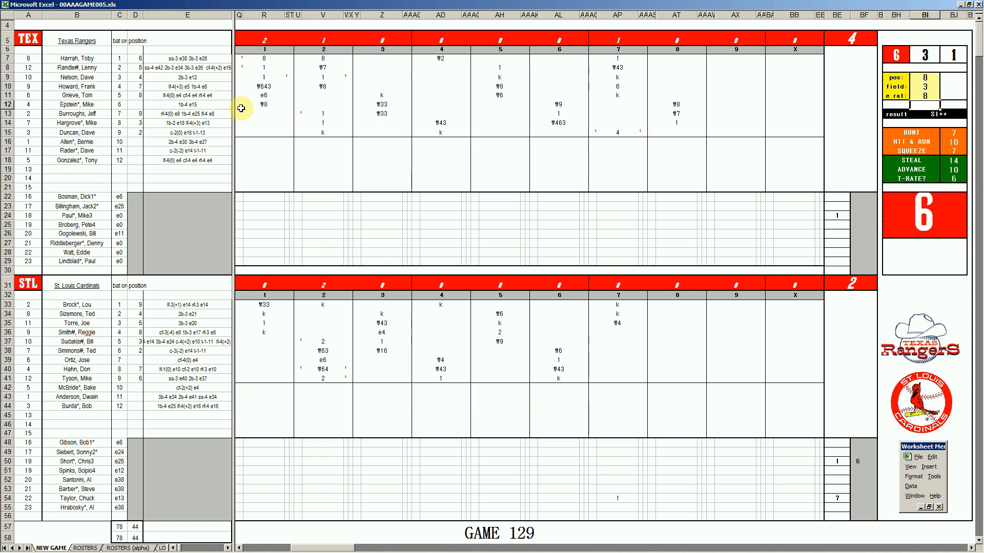
Step: Enter the remaining Texas eighth-inning results: 1 in AT15 and #63 in AT7
{"action": "left_click", "coordinate": [674, 133]}
{"action": "type", "text": "1"}
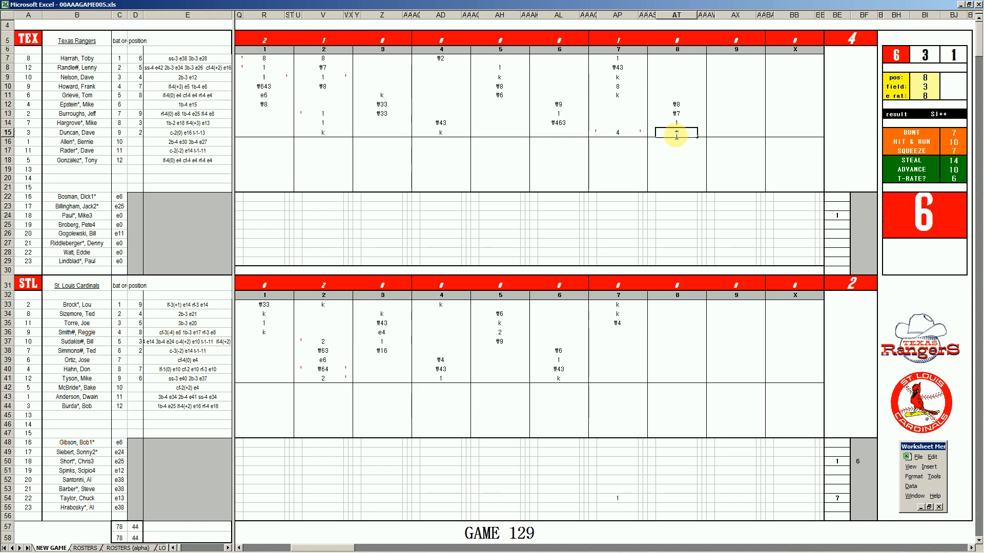
{"action": "key", "text": "Up"}
{"action": "key", "text": "Up"}
{"action": "key", "text": "Up"}
{"action": "key", "text": "Up"}
{"action": "key", "text": "Up"}
{"action": "key", "text": "Up"}
{"action": "key", "text": "Up"}
{"action": "key", "text": "Up"}
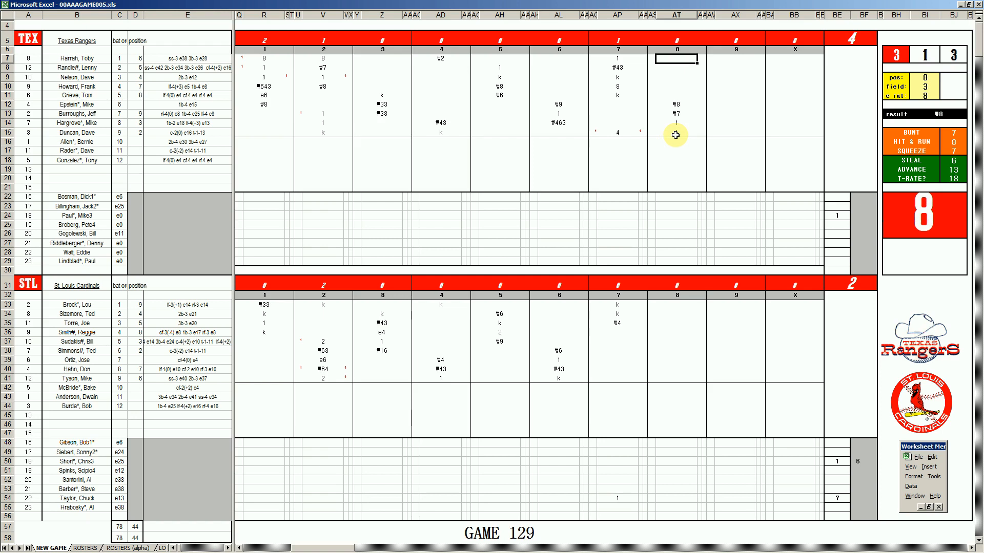
{"action": "type", "text": "#63"}
Step: Enter the first two St. Louis eighth-inning results: #8 in AT36 and 1 in AT37
{"action": "left_click", "coordinate": [662, 332]}
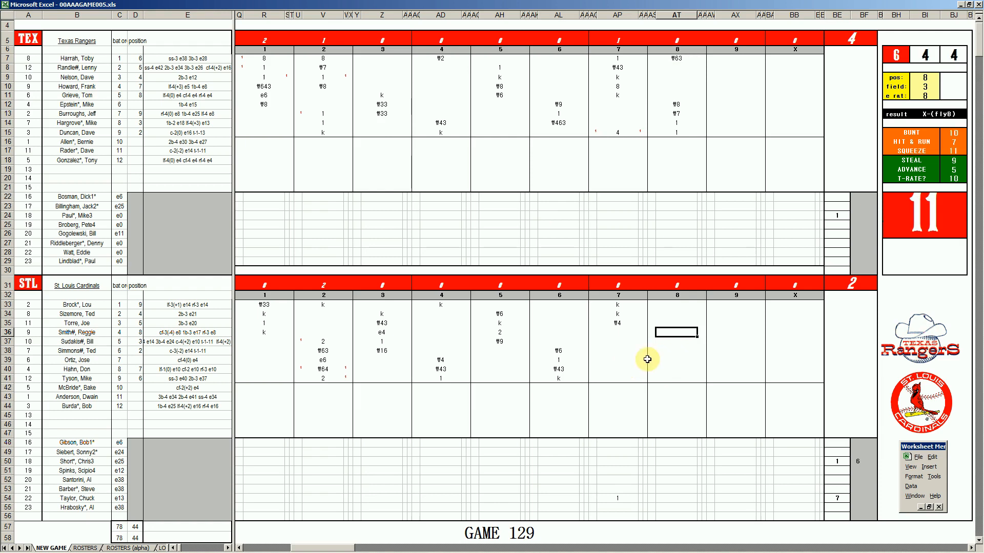
{"action": "type", "text": "\\8"}
{"action": "key", "text": "Return"}
{"action": "type", "text": "1"}
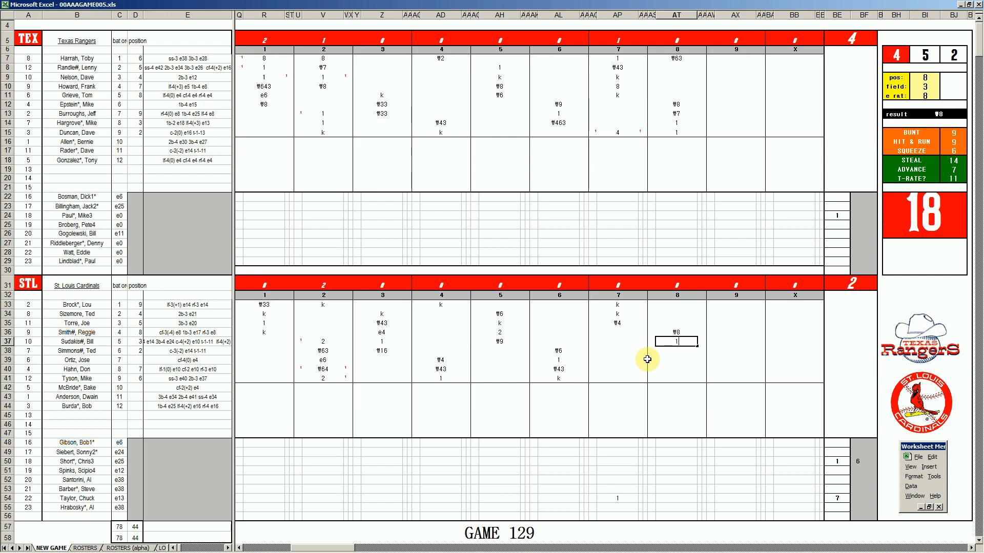
Step: Record Texas's eighth-inning pitching change: 7 1/3 in BF24, 8 in BE28 and ts in AT28
{"action": "left_click", "coordinate": [866, 220]}
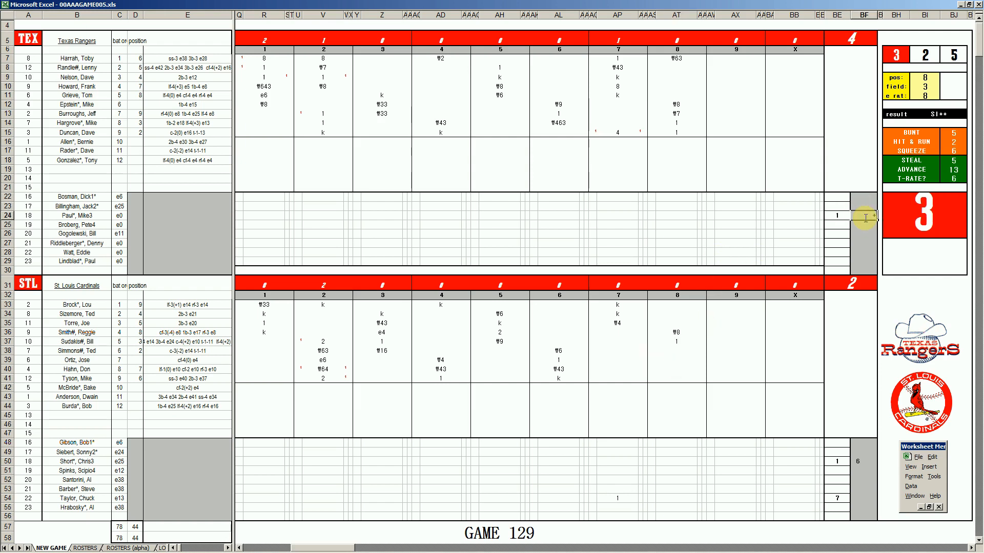
{"action": "key", "text": "Return"}
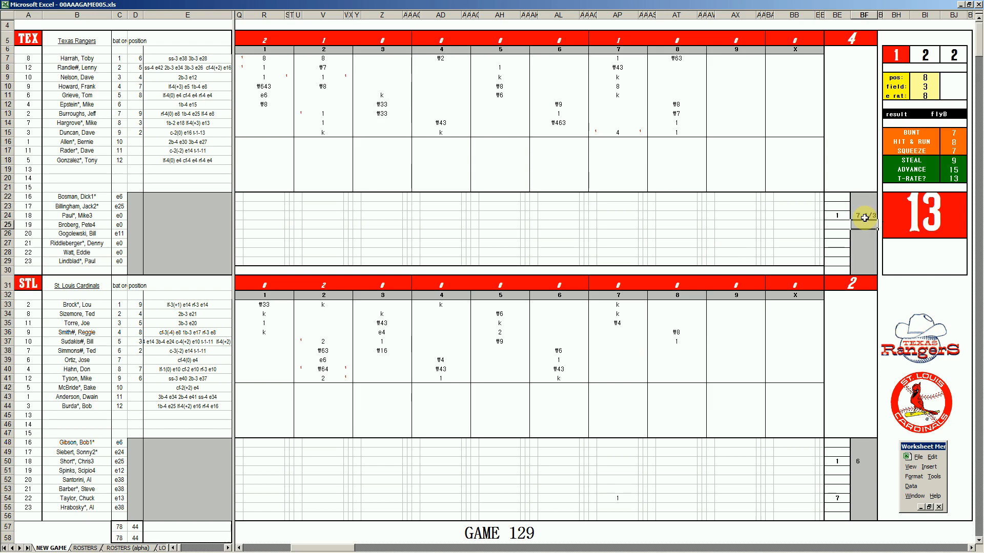
{"action": "key", "text": "Return"}
{"action": "key", "text": "Return"}
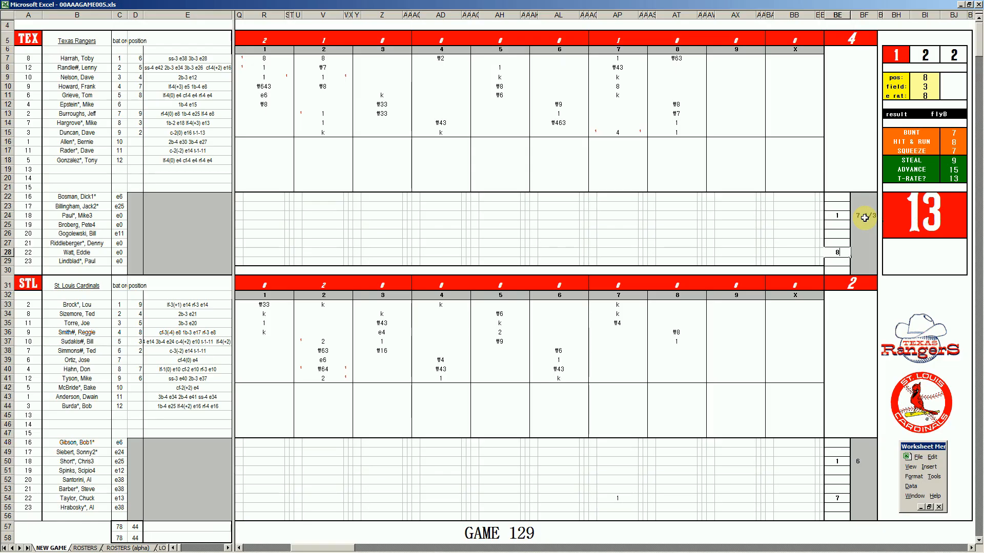
{"action": "key", "text": "Left"}
{"action": "key", "text": "Left"}
{"action": "key", "text": "Left"}
{"action": "key", "text": "Left"}
{"action": "key", "text": "Left"}
{"action": "key", "text": "Left"}
{"action": "key", "text": "Left"}
{"action": "key", "text": "Left"}
{"action": "key", "text": "Left"}
{"action": "key", "text": "Left"}
{"action": "key", "text": "Left"}
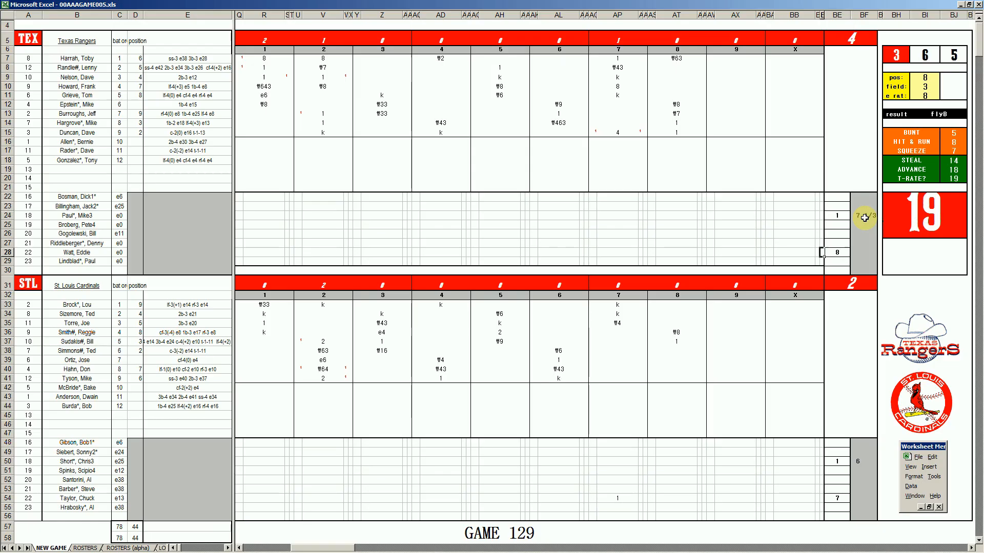
{"action": "type", "text": "ts"}
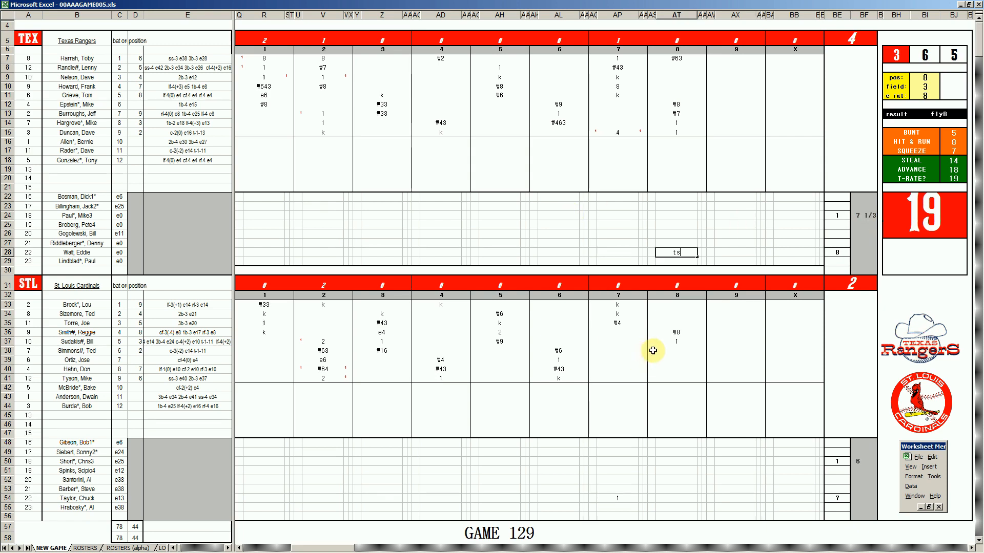
Step: Enter #463 in AT38 to end St. Louis's eighth inning, switch briefly to Spotify, and return to the 00AAAGAME005.xls scoresheet
{"action": "left_click", "coordinate": [679, 352]}
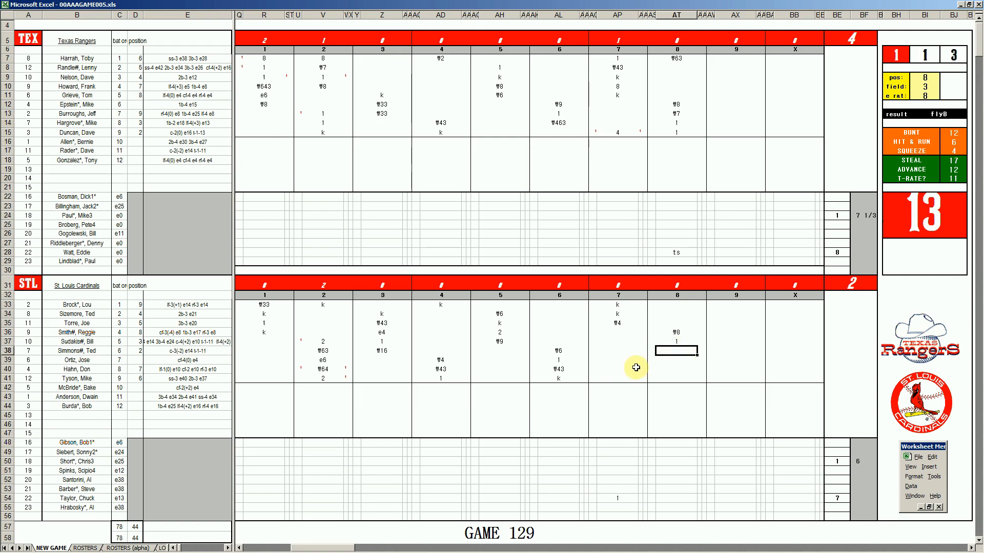
{"action": "type", "text": "\\463"}
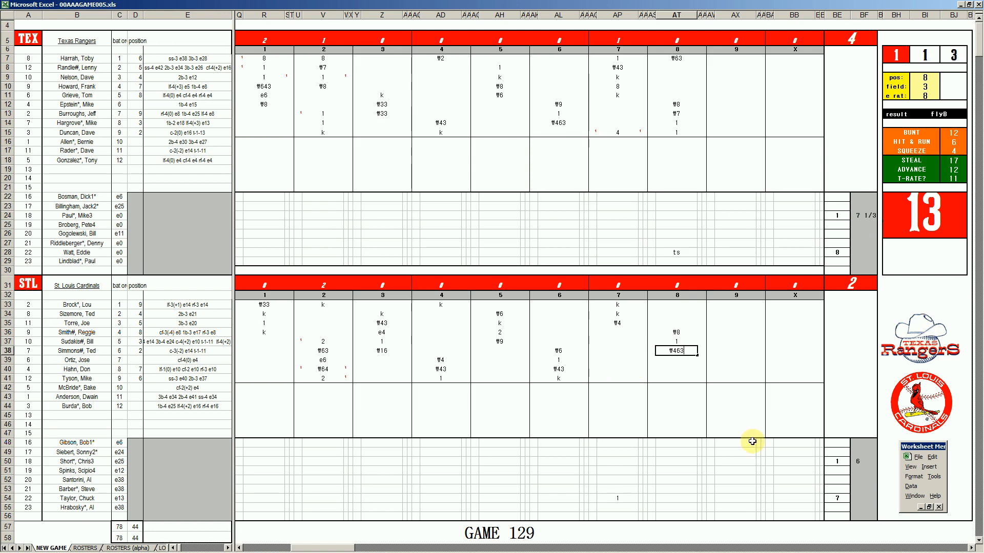
{"action": "left_click", "coordinate": [646, 547]}
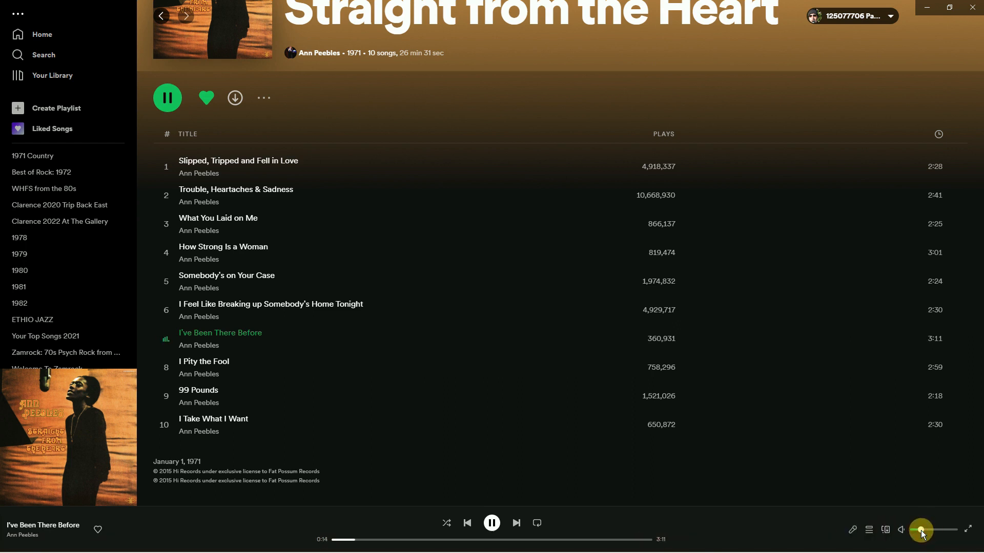
{"action": "mouse_move", "coordinate": [236, 551]}
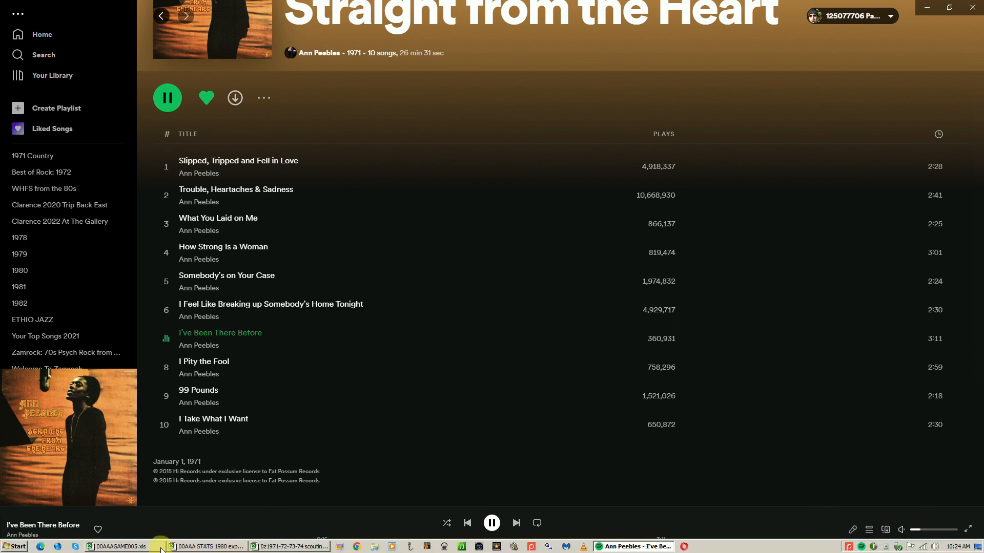
{"action": "left_click", "coordinate": [141, 547]}
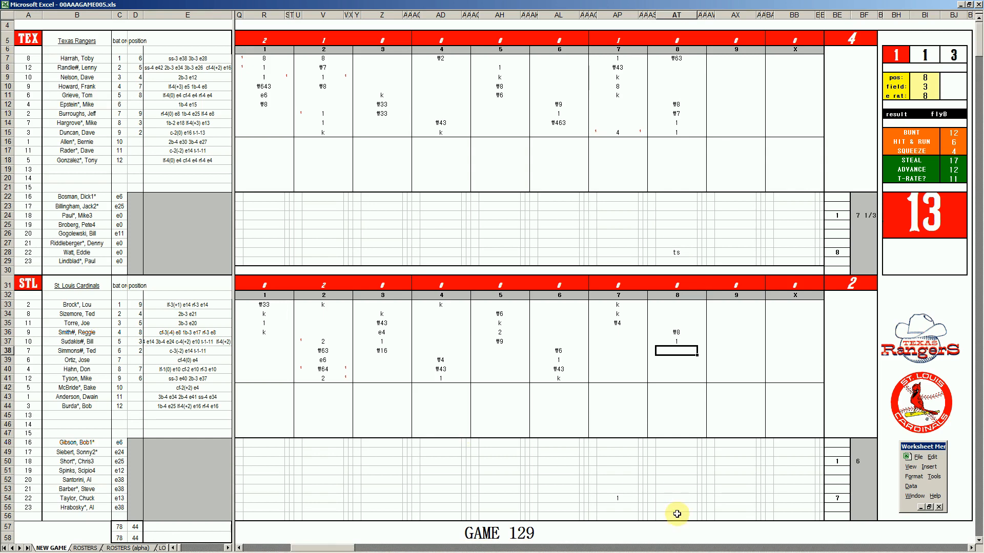
Step: Record St. Louis's ninth-inning pitching change: 2 in BF54 and 9 in BE55
{"action": "left_click", "coordinate": [862, 498]}
{"action": "type", "text": "2"}
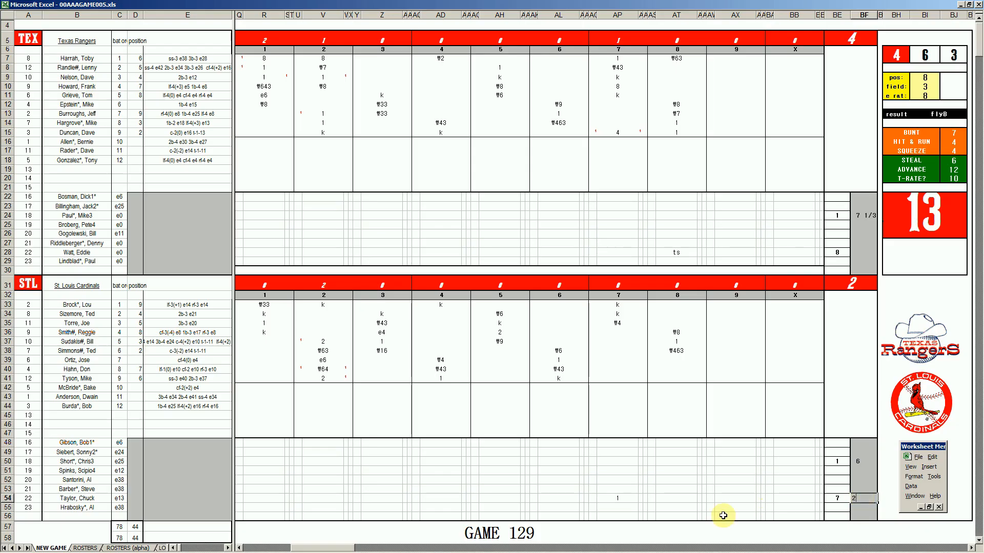
{"action": "key", "text": "Return"}
{"action": "type", "text": "9"}
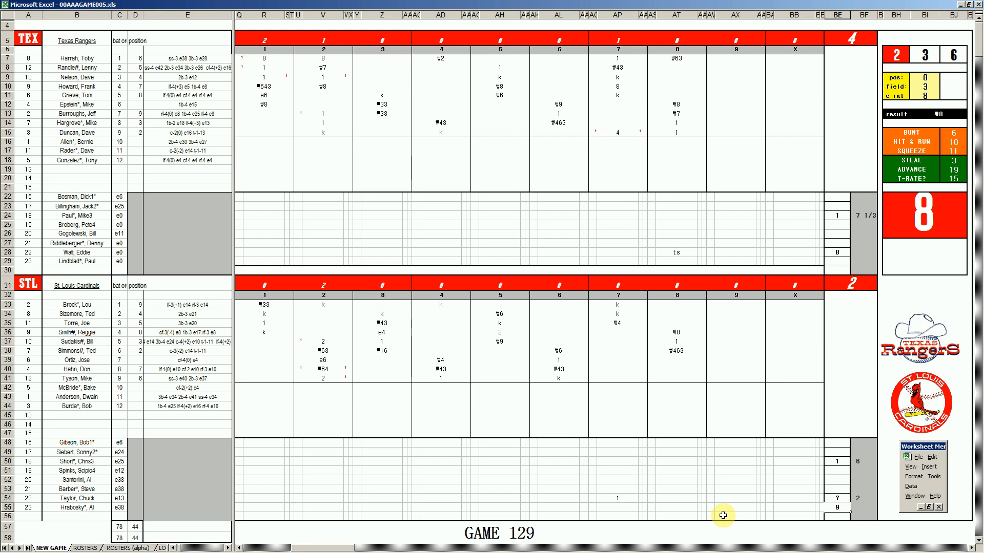
Step: Enter k in AX8 for the first Texas batter of the ninth inning
{"action": "left_click", "coordinate": [735, 61]}
{"action": "key", "text": "Down"}
{"action": "type", "text": "k"}
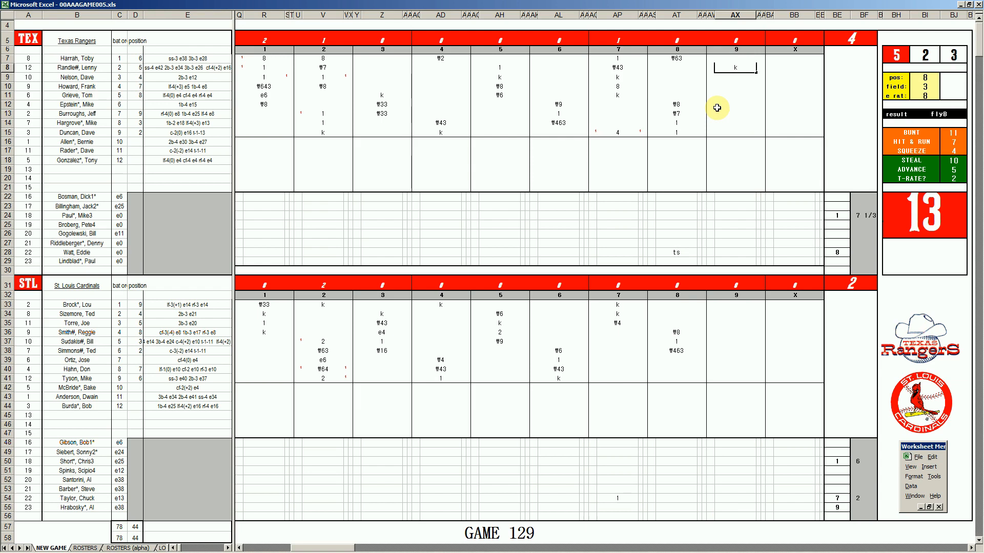
Step: Set the fielding lookup to position 7 and field rating 1
{"action": "key", "text": "Return"}
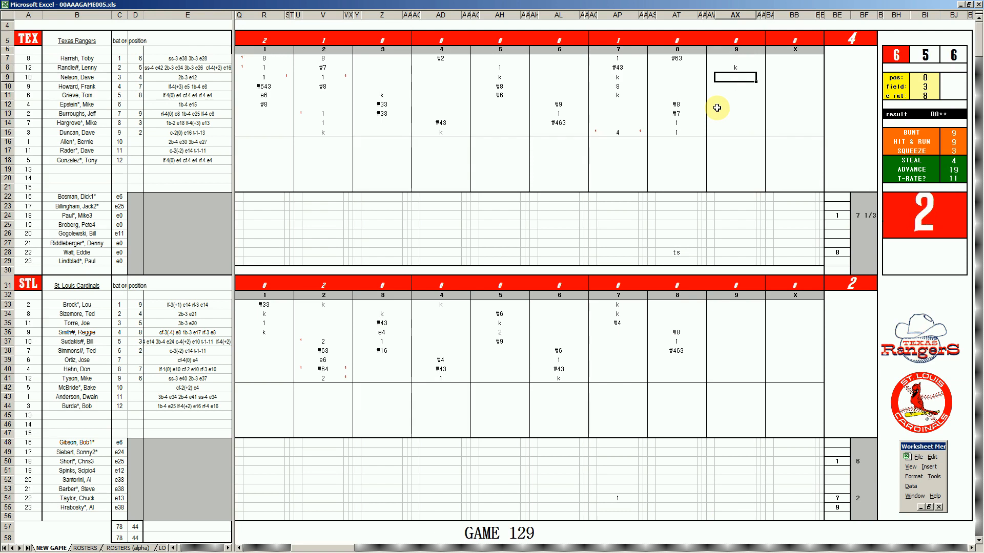
{"action": "key", "text": "Tab"}
{"action": "type", "text": "7"}
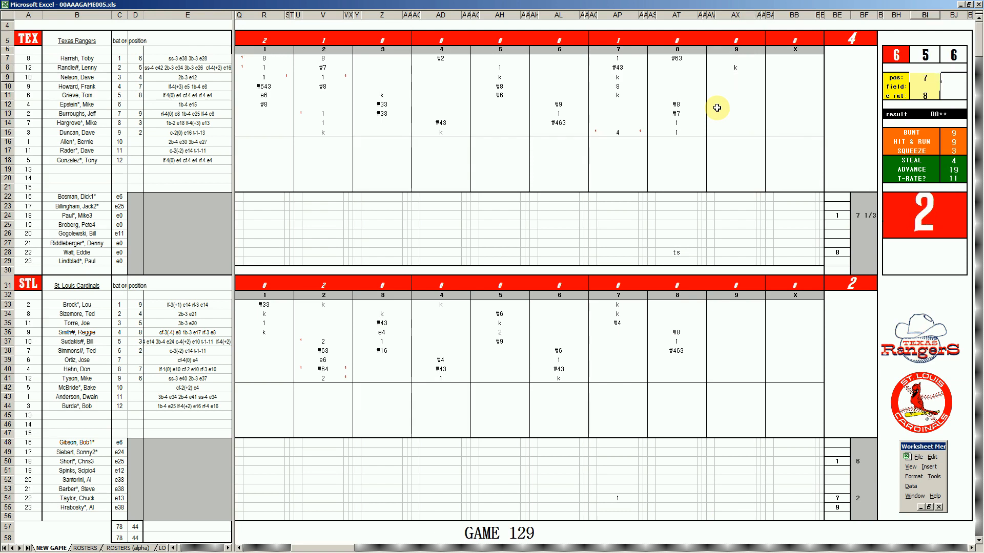
{"action": "key", "text": "Return"}
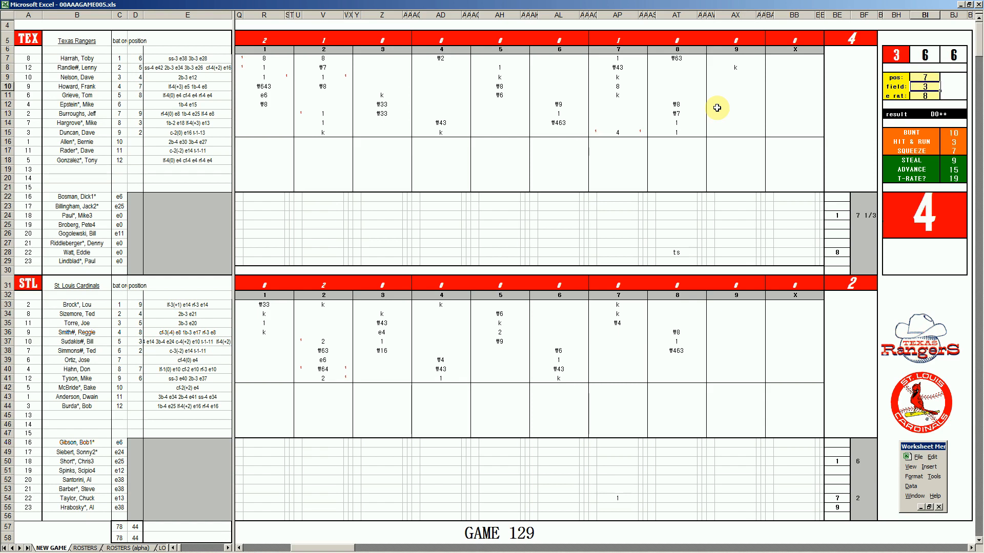
{"action": "type", "text": "1"}
{"action": "key", "text": "Return"}
Step: Enter #7 in AX9 and AX10 for the last two Texas outs of the ninth inning
{"action": "left_click", "coordinate": [738, 79]}
{"action": "type", "text": "f7"}
{"action": "key", "text": "Return"}
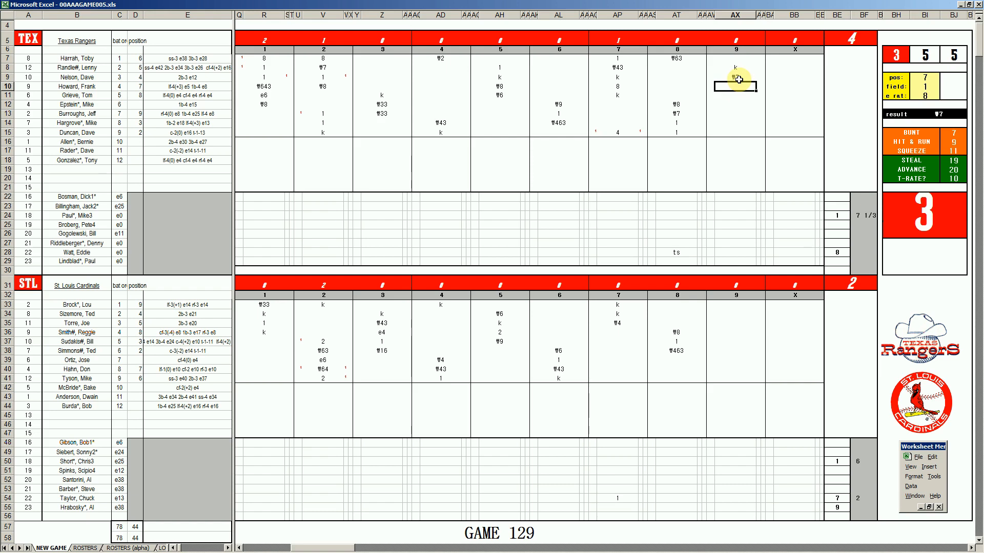
{"action": "type", "text": "f7"}
Step: Record Texas's ninth-inning pitching change: 2/3 in BF28 and 9 in BE29
{"action": "left_click", "coordinate": [861, 253]}
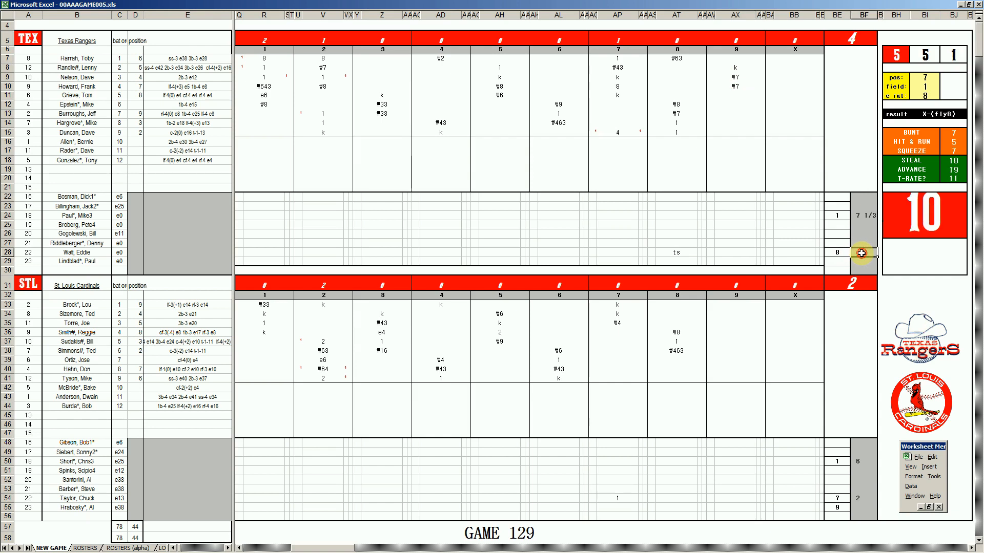
{"action": "type", "text": "2/3"}
{"action": "key", "text": "Return"}
{"action": "type", "text": "9"}
{"action": "key", "text": "Return"}
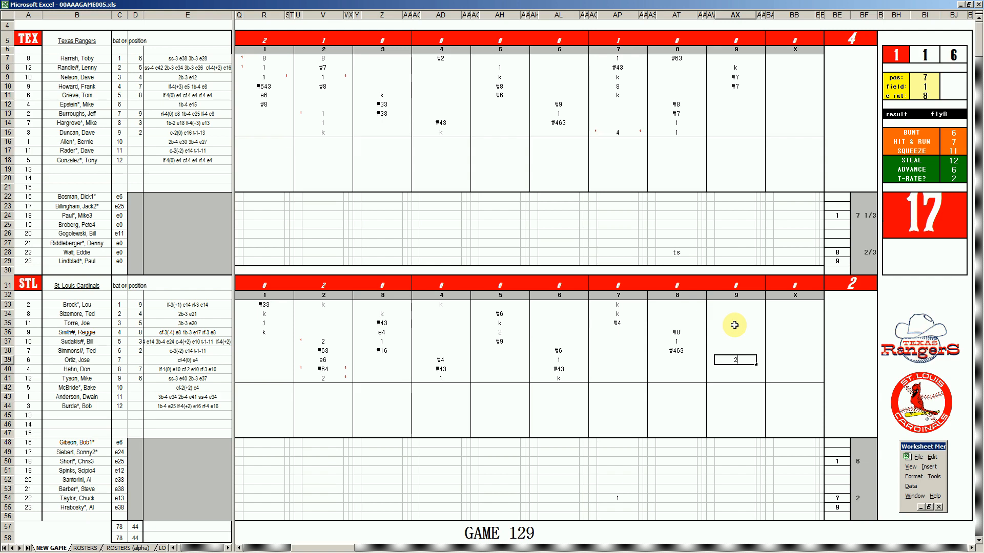
Step: Enter St. Louis's first ninth-inning results: 2 in AX39, k in AX40 and 1 in AX41
{"action": "key", "text": "Return"}
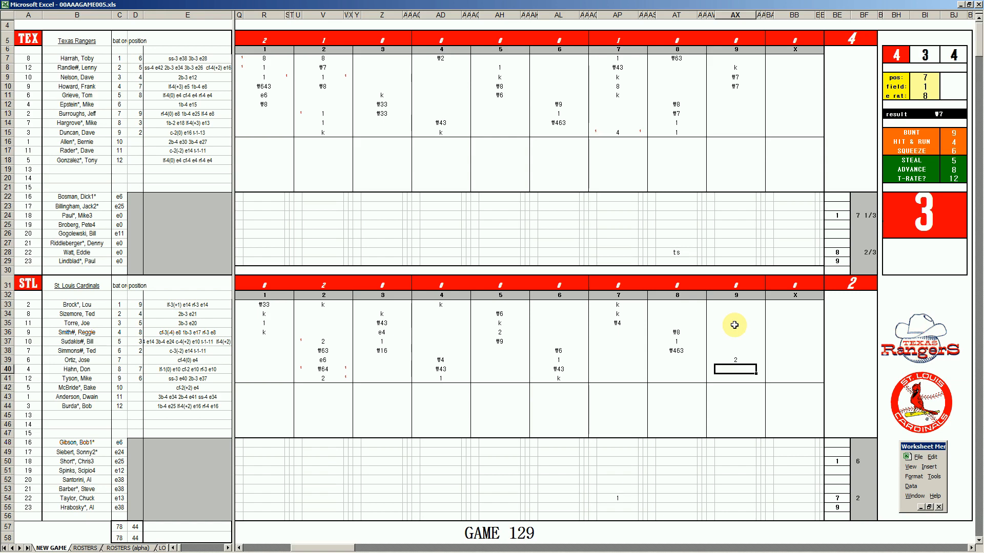
{"action": "type", "text": "k"}
{"action": "key", "text": "Return"}
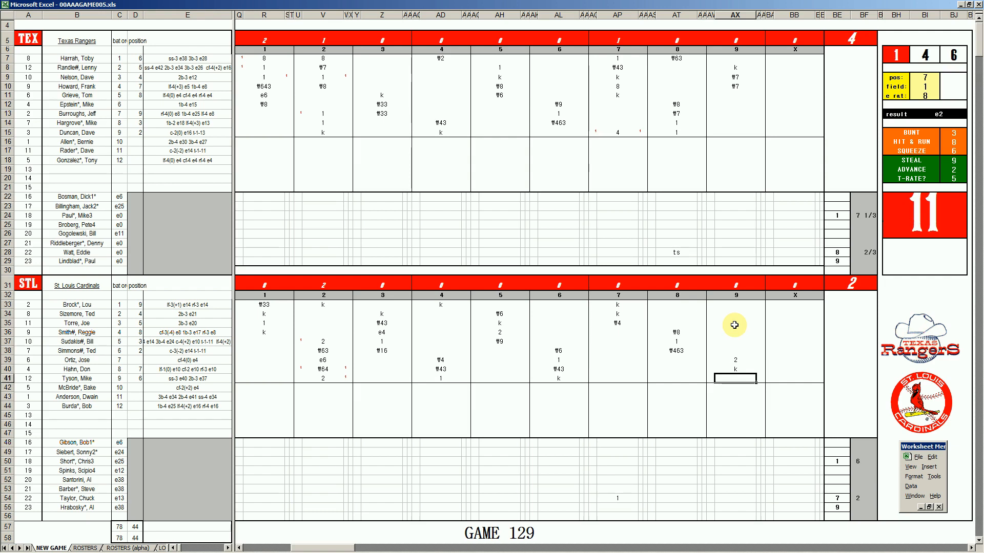
{"action": "type", "text": "1"}
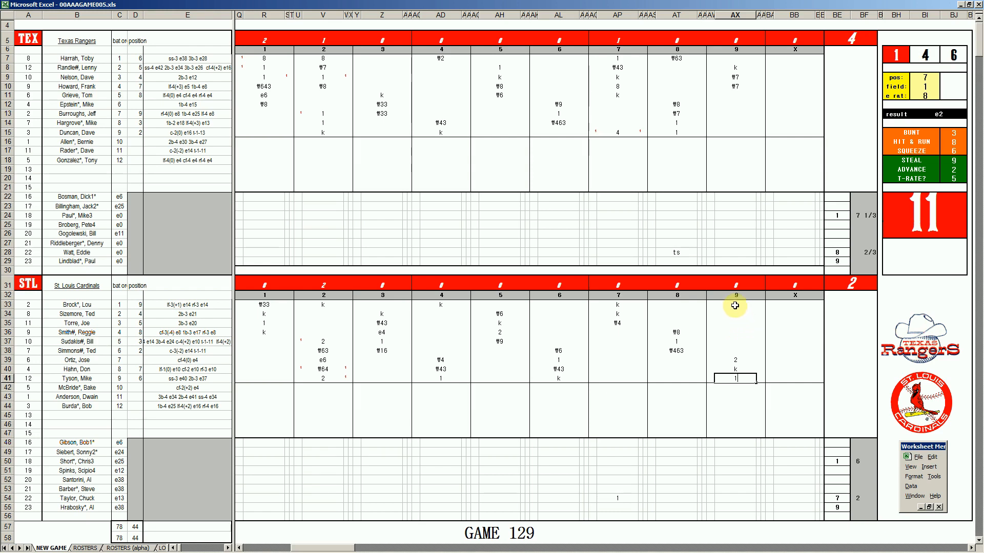
Step: Complete St. Louis's ninth inning with k in AX33 and #7 in AX34
{"action": "left_click", "coordinate": [735, 305]}
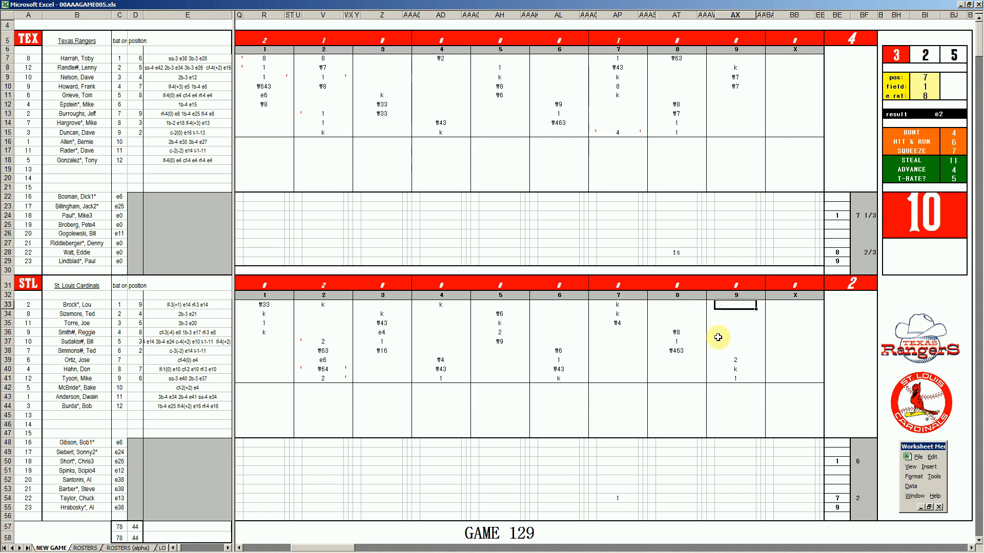
{"action": "type", "text": "k"}
{"action": "key", "text": "Return"}
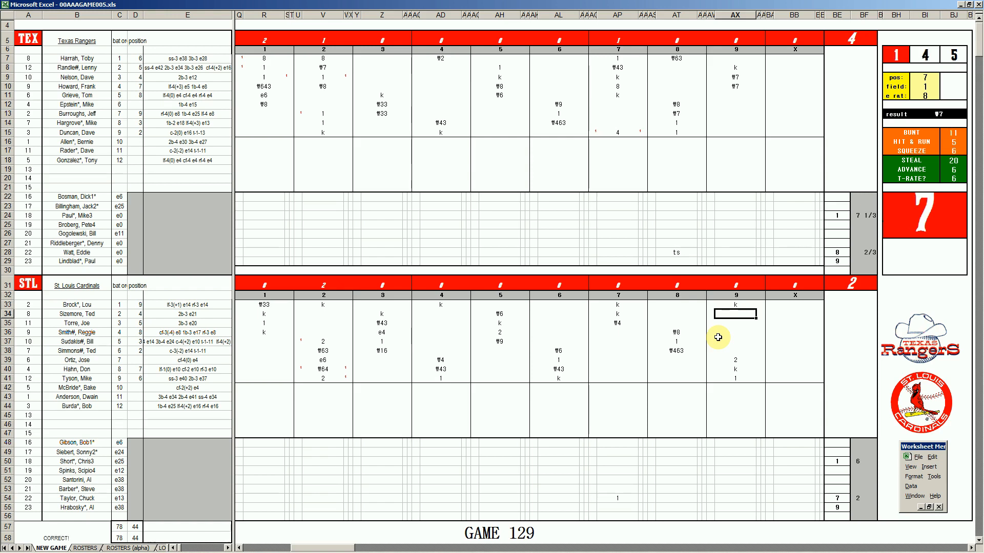
{"action": "type", "text": "#7"}
{"action": "key", "text": "Return"}
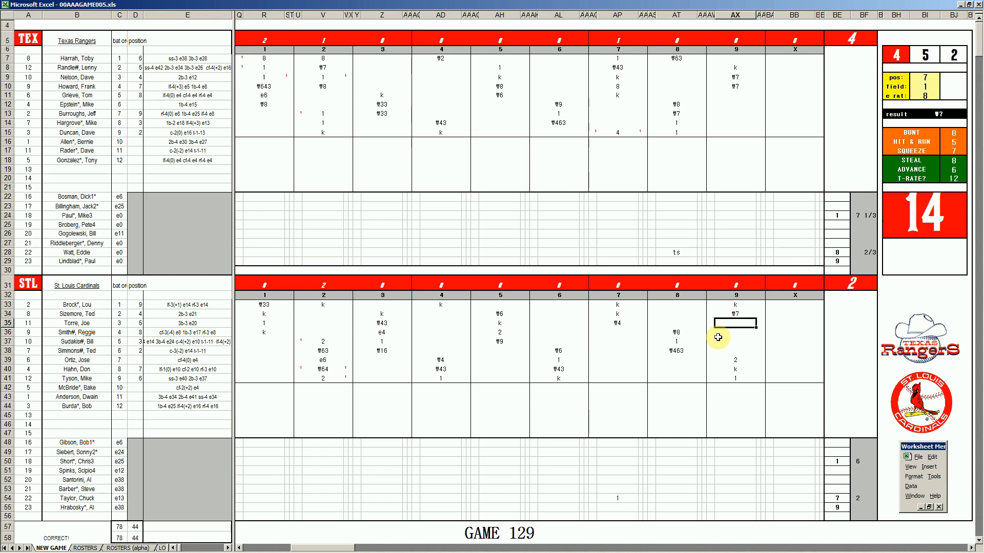
Step: Enter 1 inning pitched for each team's final pitcher in BF29 and BF55
{"action": "left_click", "coordinate": [856, 263]}
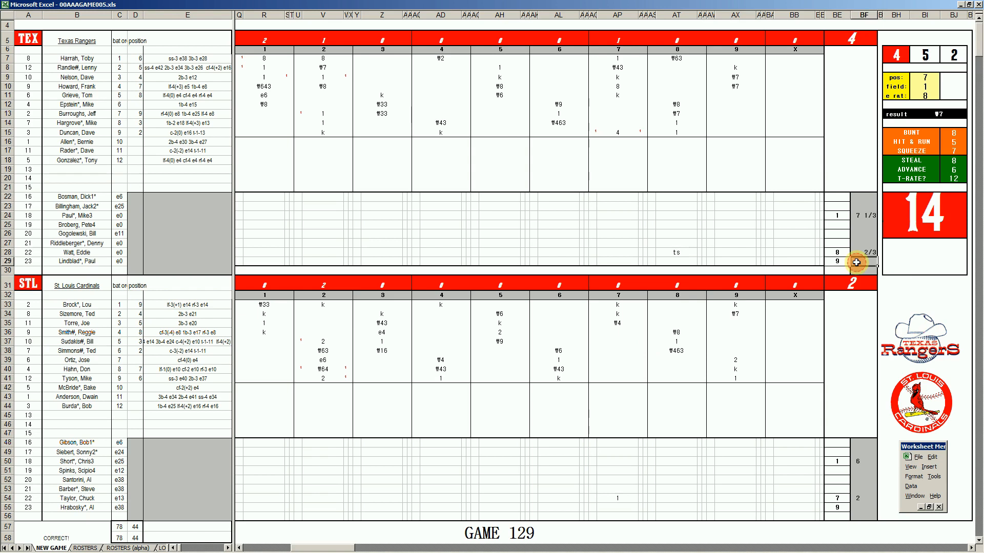
{"action": "type", "text": "1"}
{"action": "key", "text": "Return"}
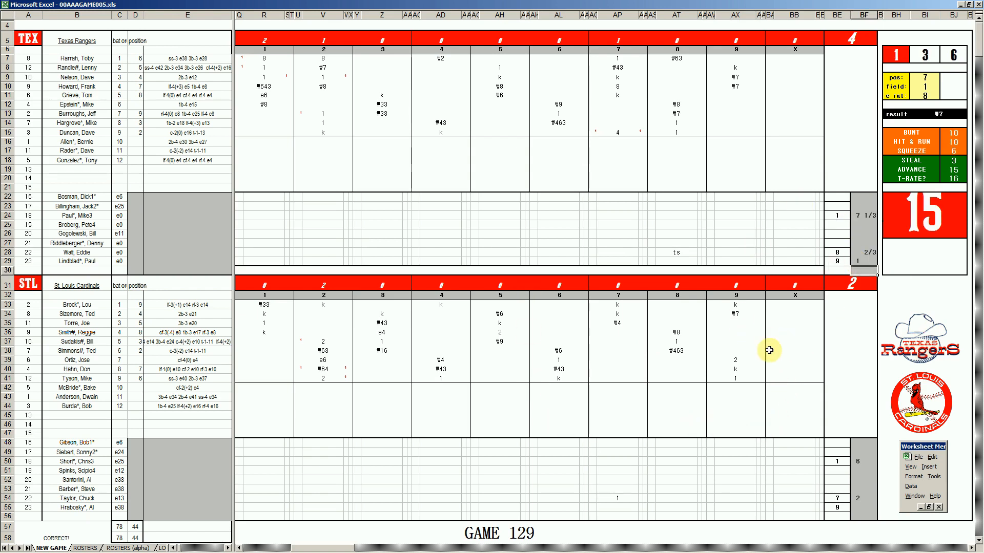
{"action": "left_click", "coordinate": [856, 508]}
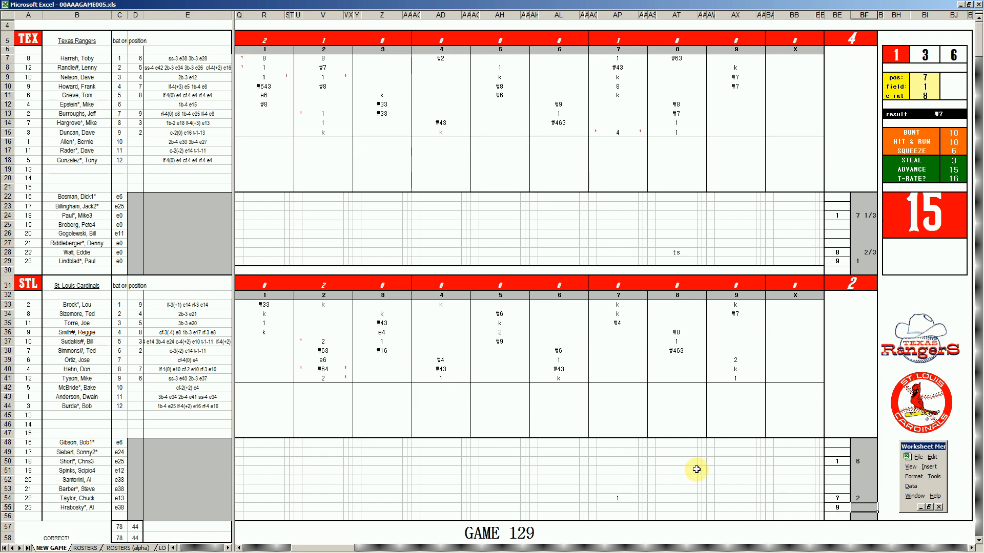
{"action": "type", "text": "1"}
{"action": "key", "text": "Return"}
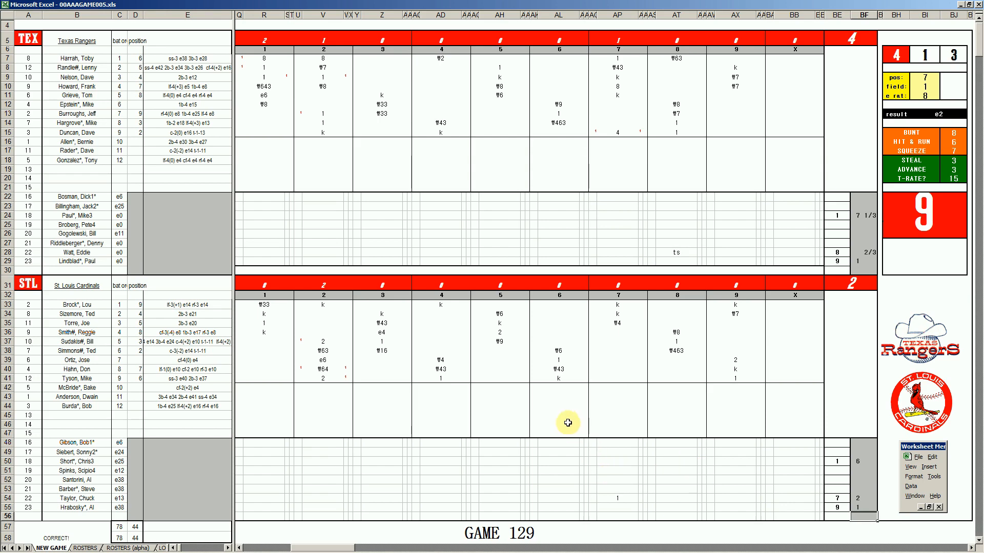
Step: Transfer the finished game to a new workbook, clearing the original scoresheet, and switch to Book5
{"action": "left_click", "coordinate": [211, 459]}
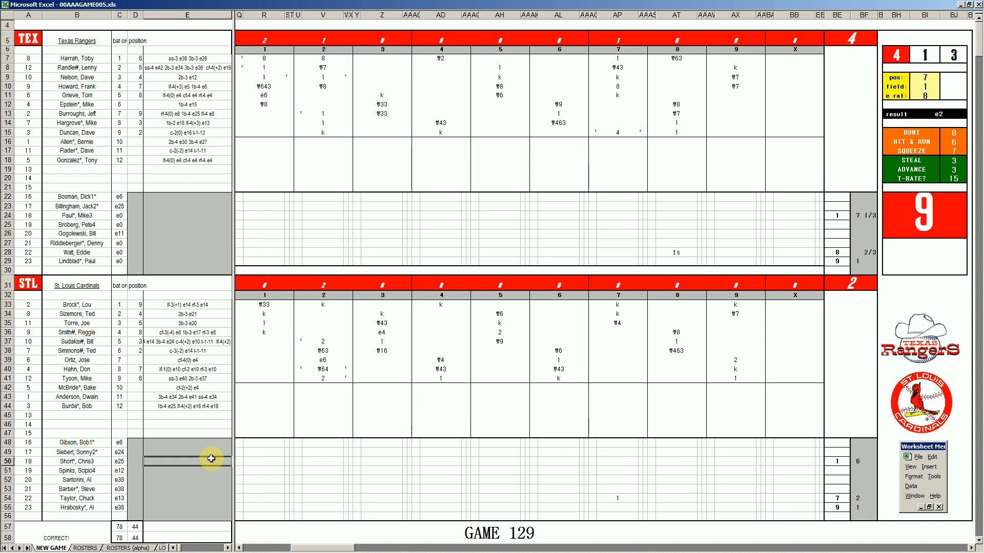
{"action": "key", "text": "ctrl+n"}
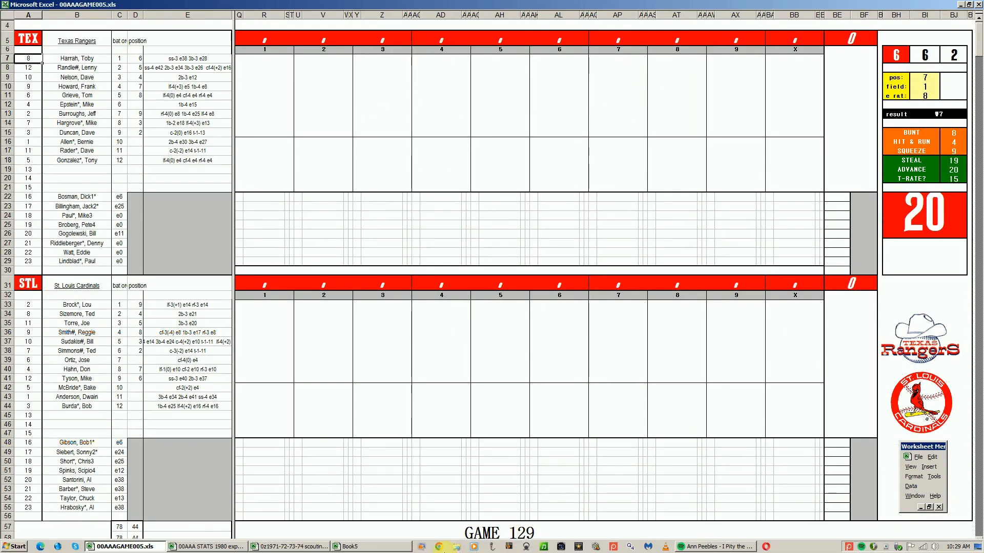
{"action": "left_click", "coordinate": [394, 547]}
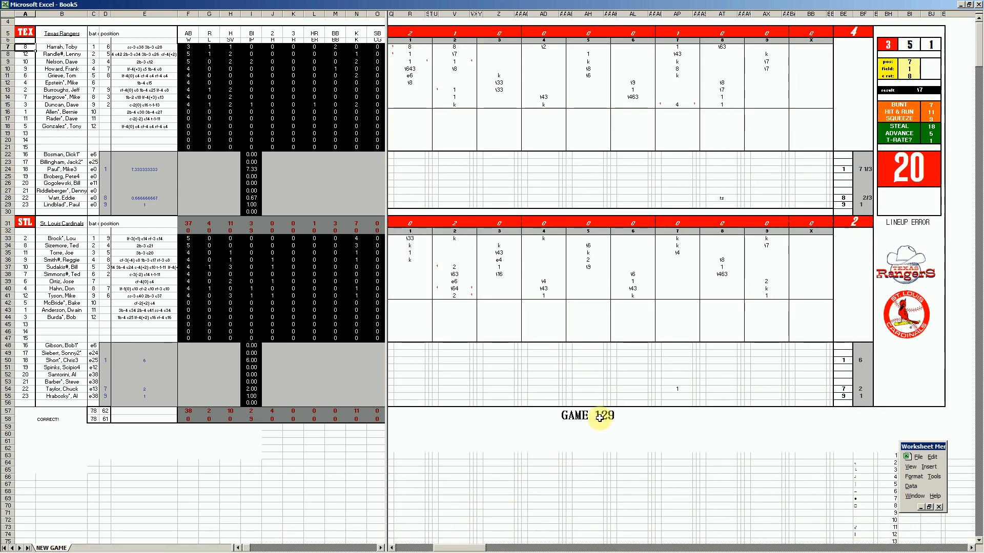
Step: Copy the GAME 129 title cell and paste it back over itself with Paste Special
{"action": "right_click", "coordinate": [601, 419]}
{"action": "left_click", "coordinate": [618, 434]}
{"action": "right_click", "coordinate": [618, 428]}
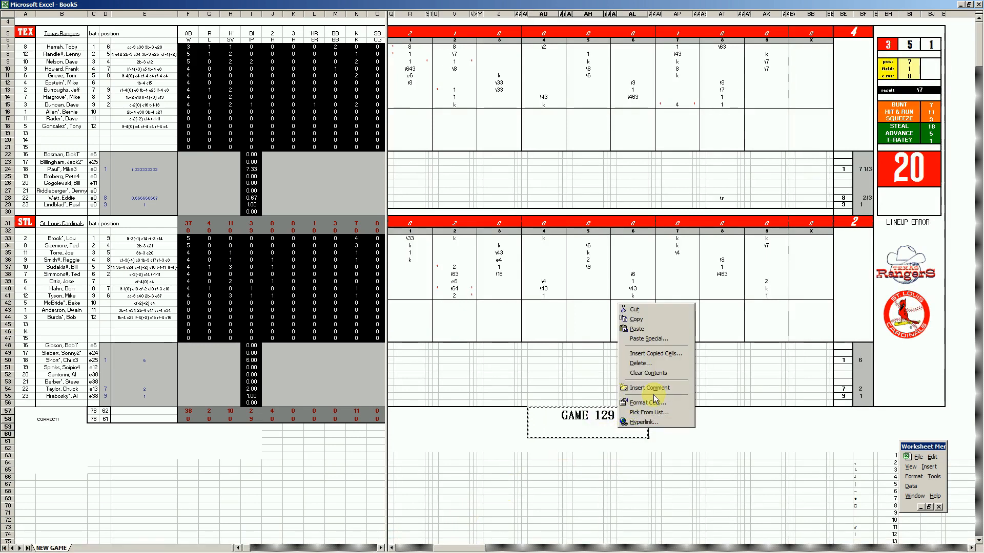
{"action": "left_click", "coordinate": [659, 339]}
{"action": "left_click", "coordinate": [610, 309]}
{"action": "left_click", "coordinate": [672, 392]}
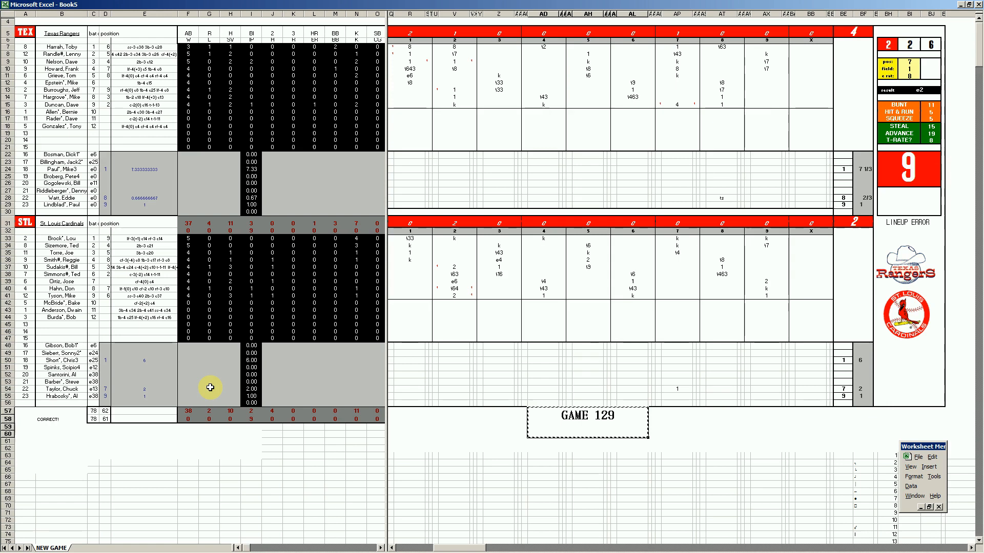
Step: Enter 1 strikeout in N55 for St. Louis's ninth-inning pitcher
{"action": "left_click", "coordinate": [166, 390]}
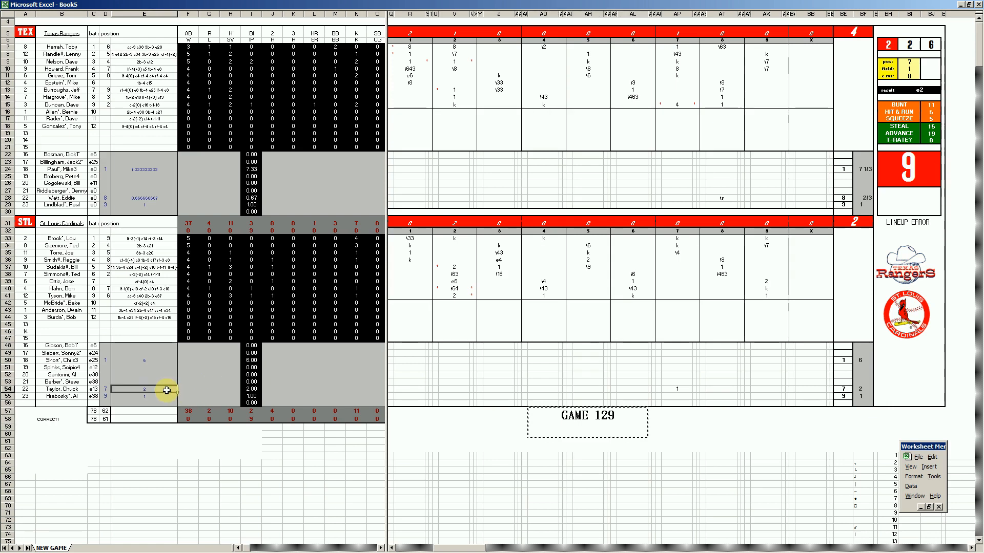
{"action": "key", "text": "Down"}
{"action": "key", "text": "Up"}
{"action": "key", "text": "Down"}
{"action": "key", "text": "Right"}
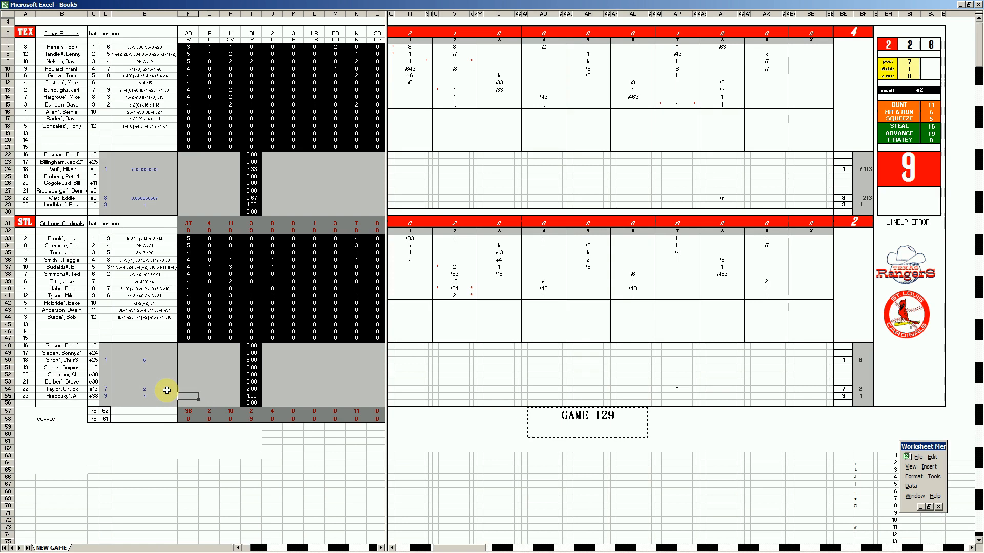
{"action": "key", "text": "Right"}
{"action": "key", "text": "Right"}
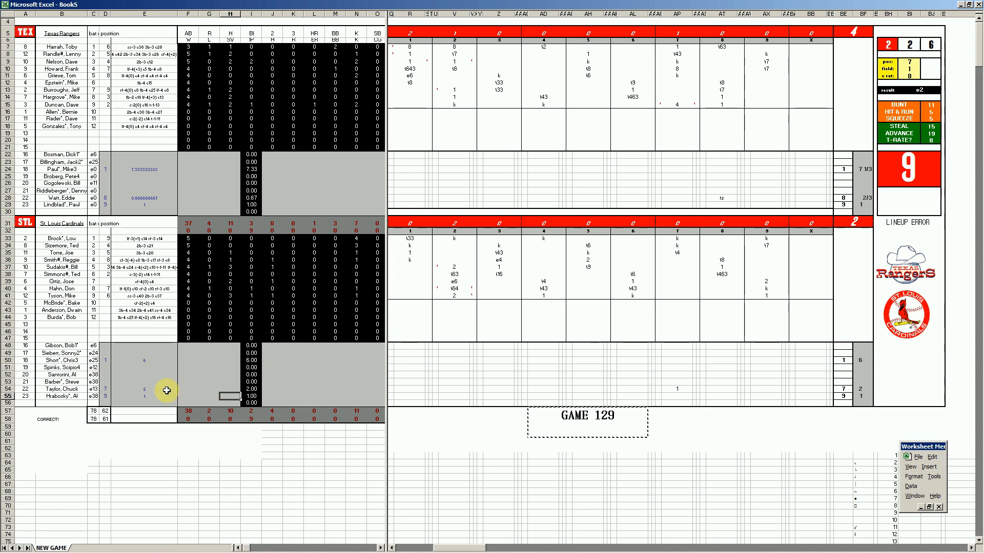
{"action": "key", "text": "Right"}
{"action": "key", "text": "Right"}
{"action": "key", "text": "Right"}
{"action": "key", "text": "Right"}
{"action": "key", "text": "Right"}
{"action": "key", "text": "Right"}
{"action": "type", "text": "1"}
Step: Enter the row 54 St. Louis pitcher's line: 3 hits in J54, 1 walk in M54 and 2 strikeouts in N54
{"action": "key", "text": "Left"}
{"action": "key", "text": "Left"}
{"action": "key", "text": "Left"}
{"action": "key", "text": "Left"}
{"action": "key", "text": "Up"}
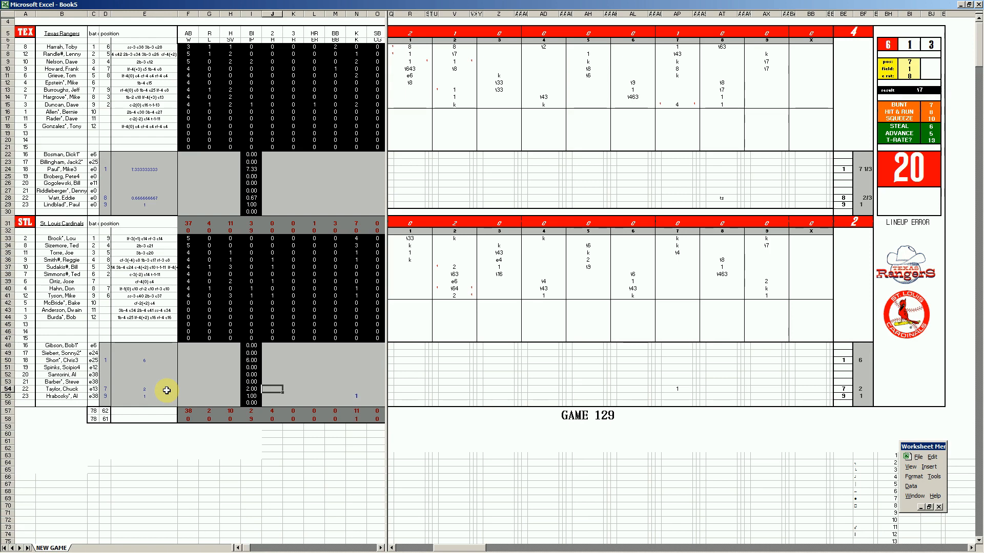
{"action": "type", "text": "1"}
{"action": "key", "text": "Right"}
{"action": "key", "text": "Right"}
{"action": "key", "text": "Right"}
{"action": "type", "text": "1"}
{"action": "key", "text": "Right"}
{"action": "type", "text": "2"}
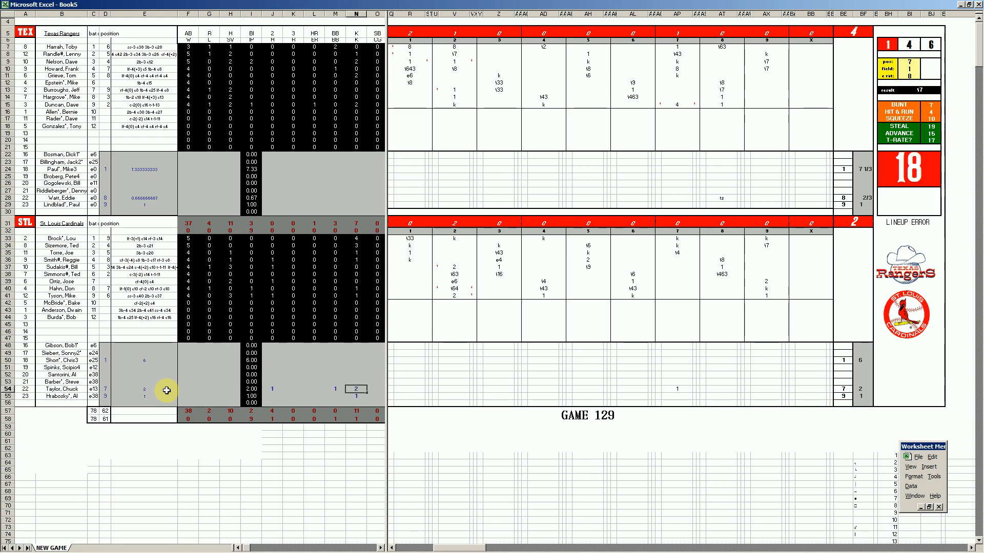
{"action": "key", "text": "Left"}
{"action": "key", "text": "Left"}
{"action": "key", "text": "Left"}
{"action": "key", "text": "Left"}
{"action": "type", "text": "3"}
Step: Enter the row 50 St. Louis starter's line: 1 loss, 8 hits, 4 runs, 4 earned runs, 2 walks and 4 strikeouts
{"action": "key", "text": "Up"}
{"action": "key", "text": "Up"}
{"action": "key", "text": "Up"}
{"action": "key", "text": "Up"}
{"action": "key", "text": "Left"}
{"action": "key", "text": "Left"}
{"action": "key", "text": "Left"}
{"action": "key", "text": "Left"}
{"action": "key", "text": "Right"}
{"action": "type", "text": "1"}
{"action": "key", "text": "Right"}
{"action": "key", "text": "Right"}
{"action": "key", "text": "Right"}
{"action": "type", "text": "8"}
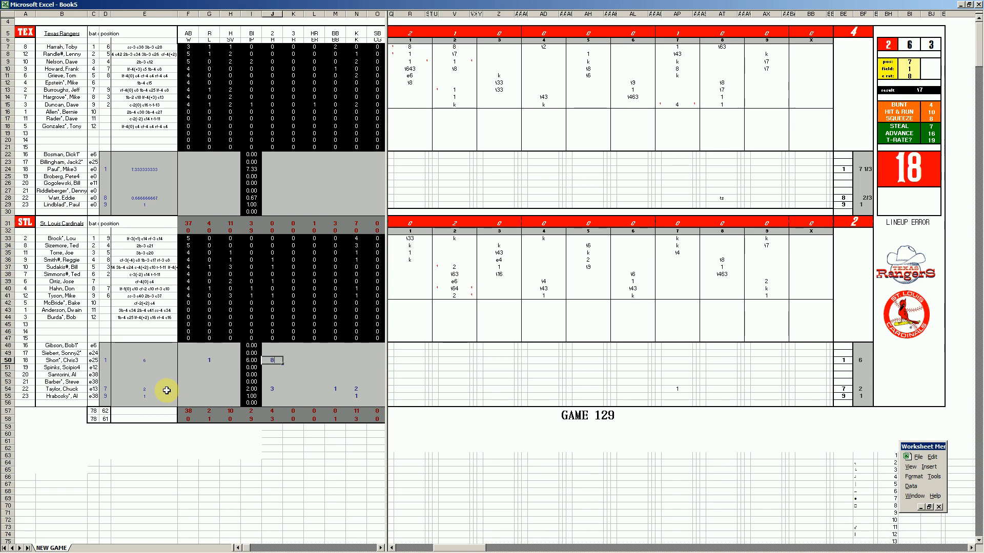
{"action": "key", "text": "Right"}
{"action": "type", "text": "4"}
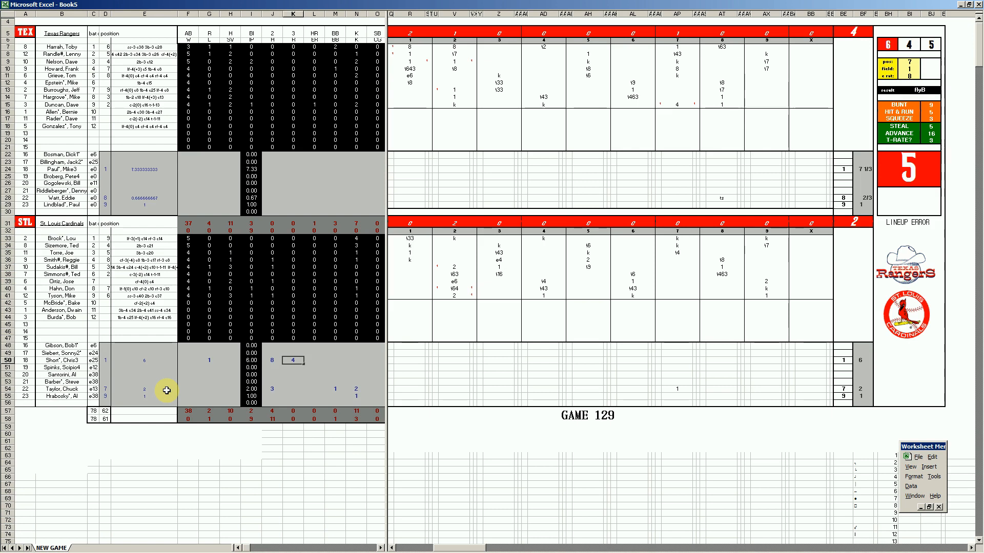
{"action": "key", "text": "Right"}
{"action": "type", "text": "4"}
{"action": "key", "text": "Right"}
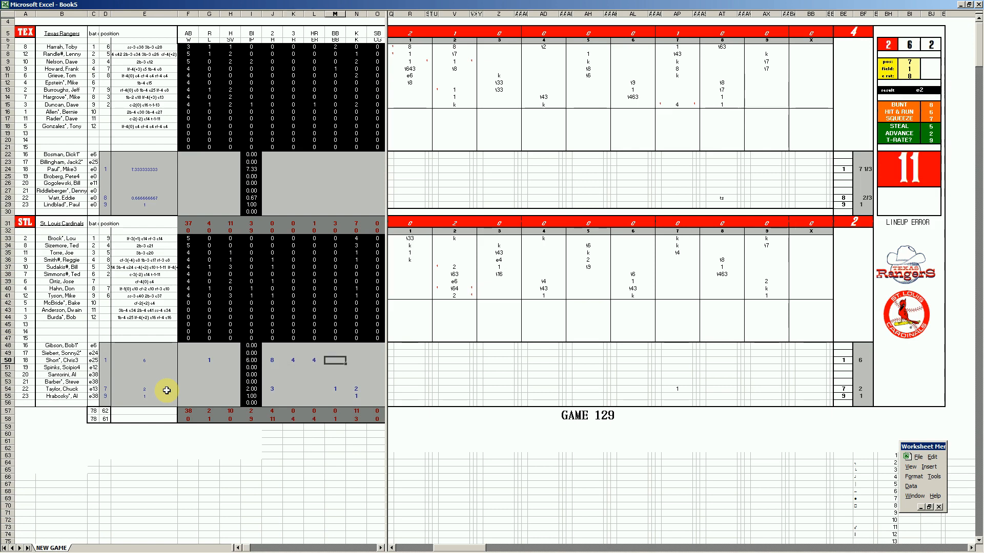
{"action": "type", "text": "2"}
{"action": "key", "text": "Right"}
{"action": "type", "text": "4"}
Step: Enter the row 29 Texas pitcher's line: 1 save, 2 hits and 2 strikeouts, leaving the runs cell blank
{"action": "key", "text": "Up"}
{"action": "key", "text": "Up"}
{"action": "key", "text": "Up"}
{"action": "key", "text": "Up"}
{"action": "key", "text": "Up"}
{"action": "key", "text": "Up"}
{"action": "key", "text": "Up"}
{"action": "key", "text": "Up"}
{"action": "key", "text": "Up"}
{"action": "key", "text": "Up"}
{"action": "key", "text": "Up"}
{"action": "key", "text": "Up"}
{"action": "key", "text": "Up"}
{"action": "key", "text": "Up"}
{"action": "key", "text": "Up"}
{"action": "key", "text": "Up"}
{"action": "key", "text": "Up"}
{"action": "key", "text": "Up"}
{"action": "key", "text": "Up"}
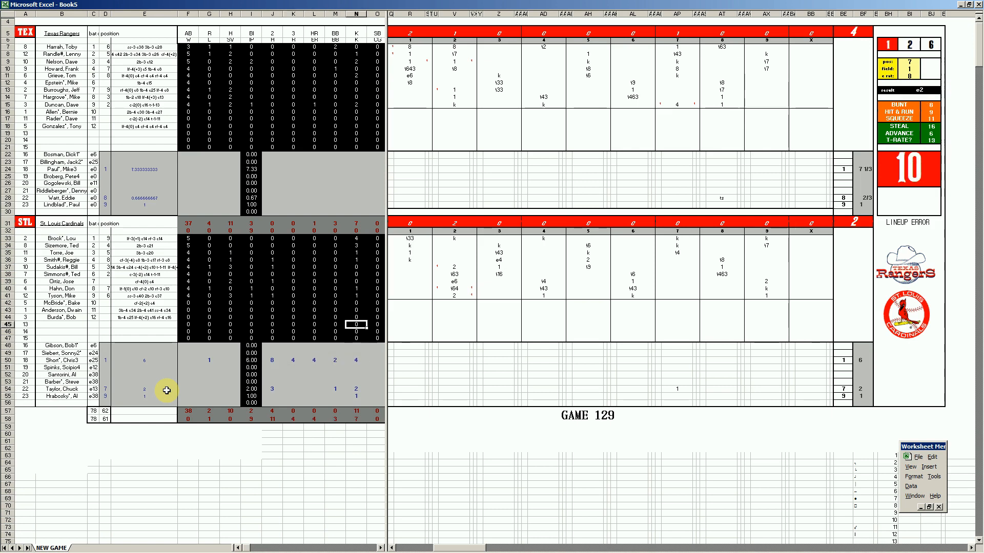
{"action": "key", "text": "Up"}
{"action": "key", "text": "Up"}
{"action": "key", "text": "Left"}
{"action": "key", "text": "Left"}
{"action": "key", "text": "Left"}
{"action": "key", "text": "Left"}
{"action": "key", "text": "Left"}
{"action": "key", "text": "Left"}
{"action": "type", "text": "1"}
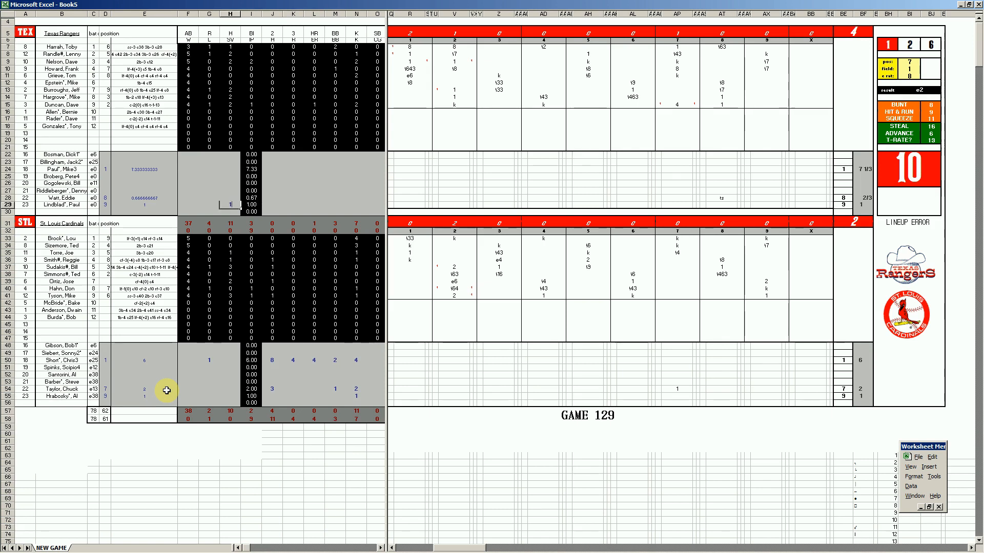
{"action": "key", "text": "Right"}
{"action": "key", "text": "Right"}
{"action": "type", "text": "2"}
{"action": "key", "text": "Right"}
{"action": "type", "text": "2"}
{"action": "key", "text": "Right"}
{"action": "key", "text": "Right"}
{"action": "key", "text": "Right"}
{"action": "type", "text": "2"}
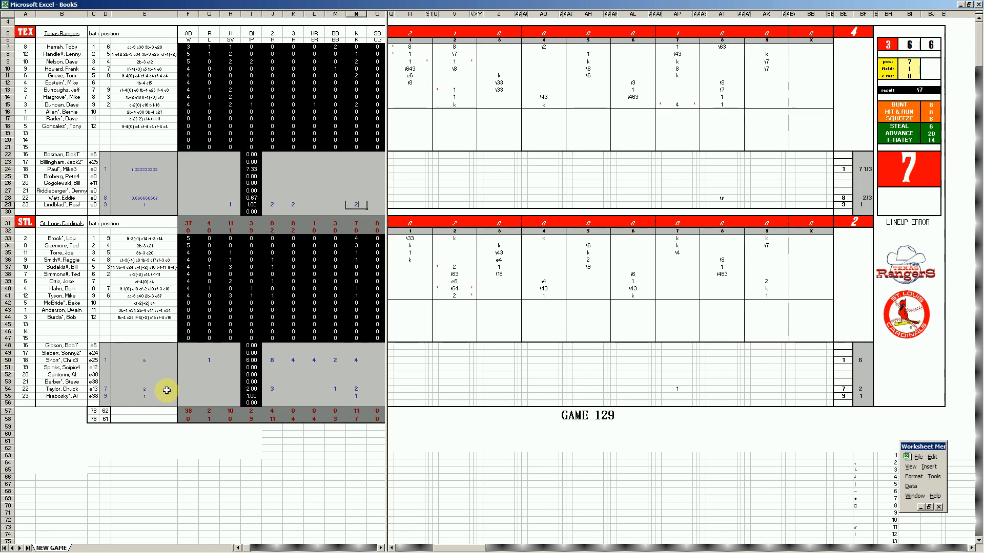
{"action": "key", "text": "Left"}
{"action": "key", "text": "Left"}
{"action": "key", "text": "Left"}
{"action": "key", "text": "Delete"}
Step: Credit the row 24 Texas starting pitcher with 1 win in F24
{"action": "key", "text": "Left"}
{"action": "key", "text": "Up"}
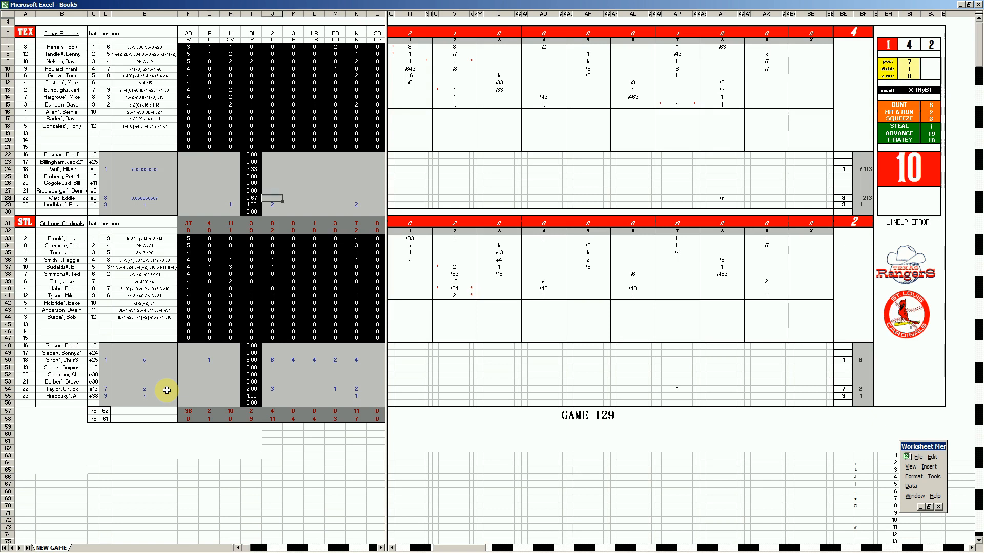
{"action": "key", "text": "Up"}
{"action": "key", "text": "Up"}
{"action": "key", "text": "Up"}
{"action": "key", "text": "Left"}
{"action": "key", "text": "Left"}
{"action": "key", "text": "Left"}
{"action": "key", "text": "Left"}
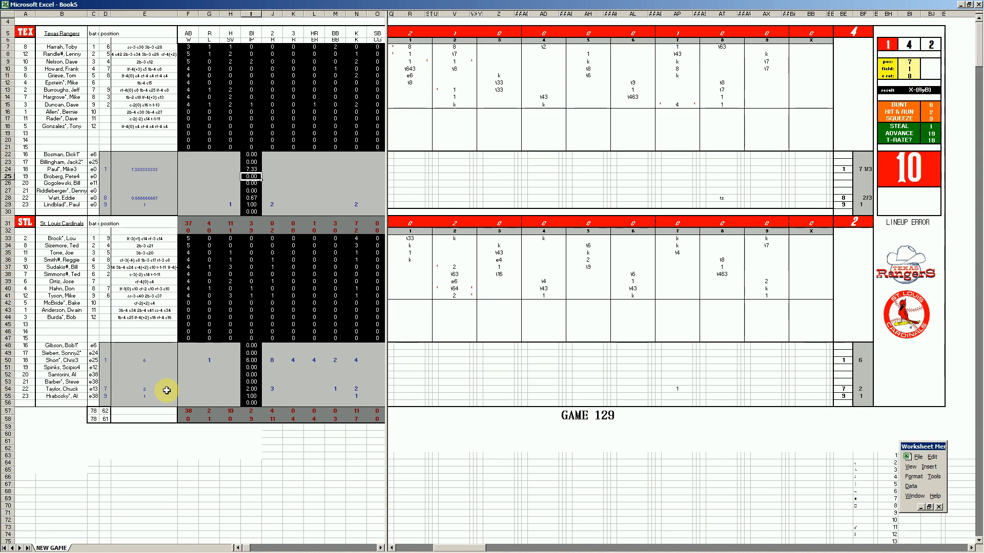
{"action": "key", "text": "Up"}
{"action": "type", "text": "1"}
Step: Complete the row 24 Texas starter's line with 8 hits, 2 runs and 9 strikeouts, leaving earned runs and walks blank
{"action": "key", "text": "Right"}
{"action": "key", "text": "Right"}
{"action": "key", "text": "Right"}
{"action": "key", "text": "Right"}
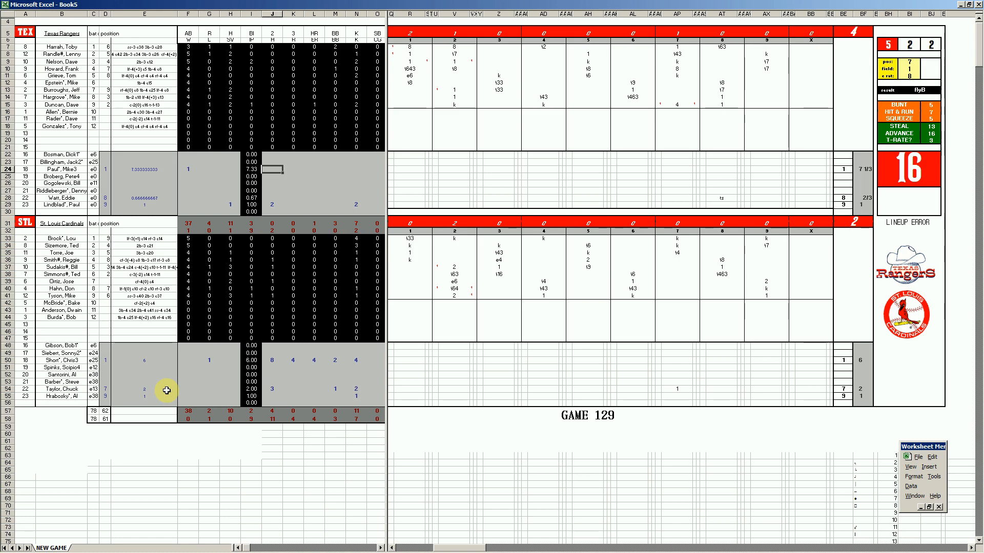
{"action": "type", "text": "8"}
{"action": "key", "text": "Right"}
{"action": "type", "text": "2"}
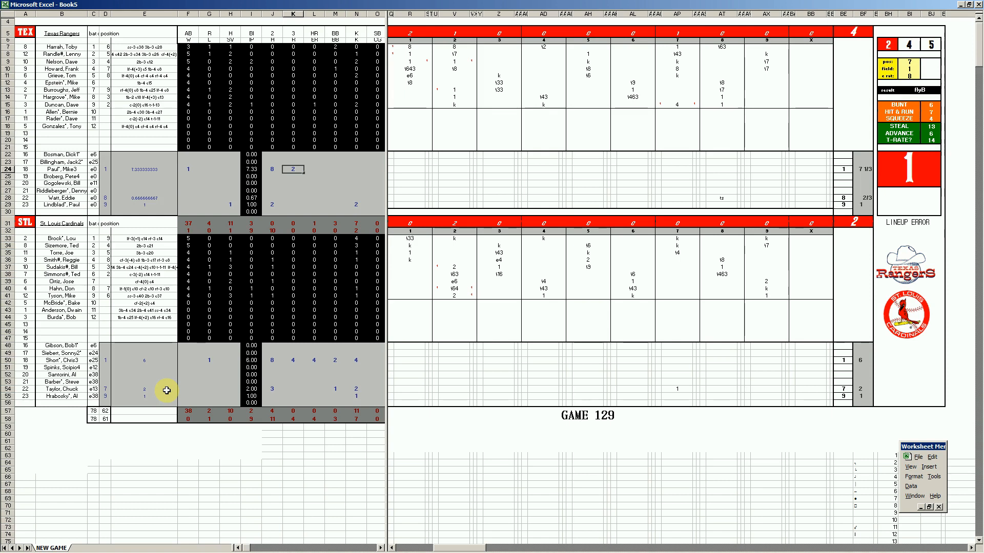
{"action": "key", "text": "Tab"}
{"action": "key", "text": "Tab"}
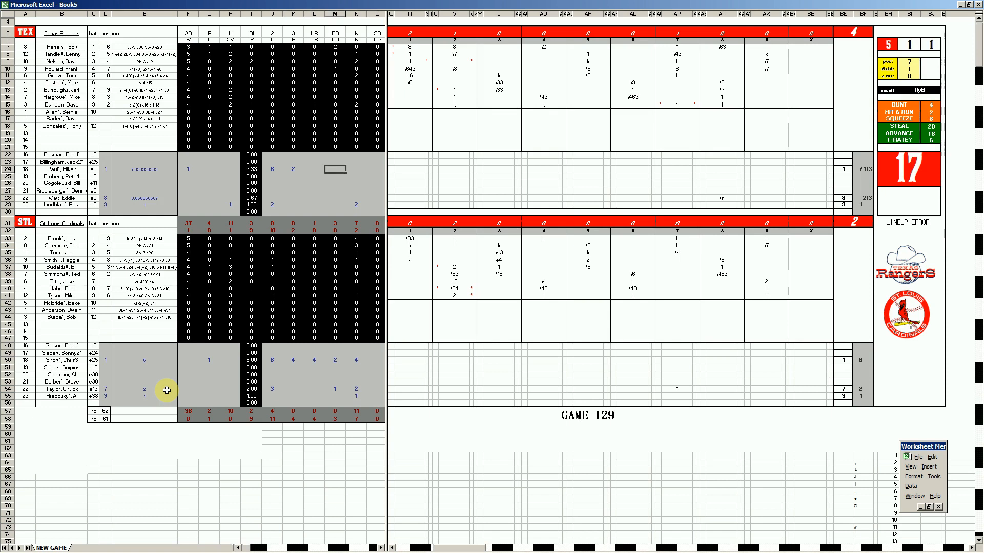
{"action": "key", "text": "Tab"}
{"action": "type", "text": "9"}
{"action": "key", "text": "Left"}
{"action": "key", "text": "Left"}
{"action": "key", "text": "Left"}
{"action": "key", "text": "Left"}
{"action": "key", "text": "Left"}
{"action": "key", "text": "Left"}
{"action": "key", "text": "Left"}
{"action": "key", "text": "Down"}
{"action": "key", "text": "Down"}
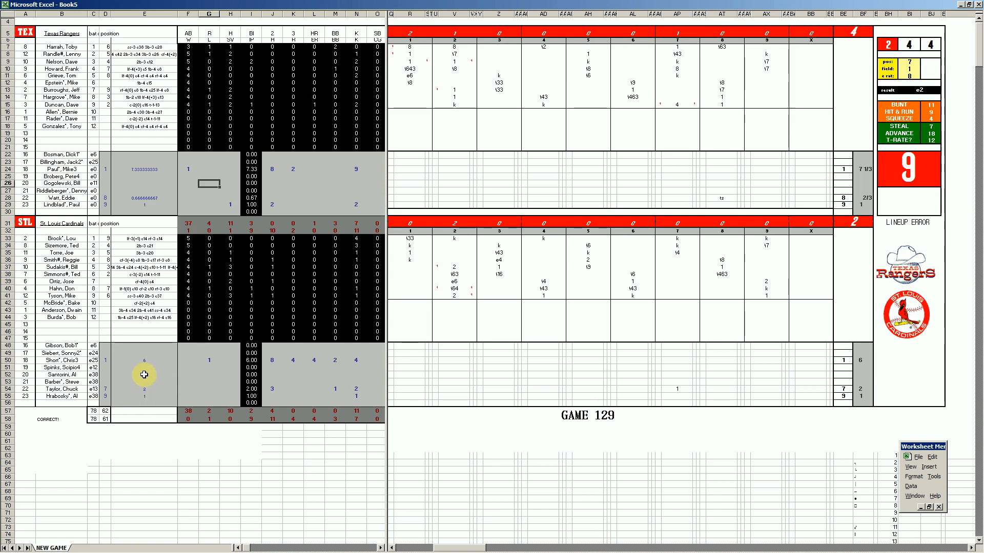
{"action": "left_click", "coordinate": [151, 181]}
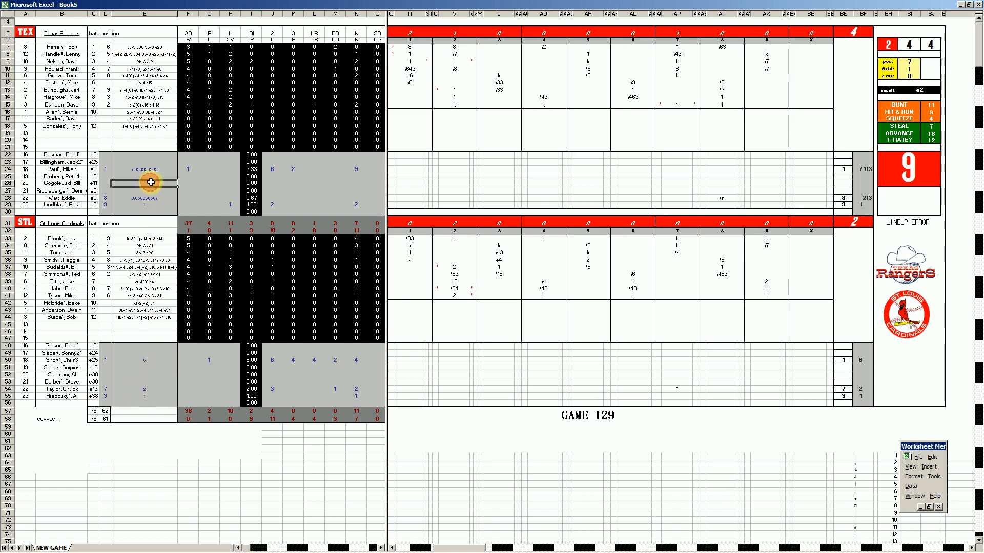
{"action": "key", "text": "ctrl+s"}
{"action": "left_click", "coordinate": [152, 90]}
{"action": "left_click", "coordinate": [165, 214]}
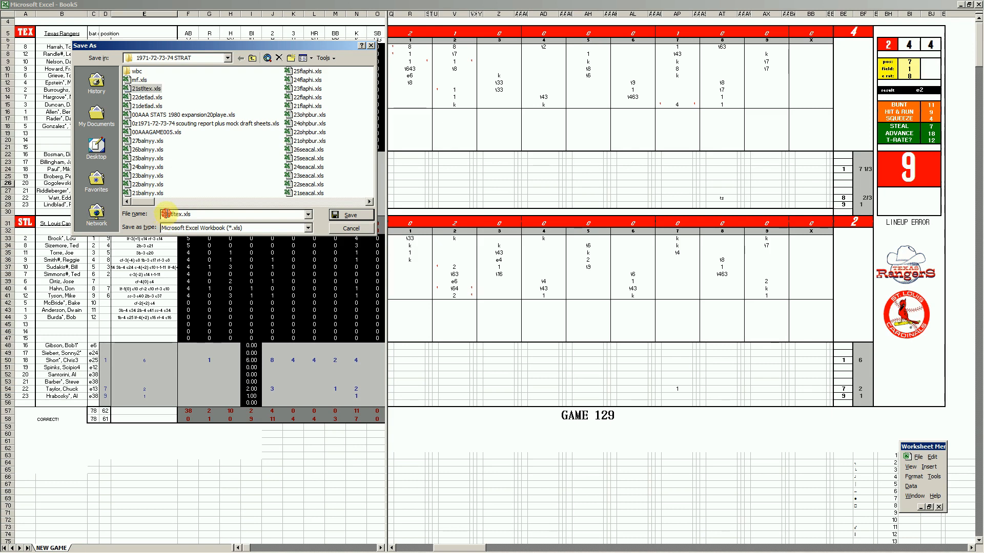
{"action": "type", "text": "2"}
{"action": "key", "text": "Delete"}
{"action": "key", "text": "Return"}
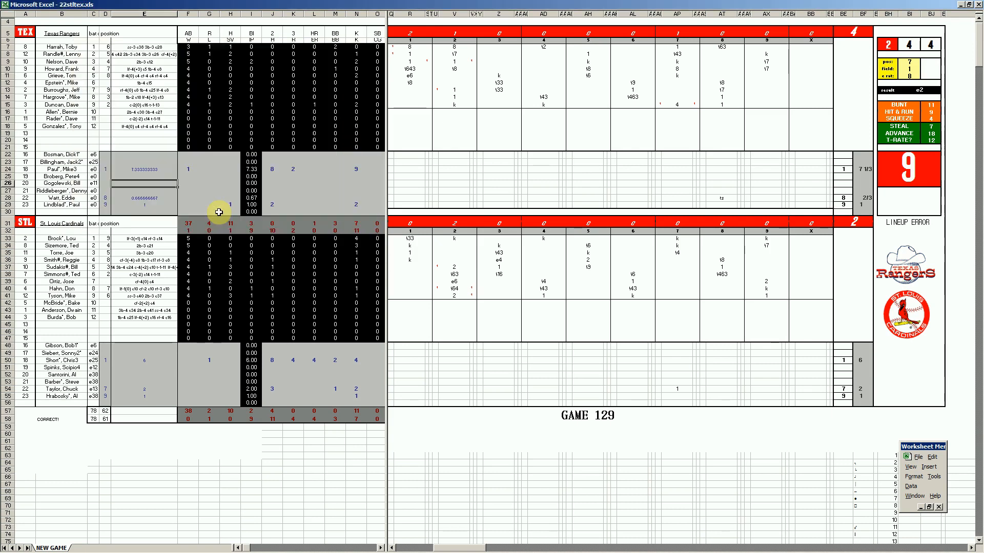
Step: Save the workbook over mf.xls and transfer its box score to the stats workbook, keeping the copied data on the clipboard
{"action": "key", "text": "F12"}
{"action": "type", "text": "mf.xls"}
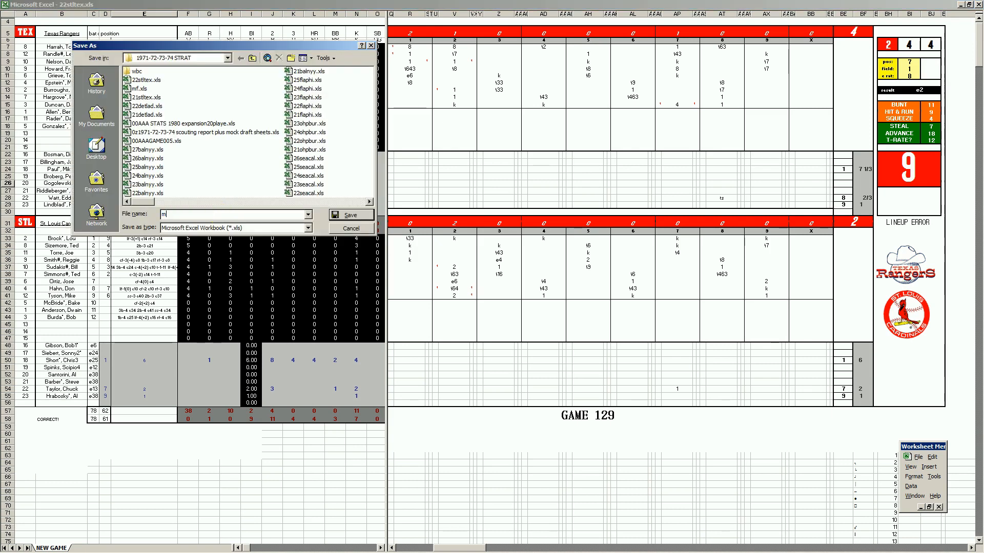
{"action": "key", "text": "Return"}
{"action": "key", "text": "Return"}
{"action": "key", "text": "ctrl+m"}
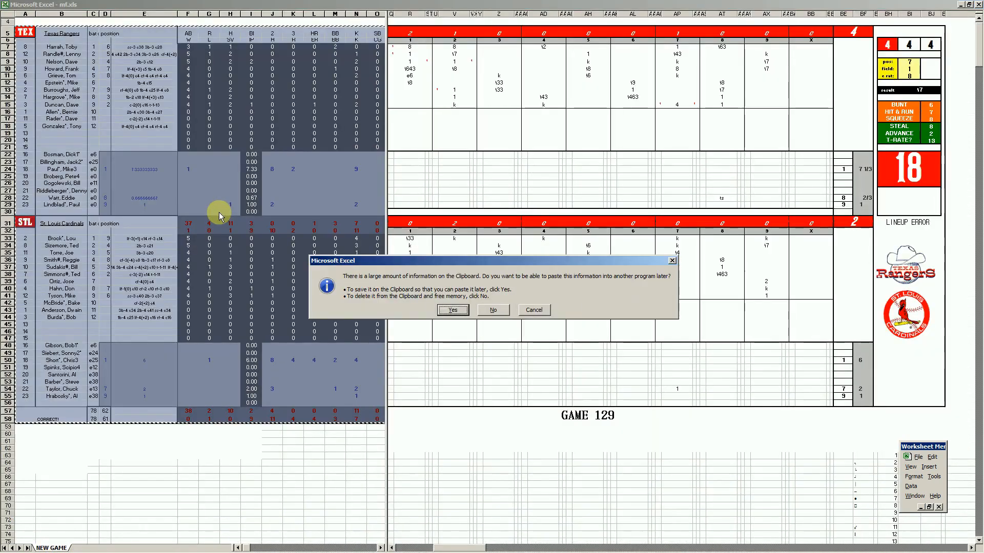
{"action": "key", "text": "Return"}
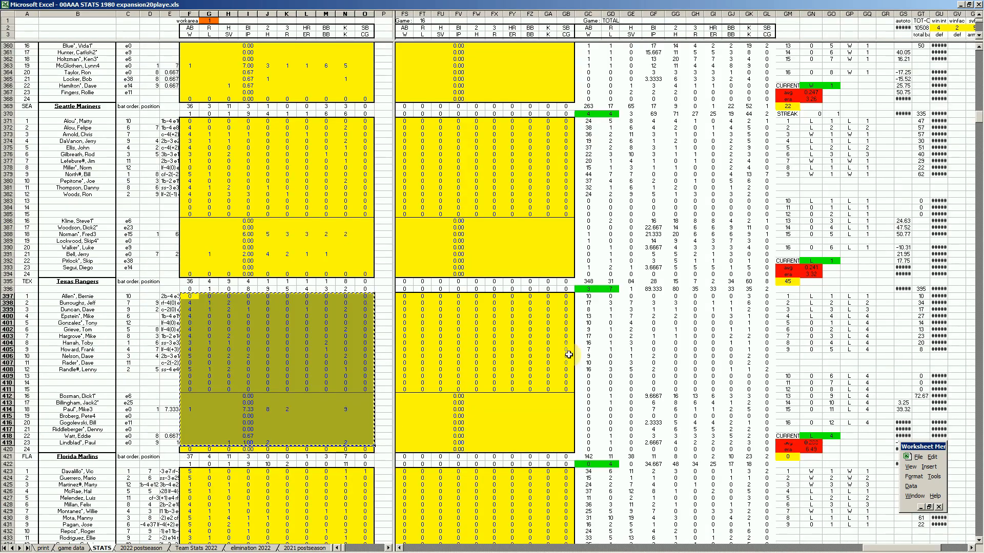
Step: Paste the copied Texas Rangers work-area statistics into the team's game 5 block on the STATS sheet
{"action": "left_click_drag", "start_coordinate": [870, 550], "coordinate": [594, 548]}
{"action": "left_click", "coordinate": [399, 548]}
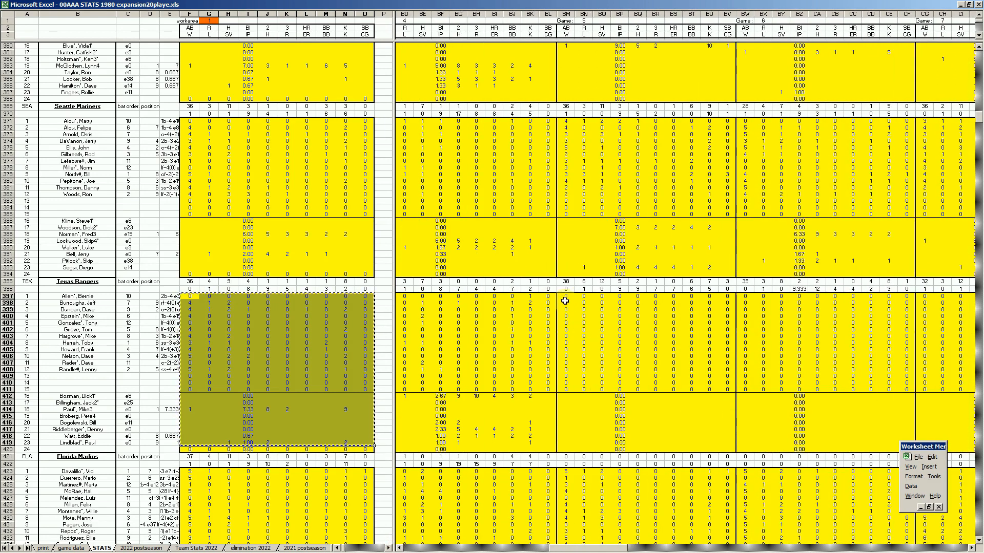
{"action": "left_click", "coordinate": [584, 324]}
Step: Copy the St. Louis Cardinals work-area statistics and paste them into the team's game 6 block, starting at BW605
{"action": "left_click", "coordinate": [348, 357]}
{"action": "key", "text": "ctrl+q"}
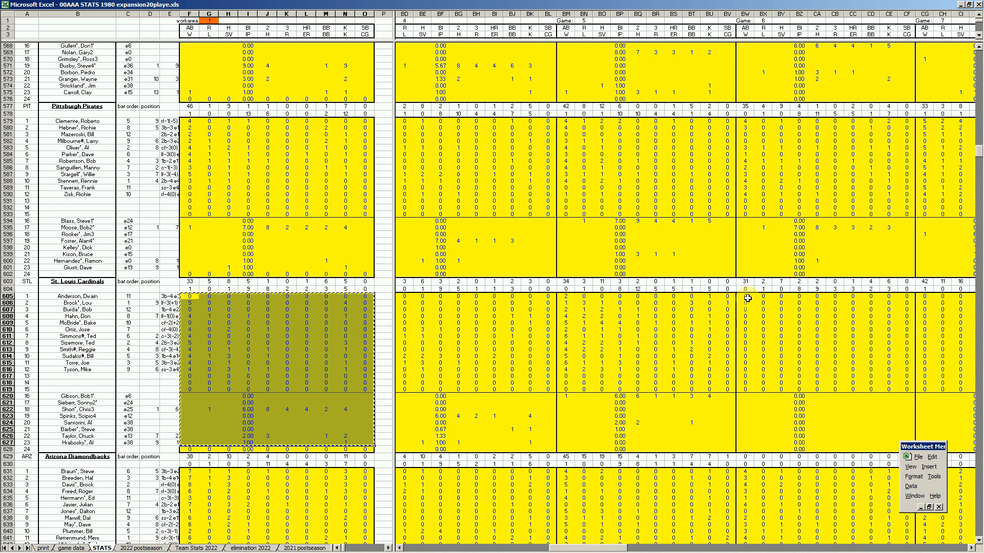
{"action": "right_click", "coordinate": [747, 297]}
{"action": "left_click", "coordinate": [763, 322]}
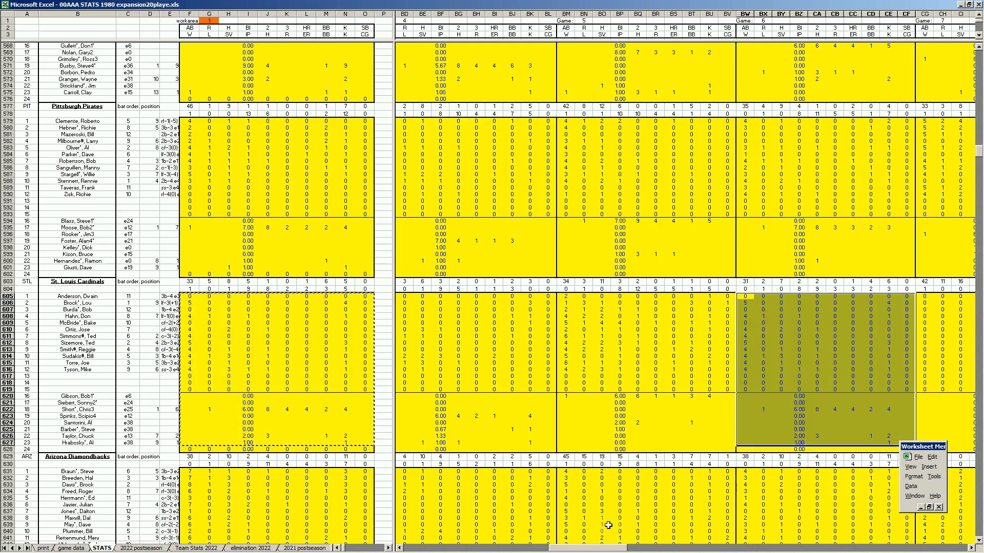
Step: Review the season totals and streaks of the teams from the St. Louis Cardinals back up to the Texas Rangers
{"action": "left_click_drag", "start_coordinate": [612, 547], "coordinate": [929, 549]}
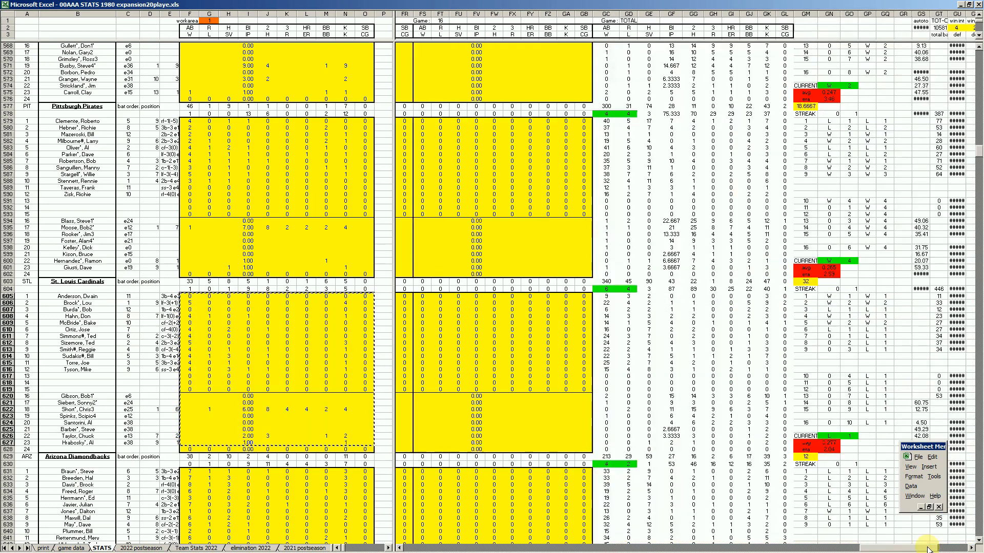
{"action": "scroll", "coordinate": [520, 421], "scroll_direction": "down", "scroll_amount": 1}
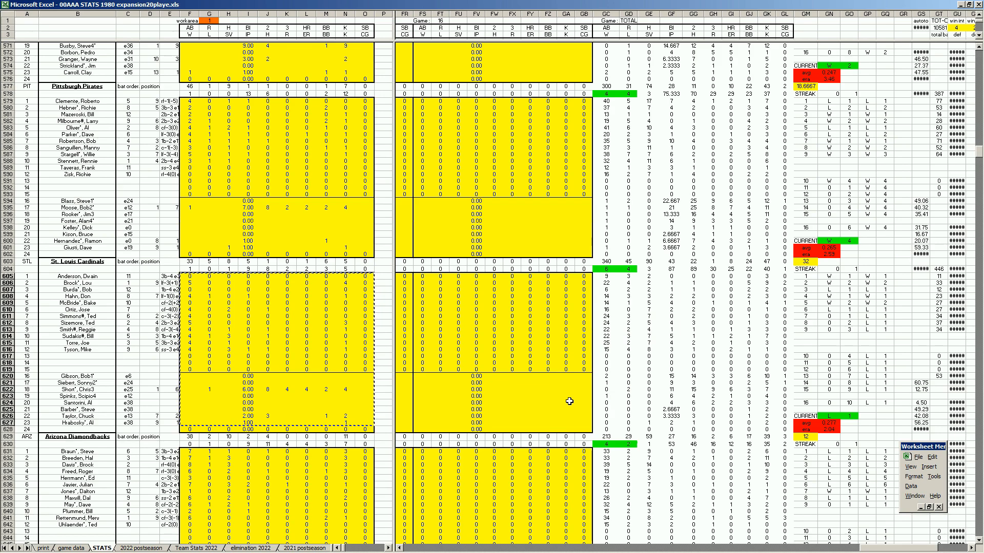
{"action": "left_click", "coordinate": [565, 330]}
{"action": "scroll", "coordinate": [535, 371], "scroll_direction": "up", "scroll_amount": 1}
{"action": "scroll", "coordinate": [536, 375], "scroll_direction": "up", "scroll_amount": 11}
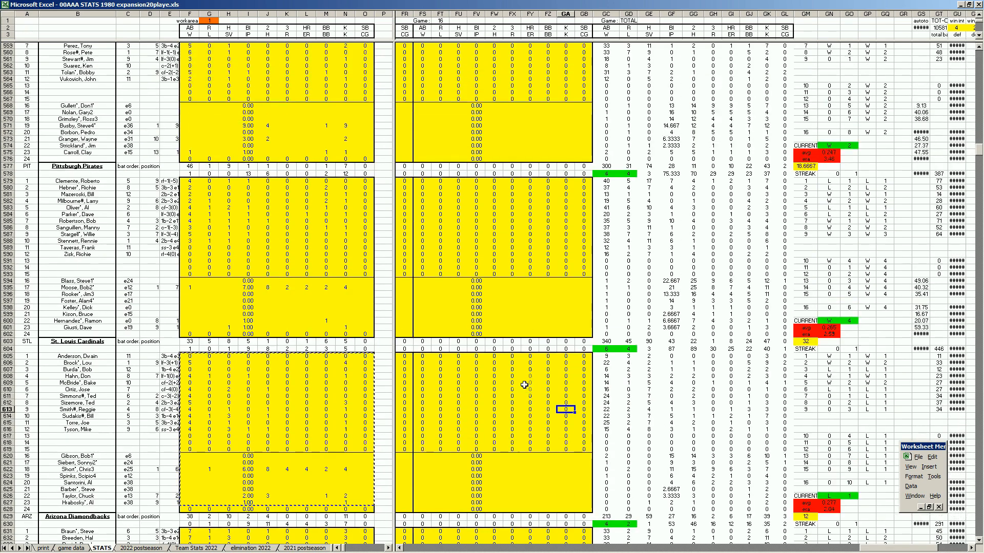
{"action": "scroll", "coordinate": [521, 384], "scroll_direction": "up", "scroll_amount": 14}
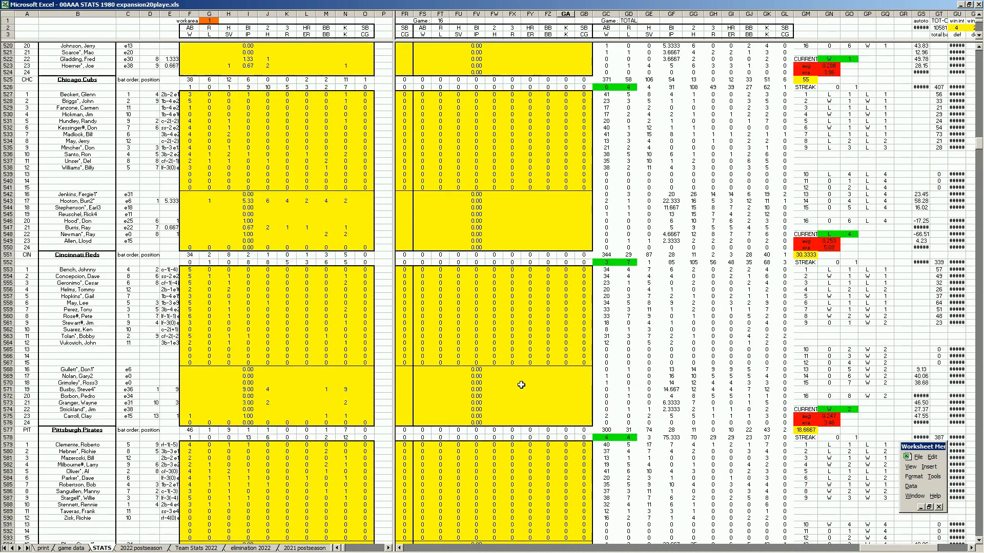
{"action": "scroll", "coordinate": [520, 384], "scroll_direction": "up", "scroll_amount": 11}
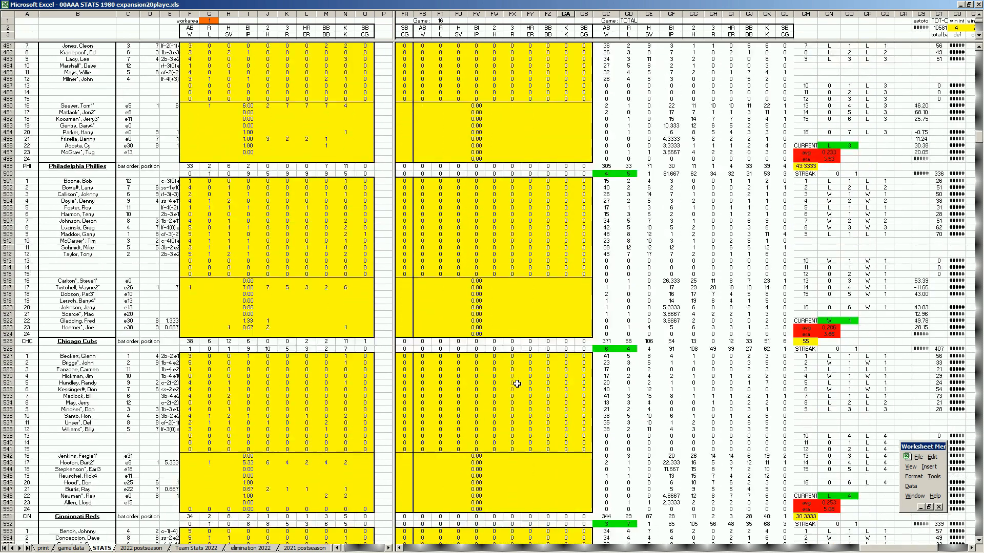
{"action": "scroll", "coordinate": [513, 383], "scroll_direction": "up", "scroll_amount": 9}
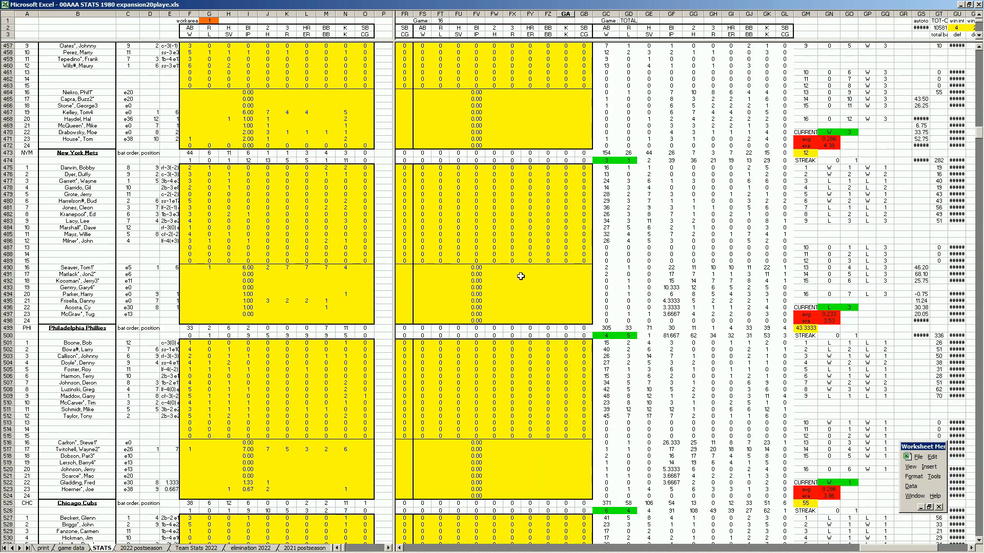
{"action": "scroll", "coordinate": [547, 250], "scroll_direction": "up", "scroll_amount": 17}
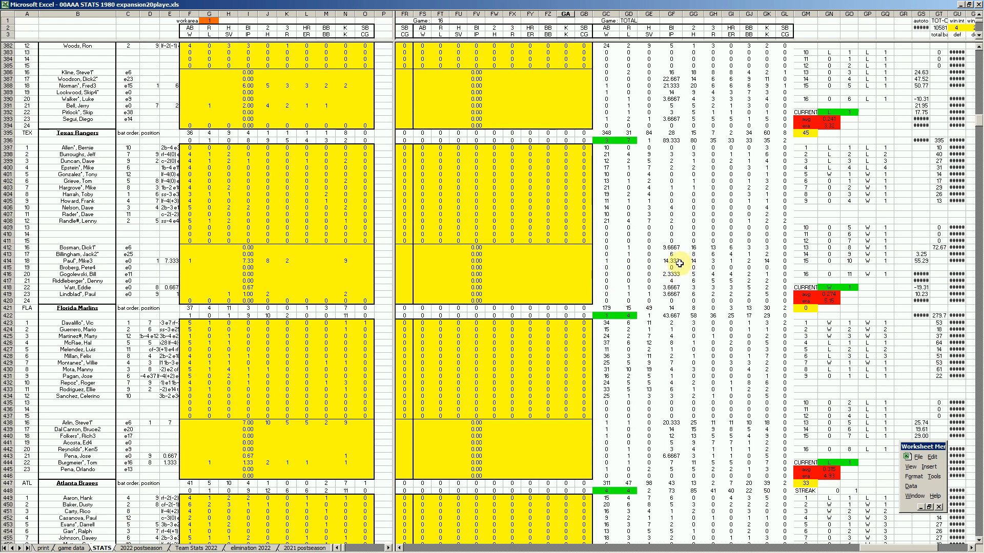
Step: Check the team totals on the STATS sheet from the Texas Rangers down toward the Pittsburgh Pirates and St. Louis Cardinals
{"action": "left_click", "coordinate": [543, 263]}
{"action": "left_click", "coordinate": [542, 266]}
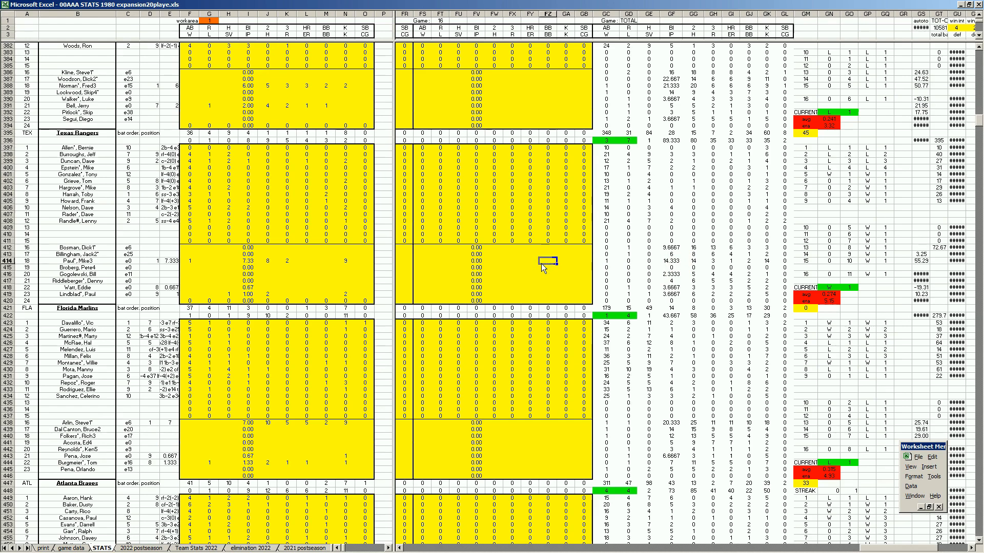
{"action": "key", "text": "Page_Down"}
{"action": "key", "text": "Page_Down"}
{"action": "key", "text": "Page_Down"}
{"action": "key", "text": "Page_Down"}
{"action": "key", "text": "Page_Down"}
{"action": "key", "text": "Page_Down"}
{"action": "key", "text": "Page_Down"}
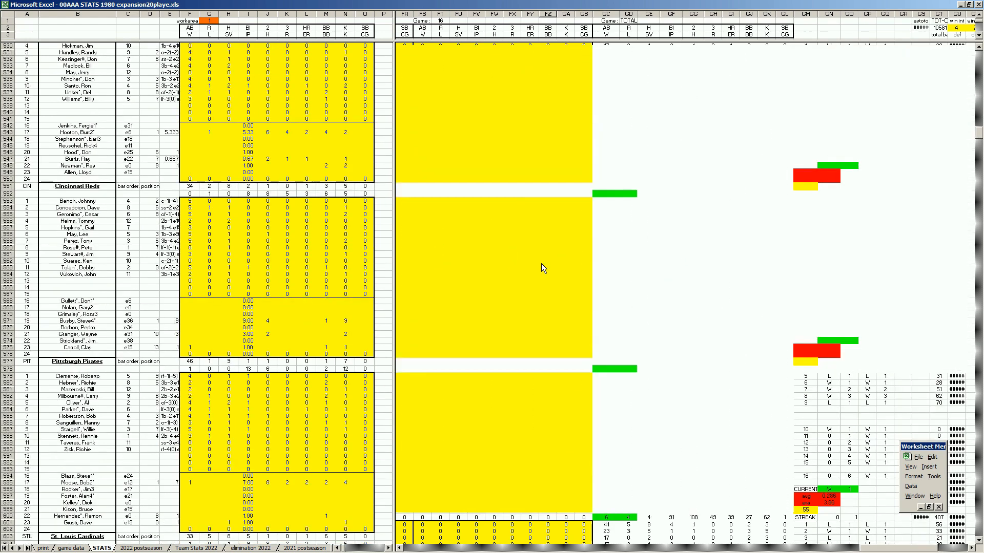
{"action": "key", "text": "Page_Up"}
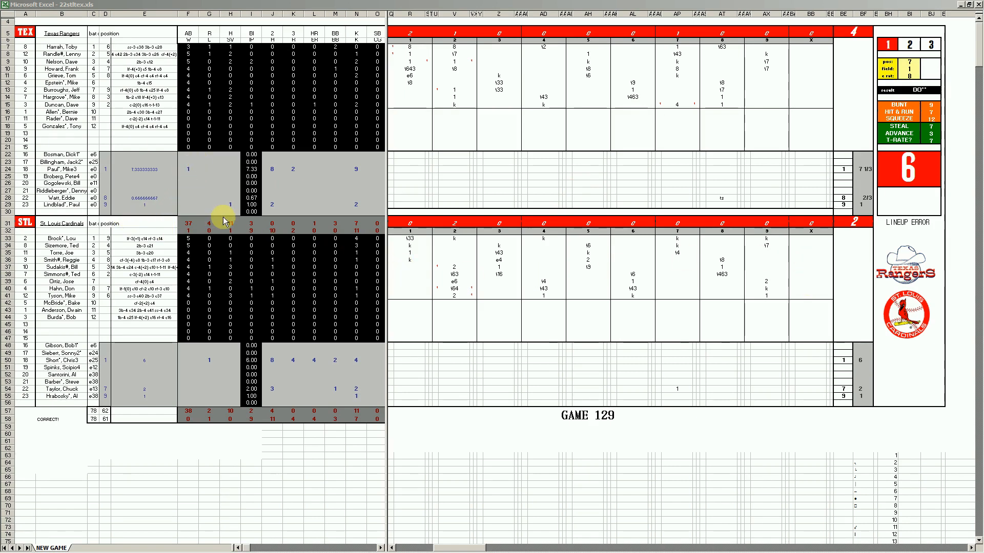
Step: Return to the game 129 workbook, review its box score, and close 22stltex.xls without saving changes
{"action": "left_click", "coordinate": [208, 362]}
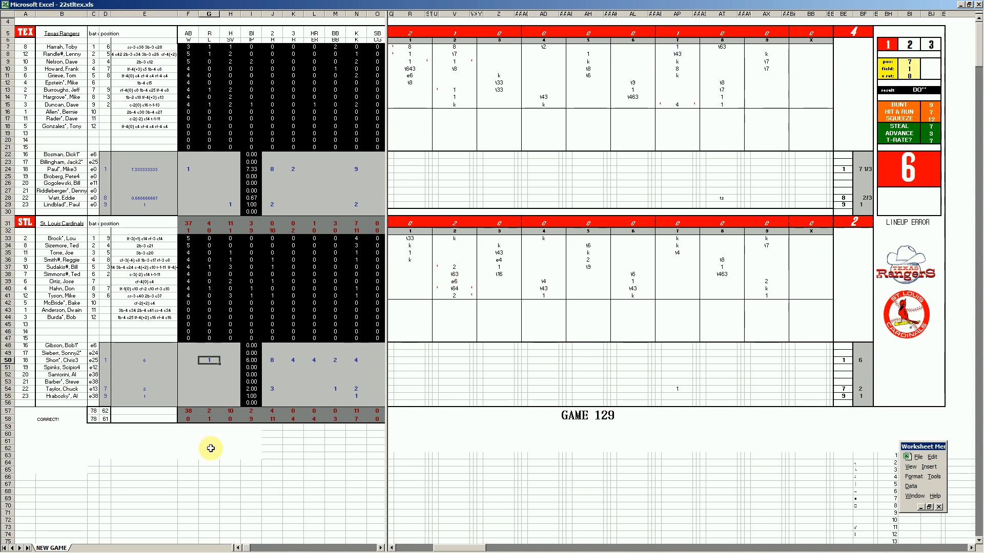
{"action": "mouse_move", "coordinate": [212, 547]}
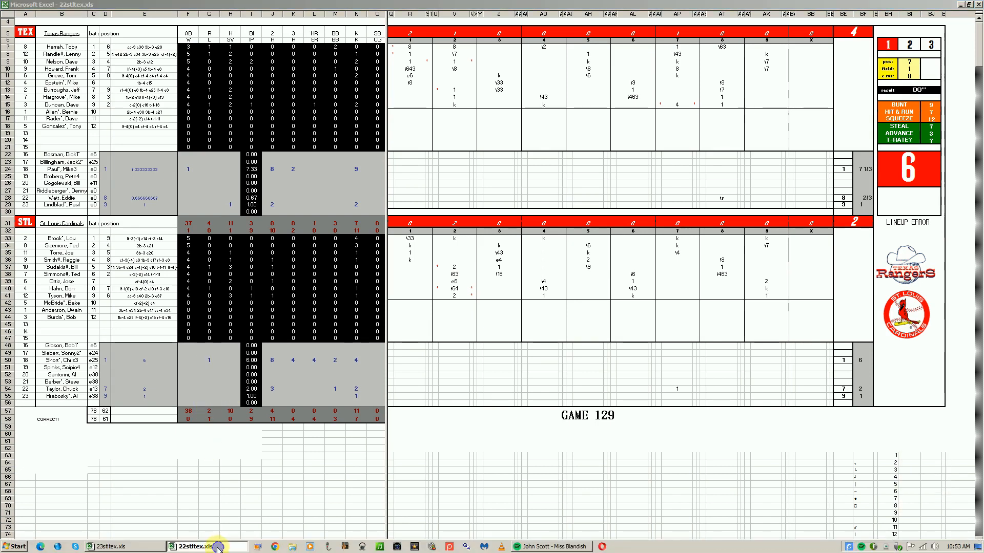
{"action": "right_click", "coordinate": [221, 550]}
{"action": "left_click", "coordinate": [202, 528]}
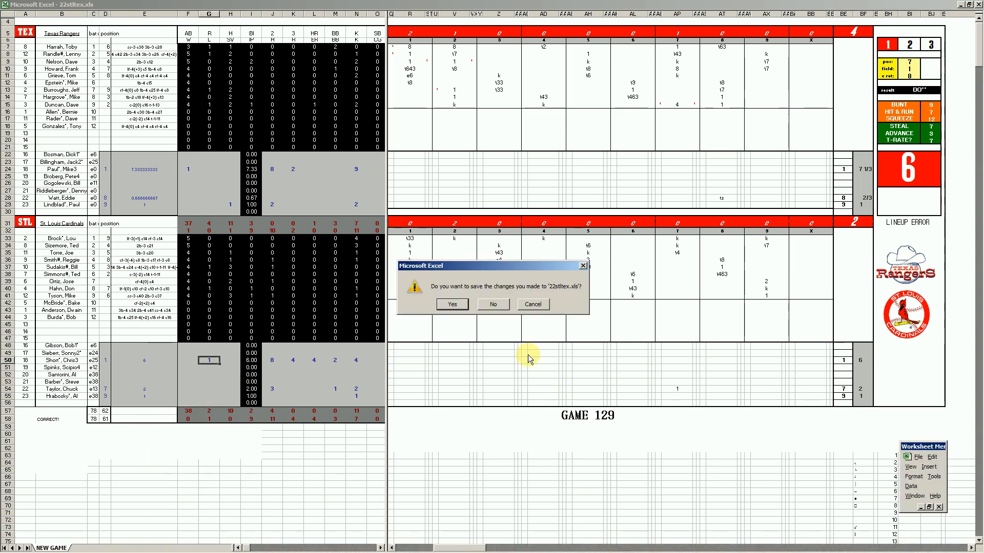
{"action": "left_click", "coordinate": [503, 309]}
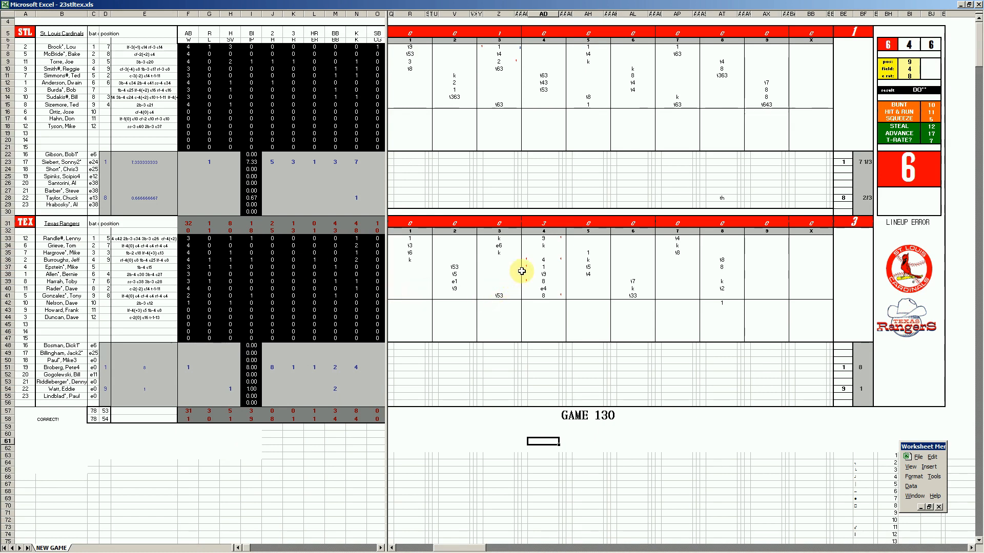
Step: Review game 130 in 23stltex.xls: Texas's fourth-inning plays, its starting pitcher's line and St. Louis's ninth-inning plays
{"action": "left_click", "coordinate": [543, 261]}
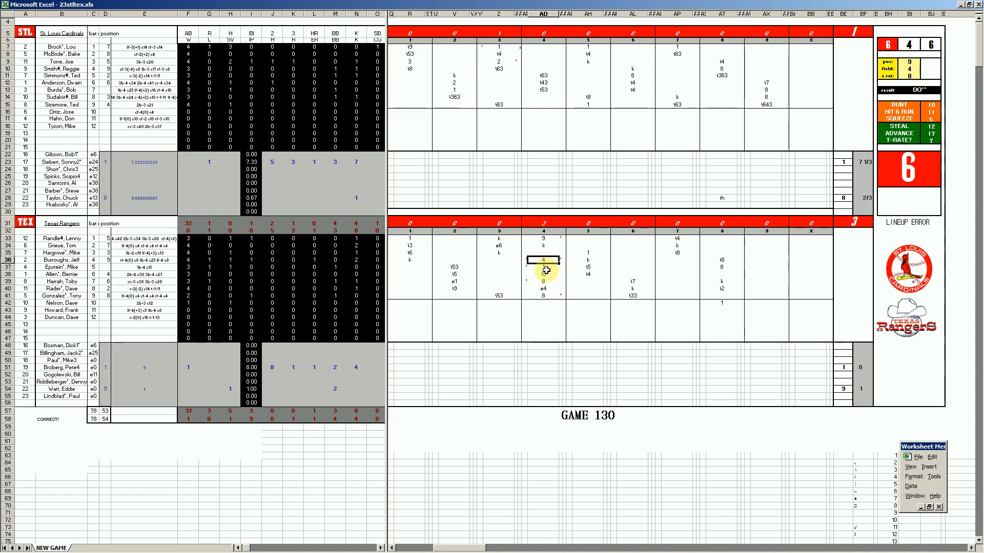
{"action": "left_click", "coordinate": [542, 288]}
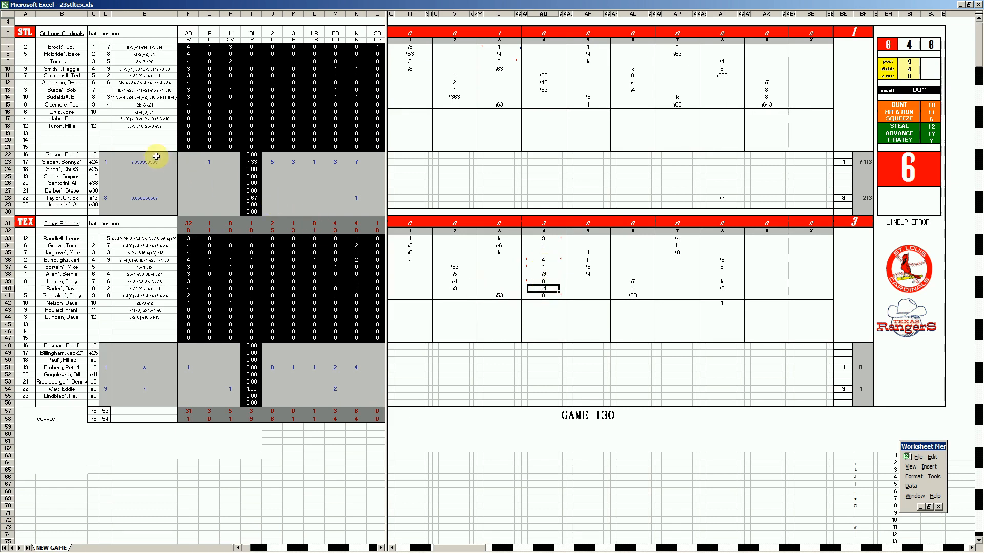
{"action": "left_click", "coordinate": [545, 298]}
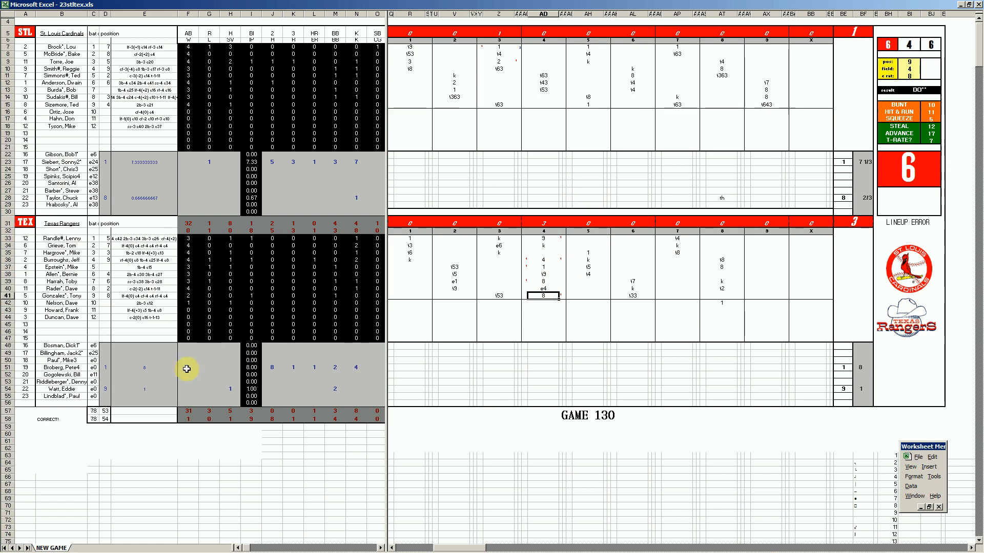
{"action": "left_click", "coordinate": [156, 370]}
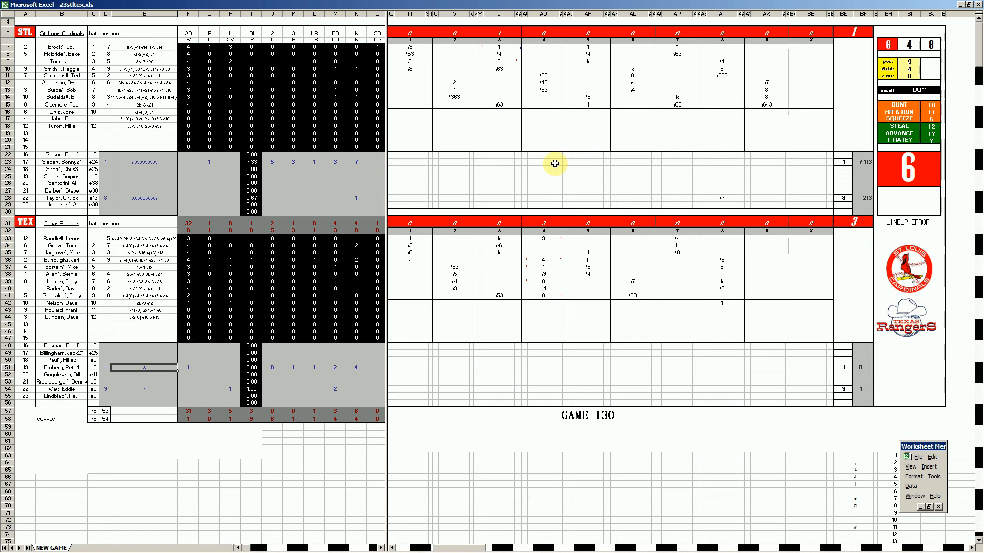
{"action": "left_click", "coordinate": [766, 83]}
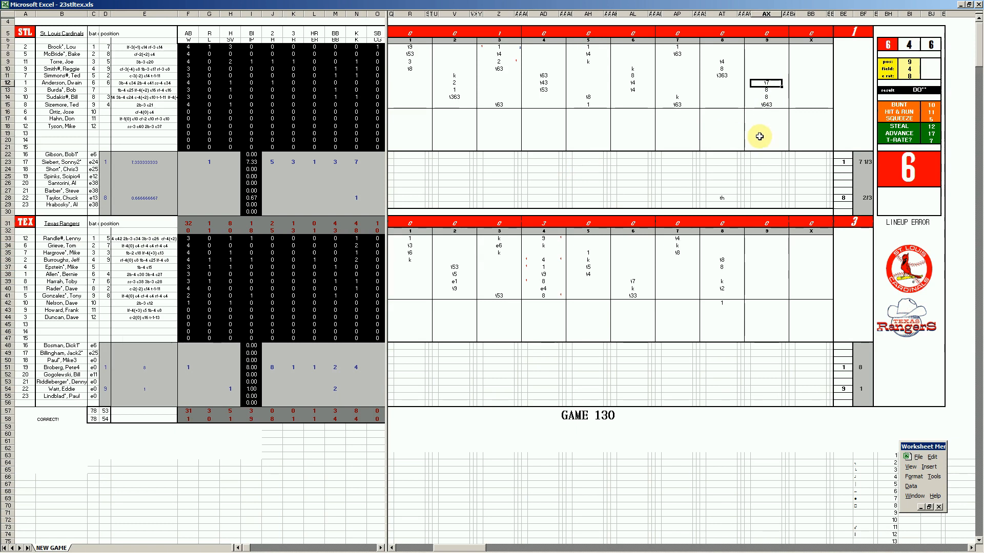
{"action": "left_click", "coordinate": [766, 106]}
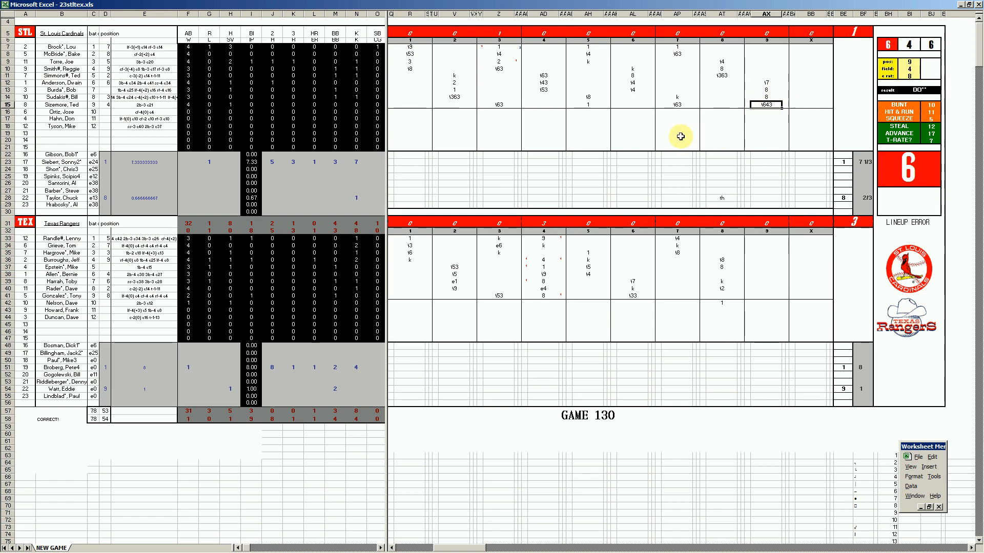